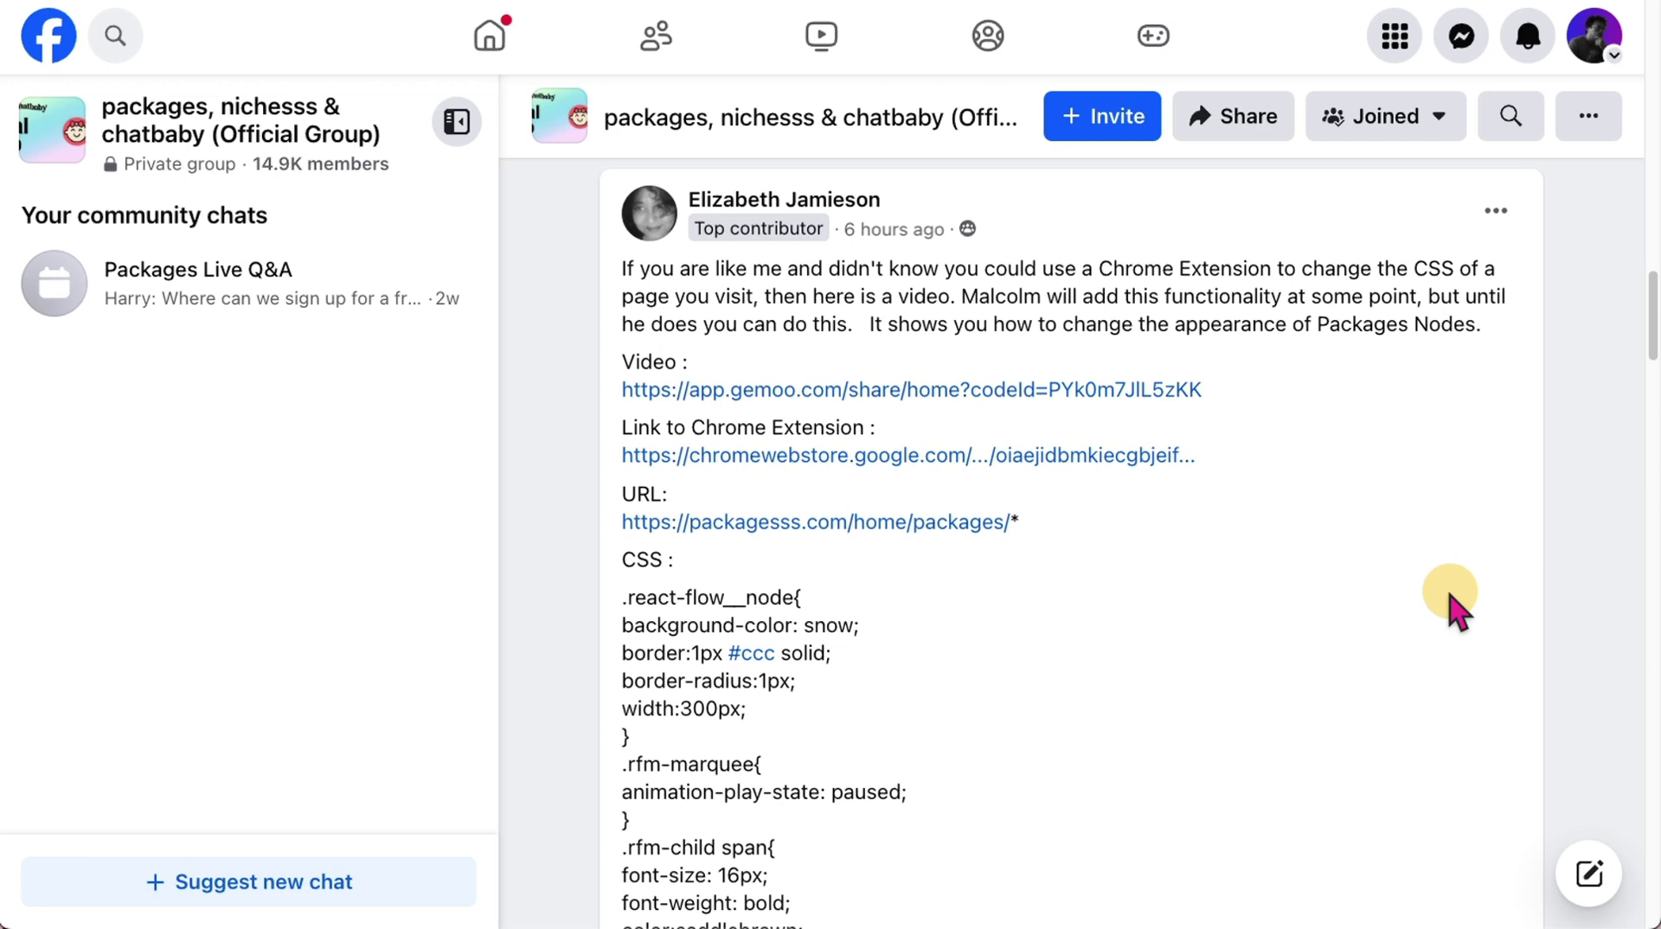
- Read the group post about changing the nodes' CSS, and view the saved styles in the Stylebot options
{"action": "scroll", "coordinate": [1185, 692], "scroll_direction": "down", "scroll_amount": 1}
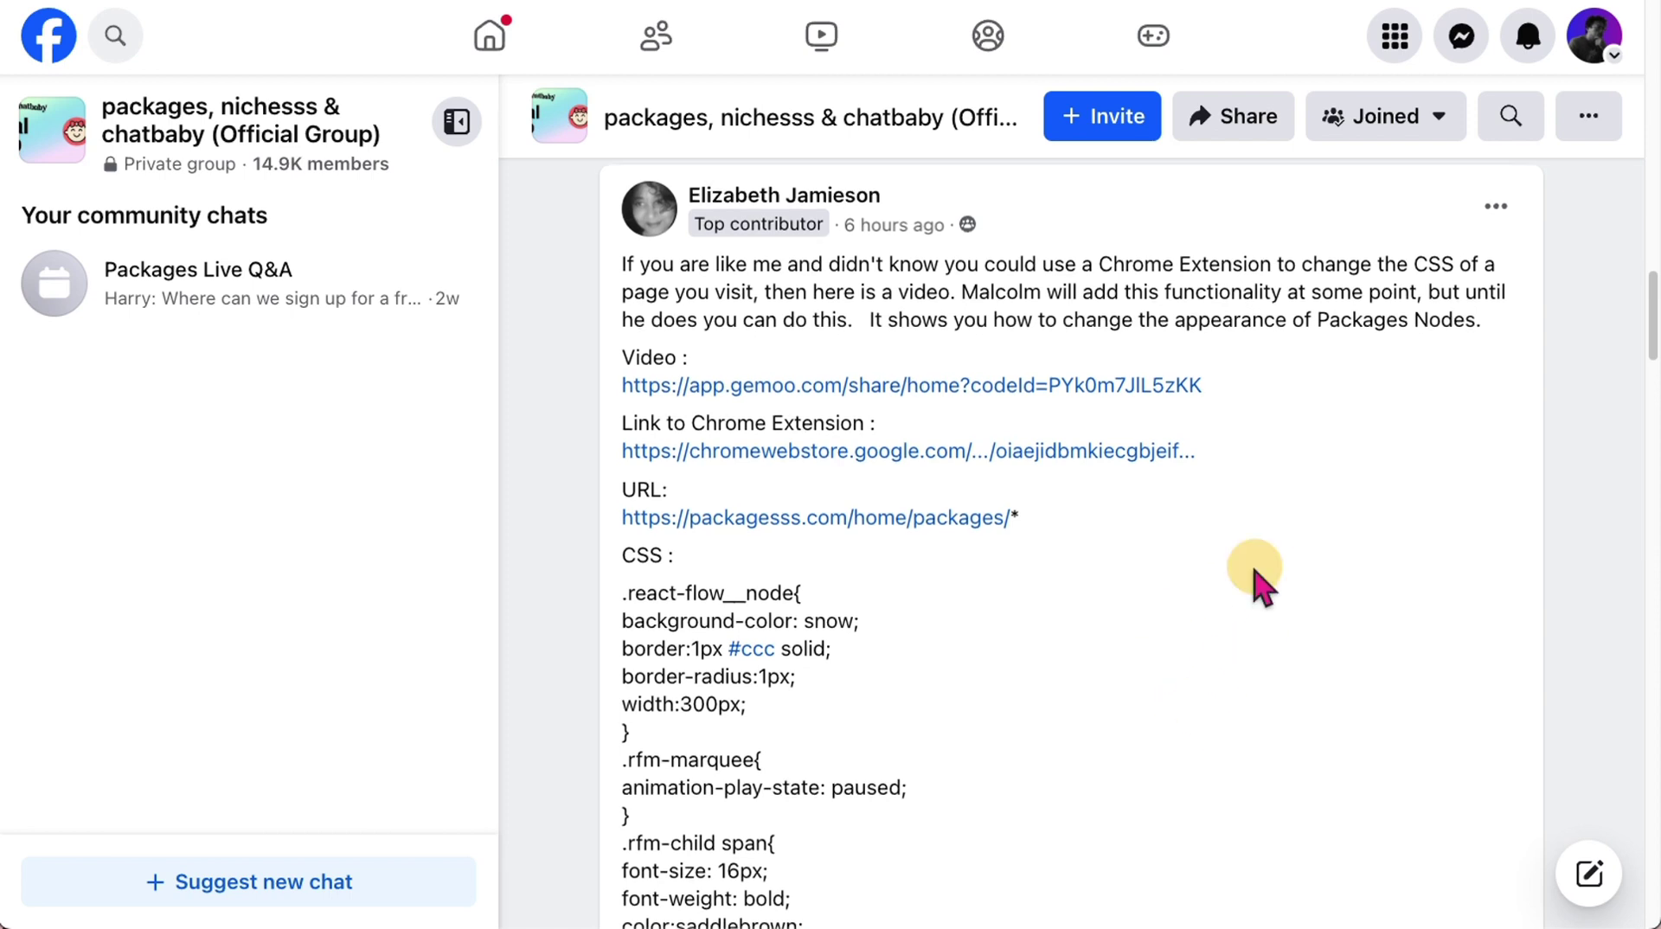
{"action": "scroll", "coordinate": [1228, 662], "scroll_direction": "down", "scroll_amount": 2}
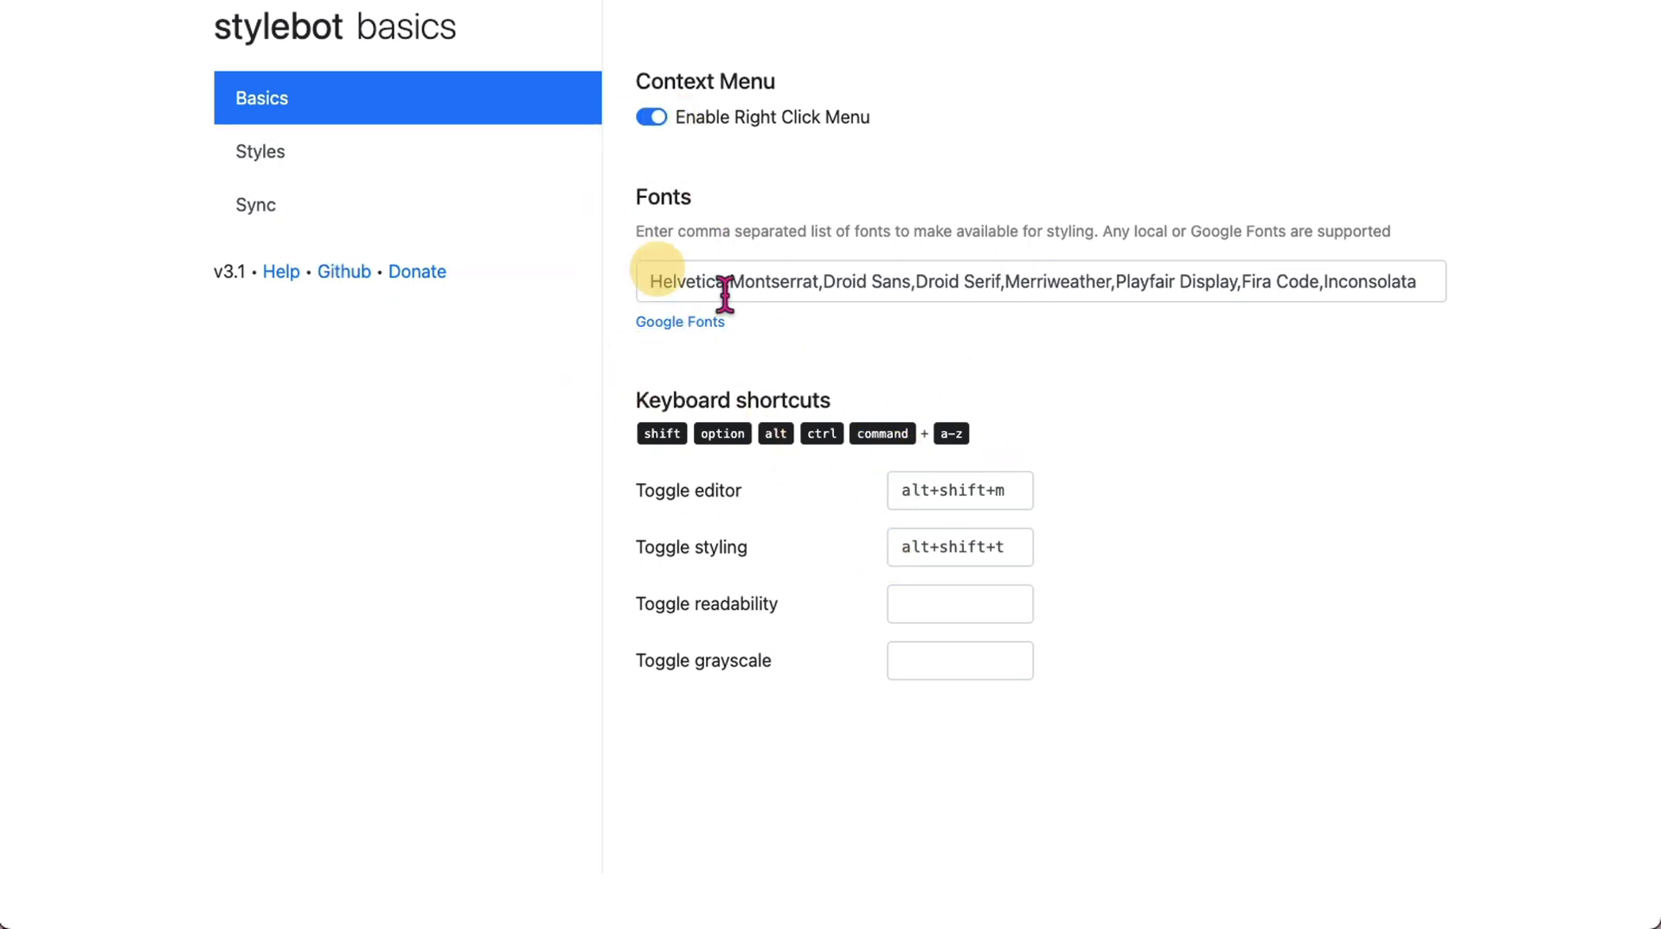
{"action": "left_click", "coordinate": [325, 151]}
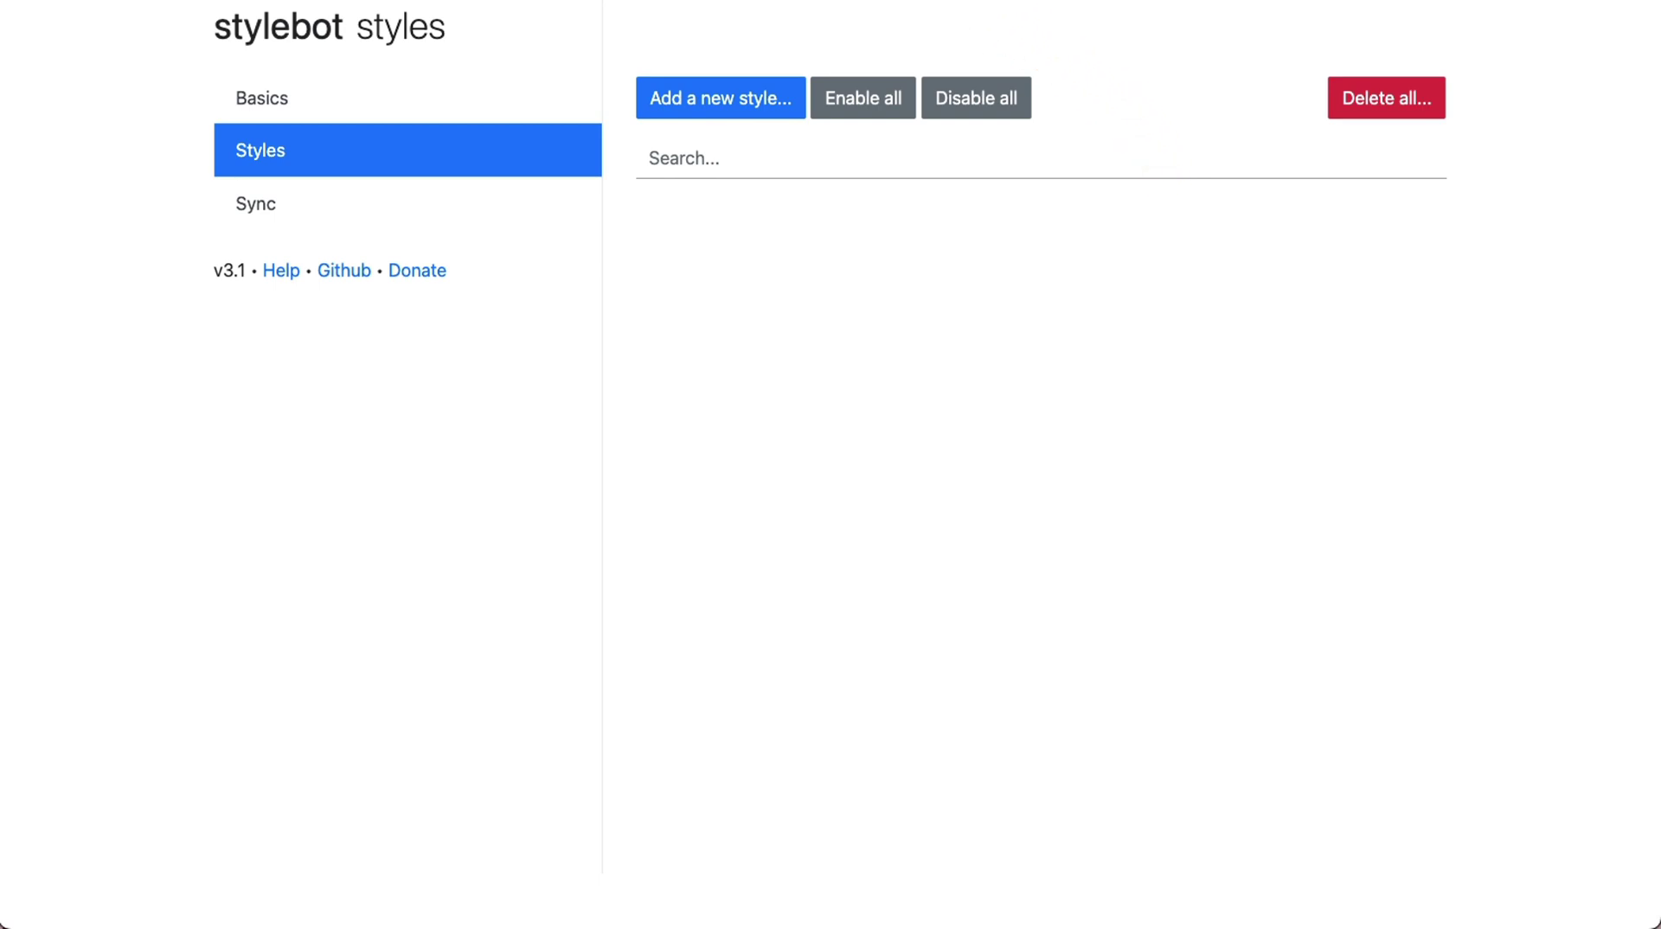
- Switch to the package canvas and open the Stylebot editor for packages.ai
{"action": "left_click", "coordinate": [874, 0]}
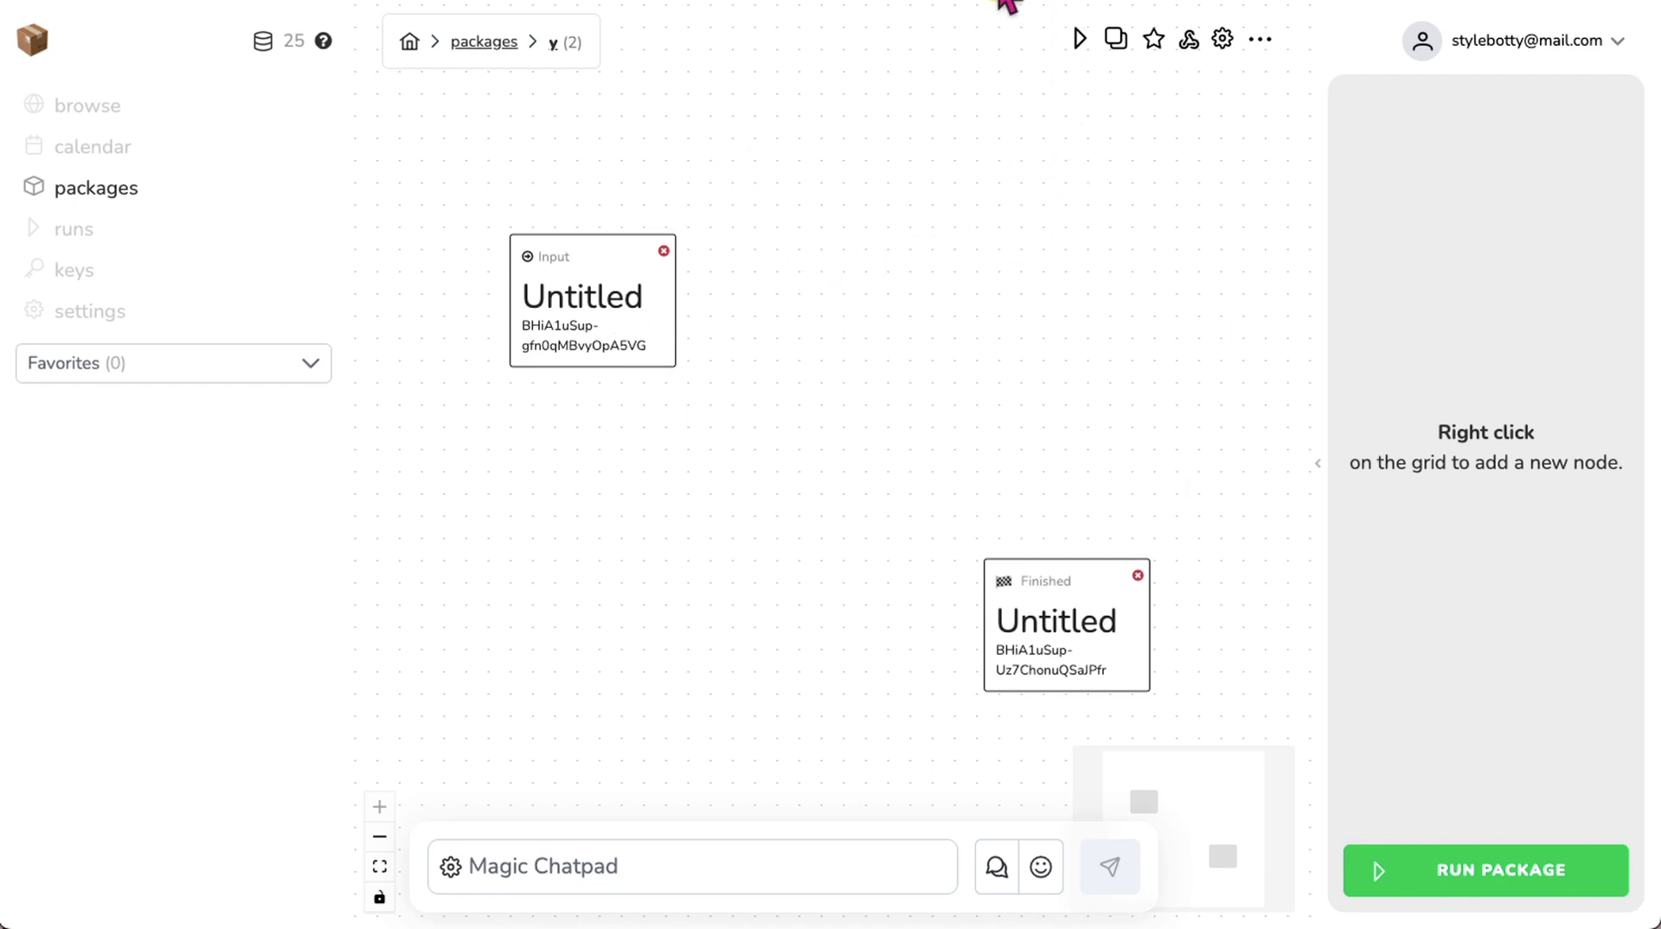
{"action": "left_click", "coordinate": [1008, 5]}
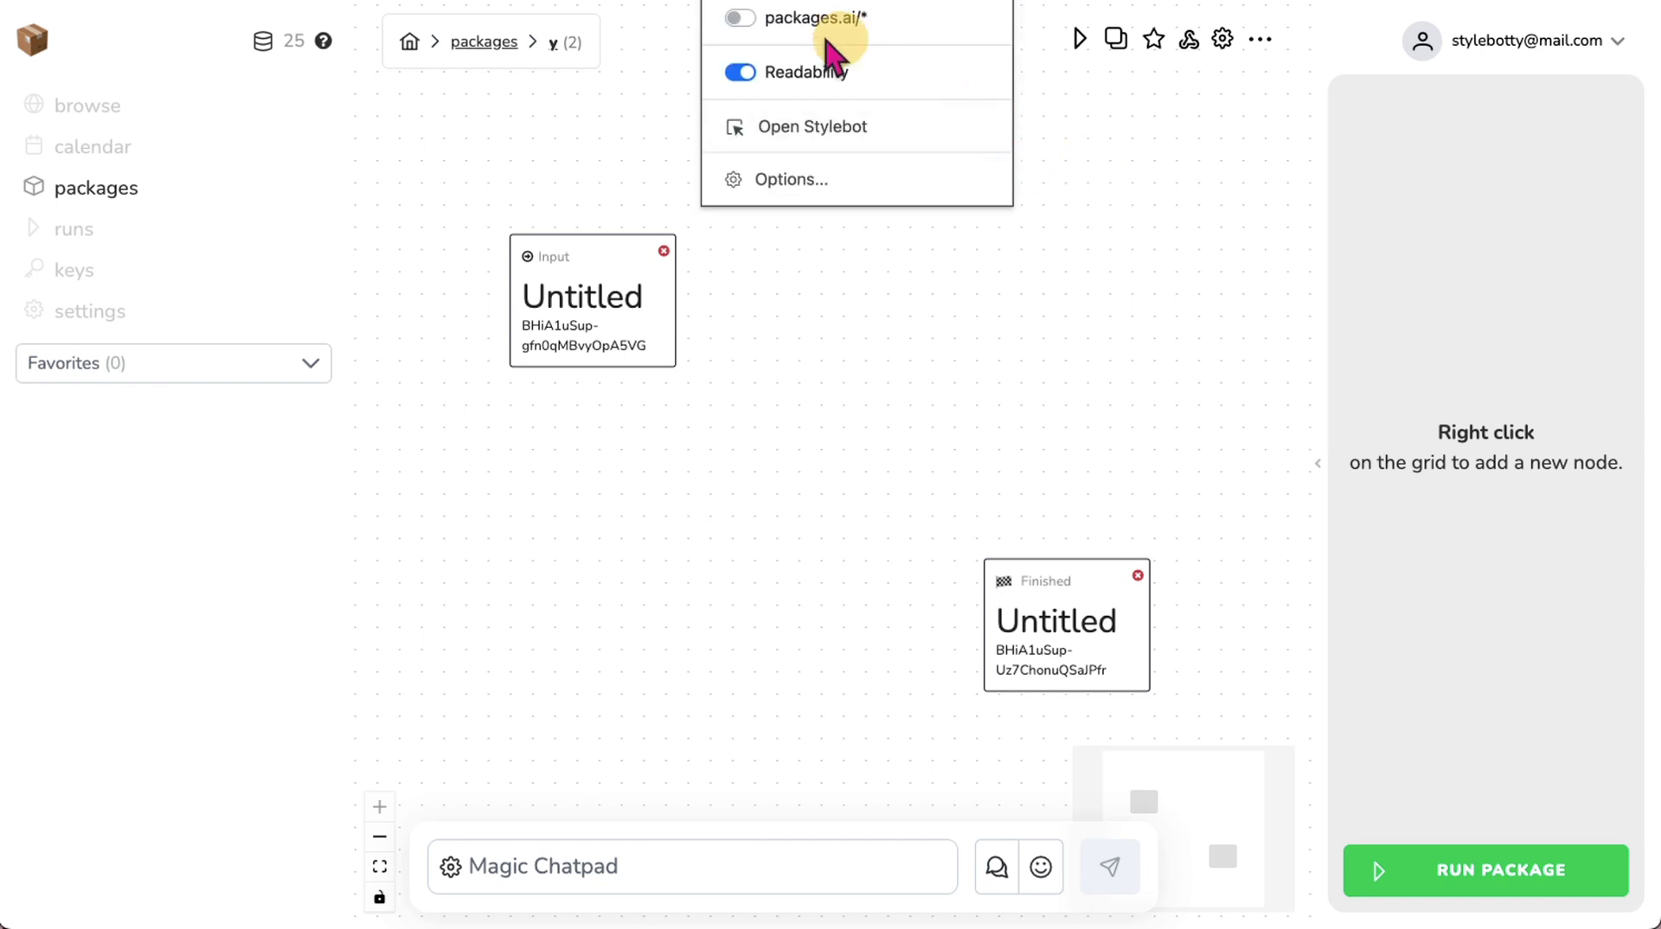
{"action": "left_click", "coordinate": [789, 132]}
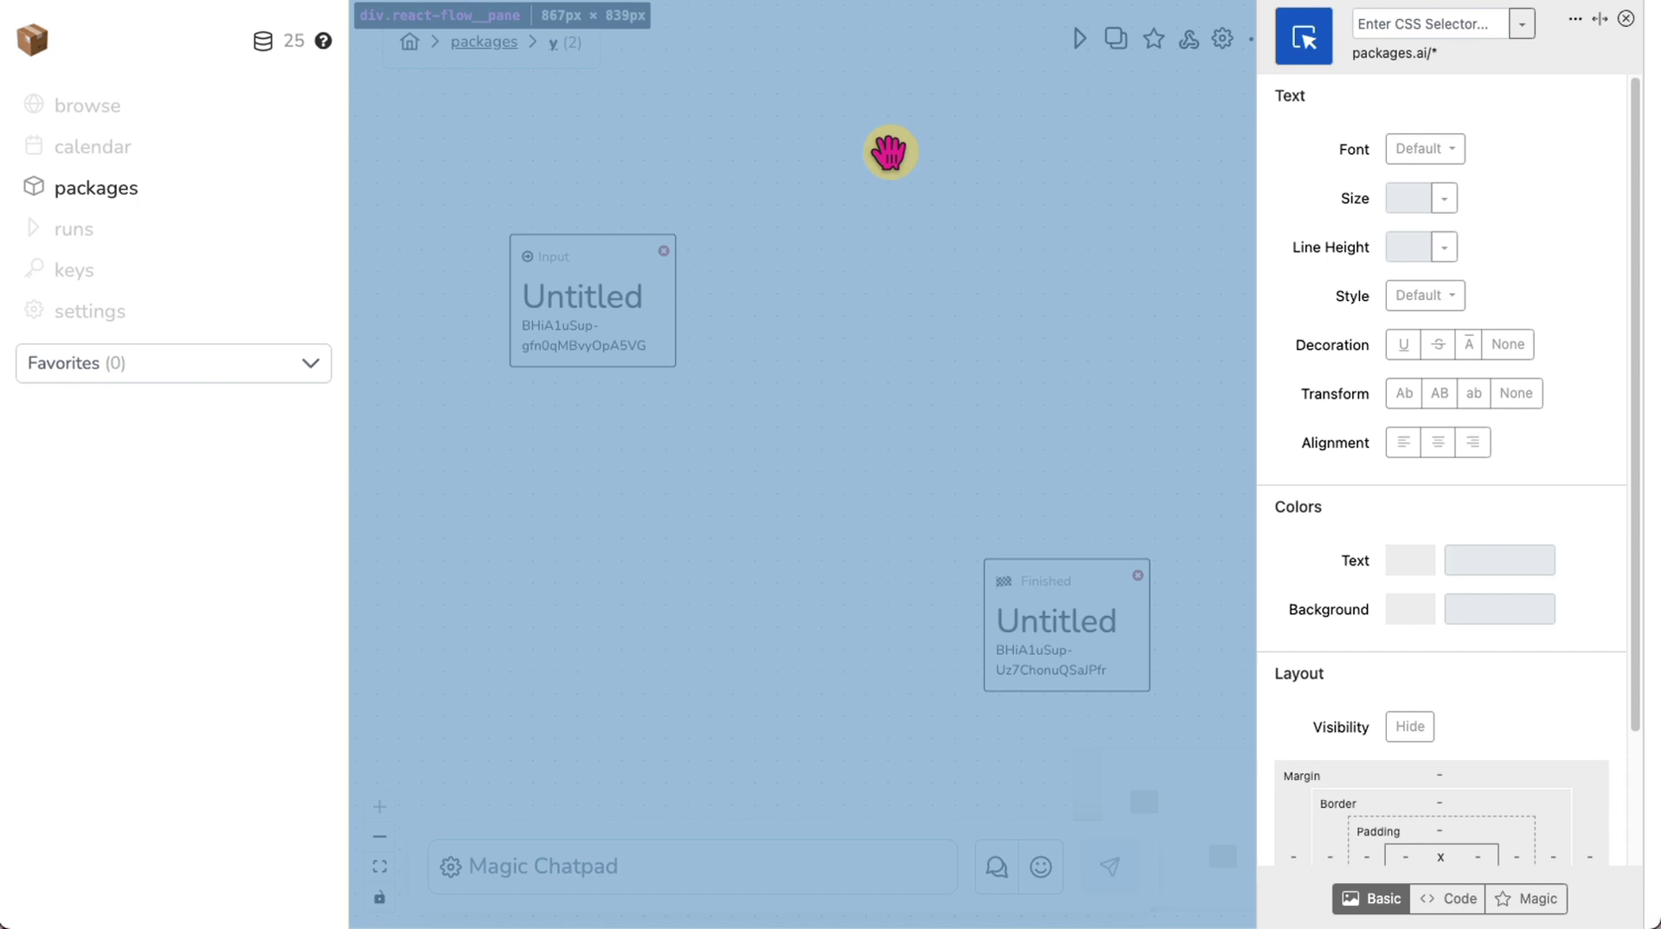
- Pick the canvas pane as the element to style and set its background colour to pale yellow #fff2cc
{"action": "left_click", "coordinate": [832, 130]}
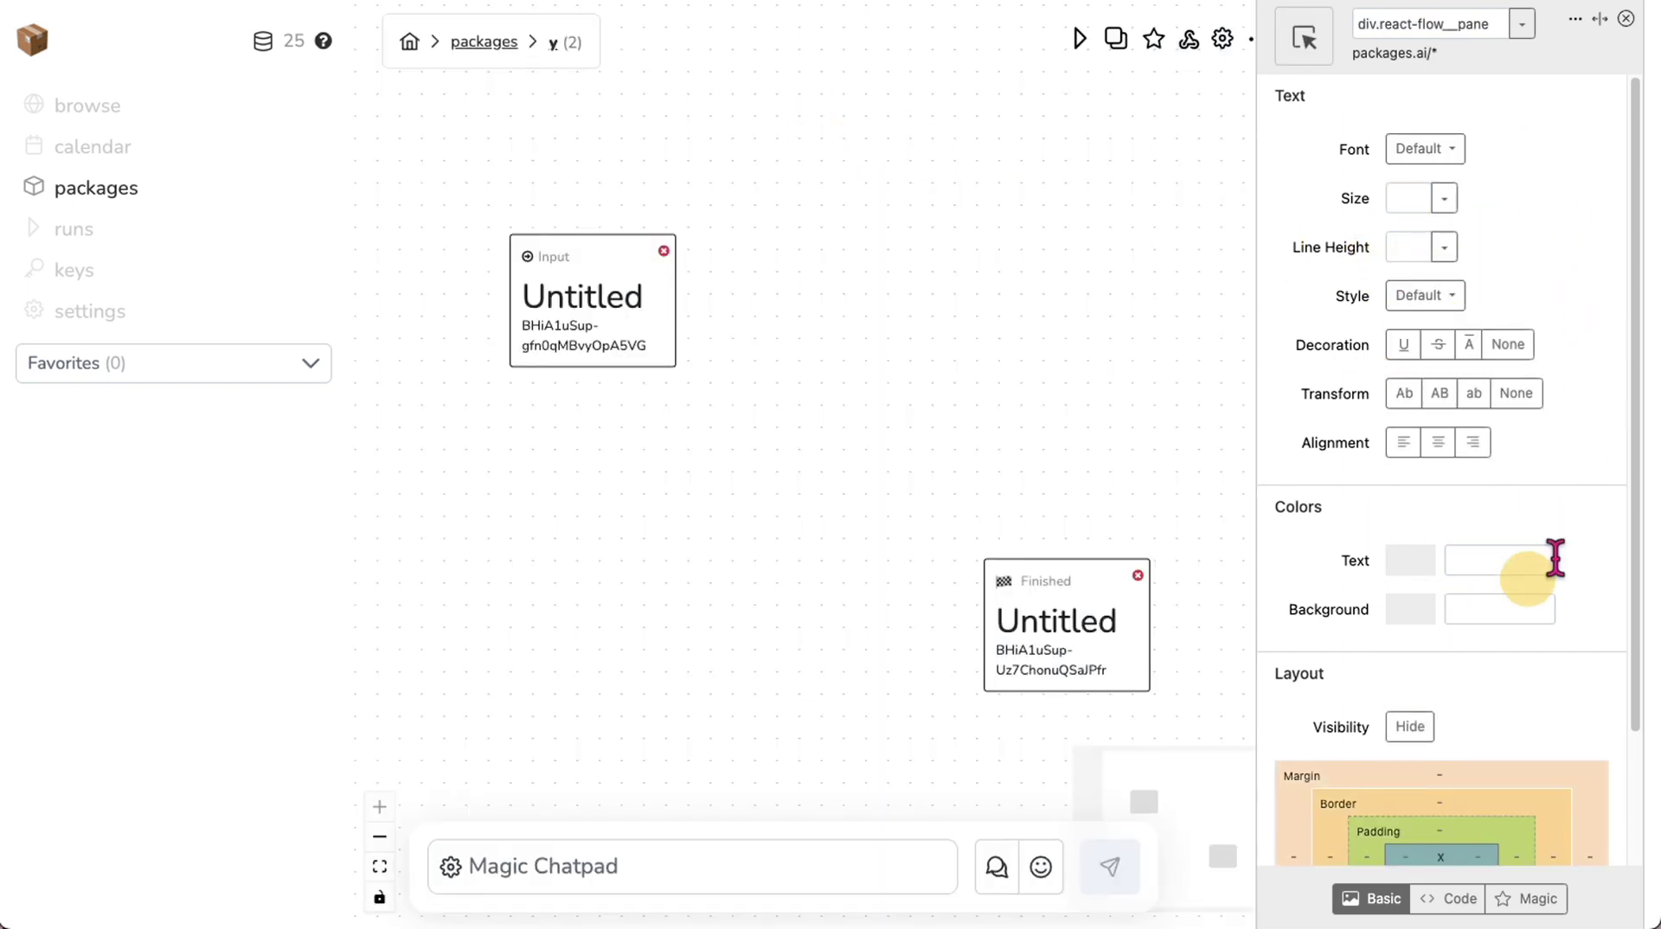
{"action": "scroll", "coordinate": [1483, 660], "scroll_direction": "down", "scroll_amount": 4}
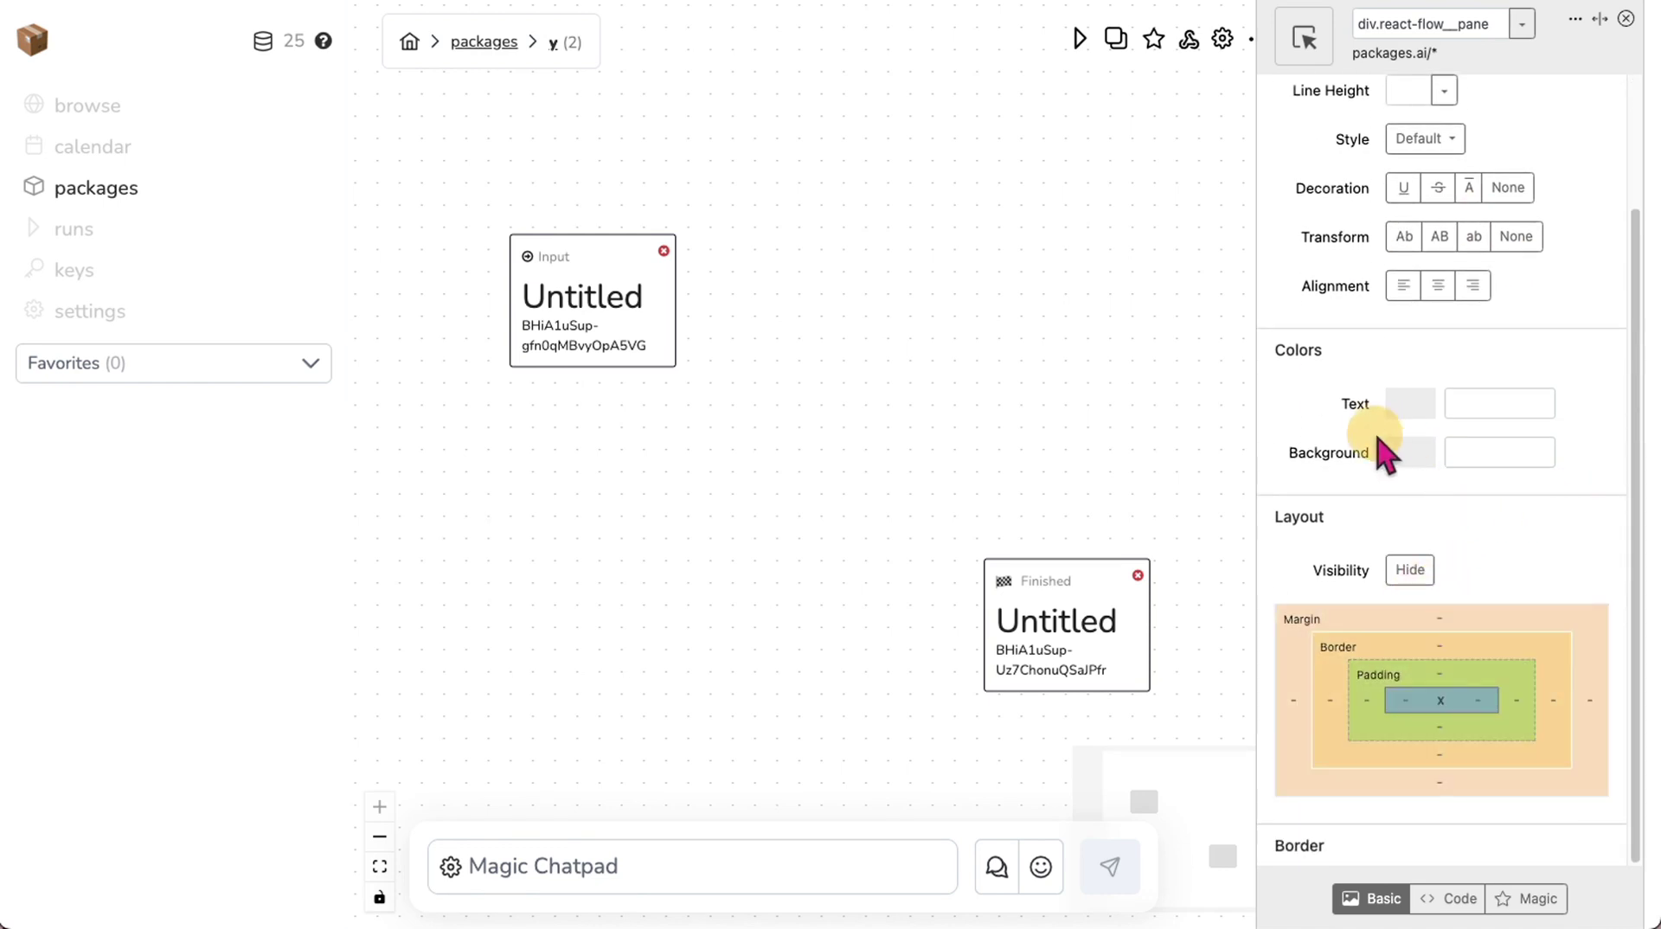
{"action": "left_click", "coordinate": [1408, 456]}
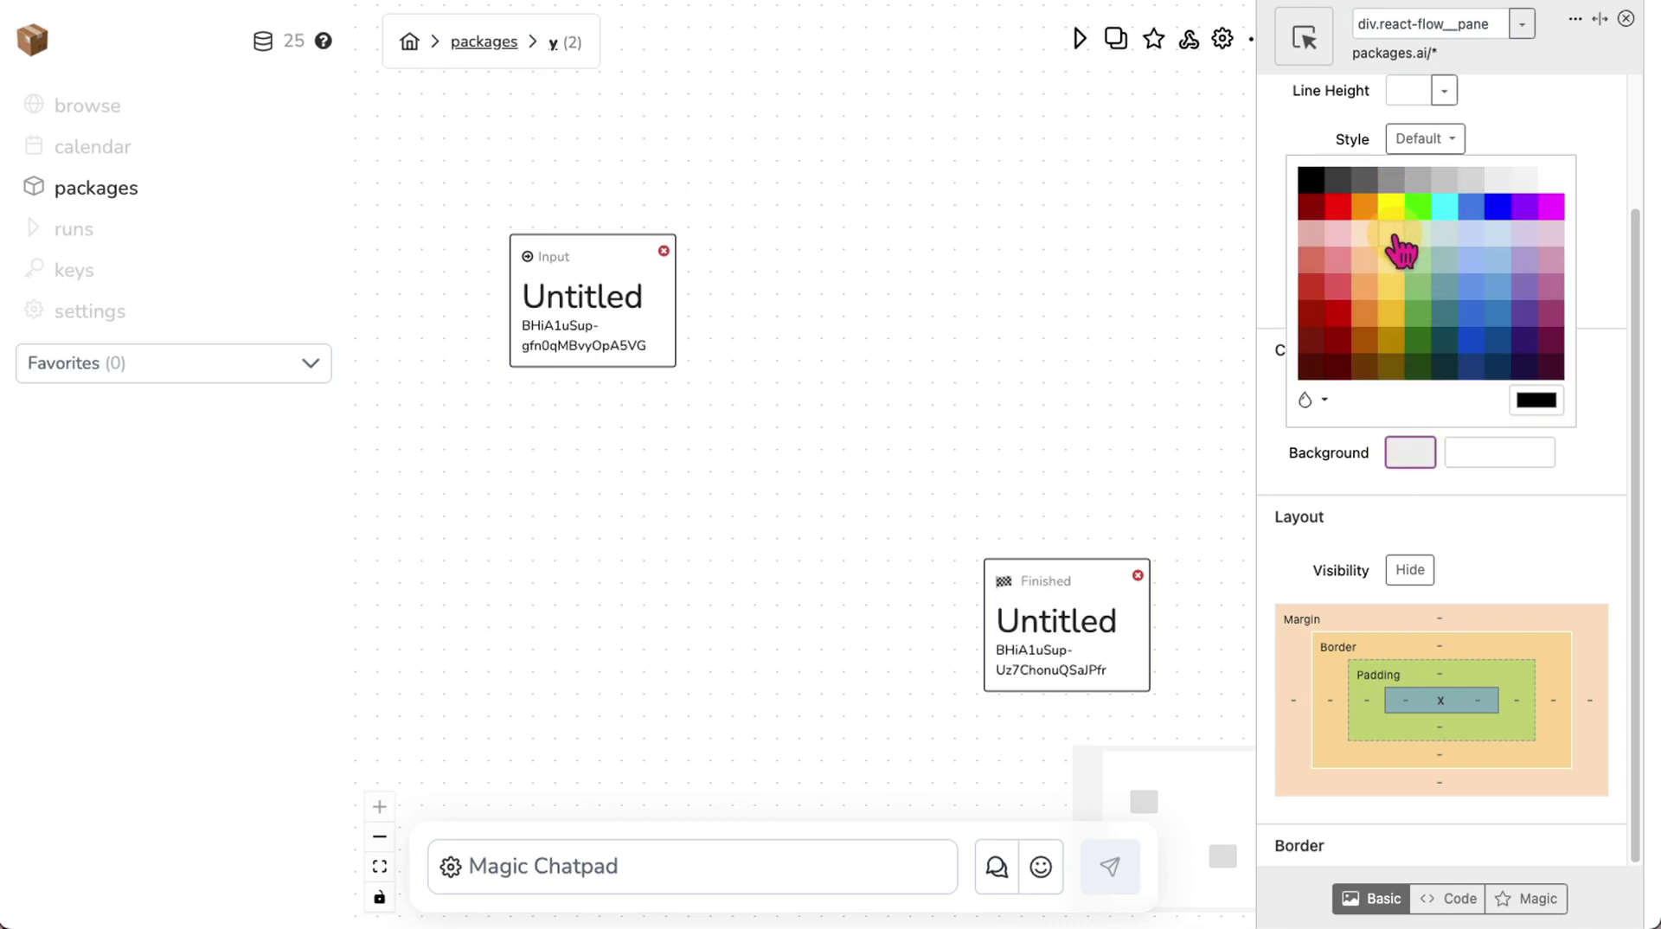
{"action": "left_click", "coordinate": [1392, 235]}
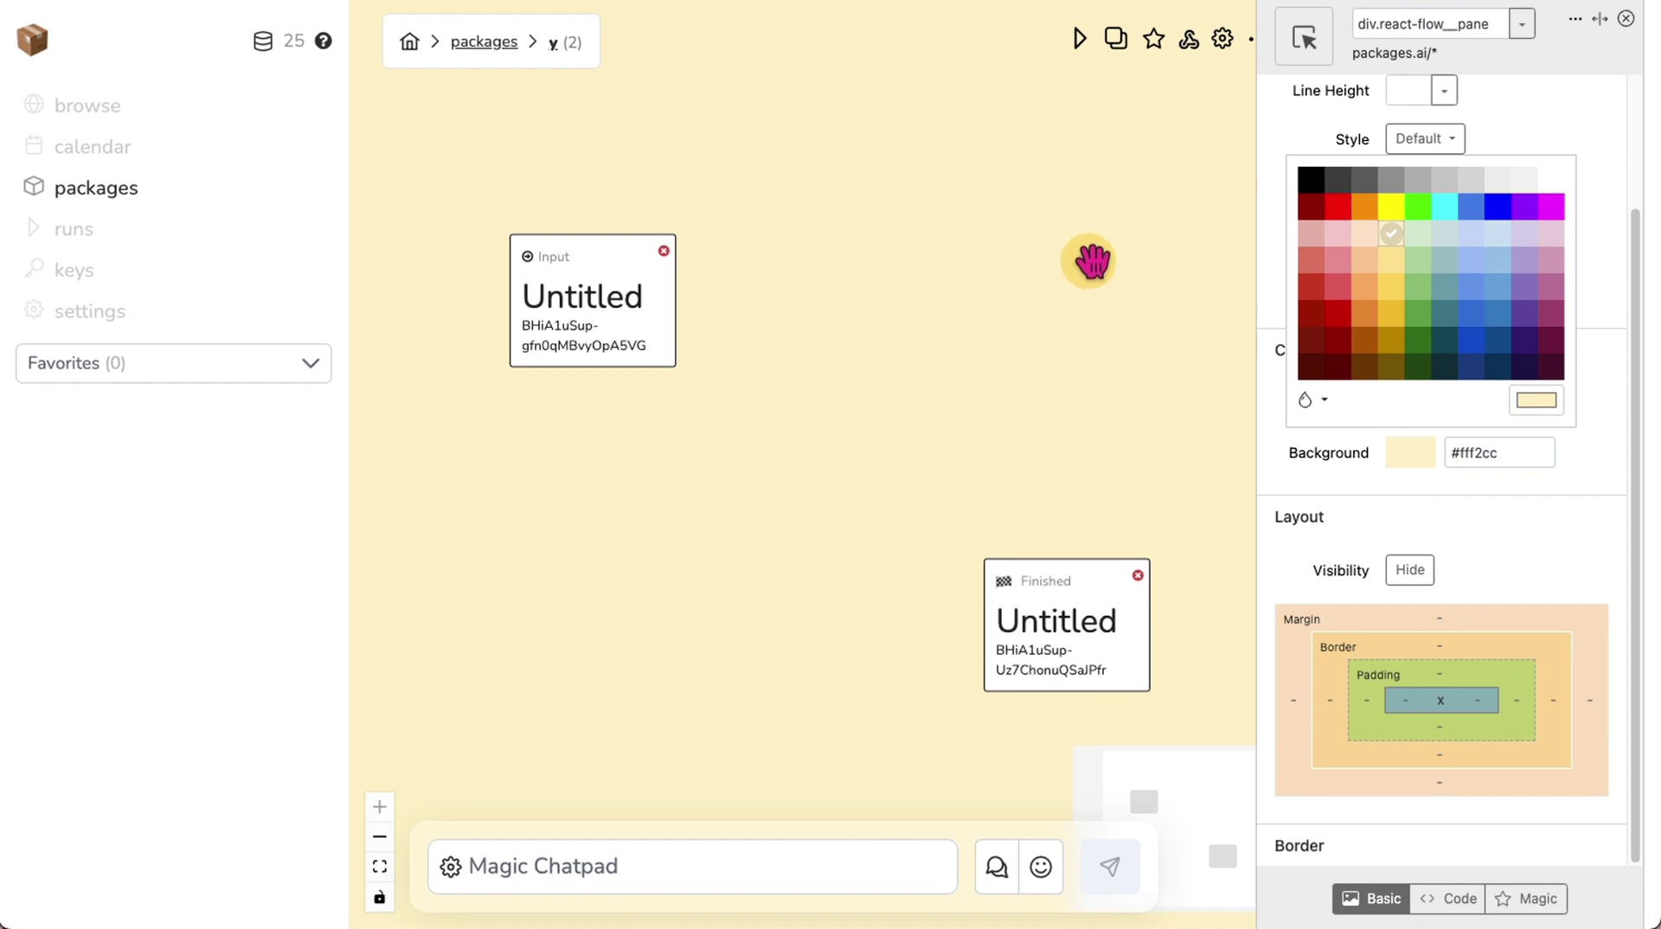
{"action": "left_click", "coordinate": [1551, 234]}
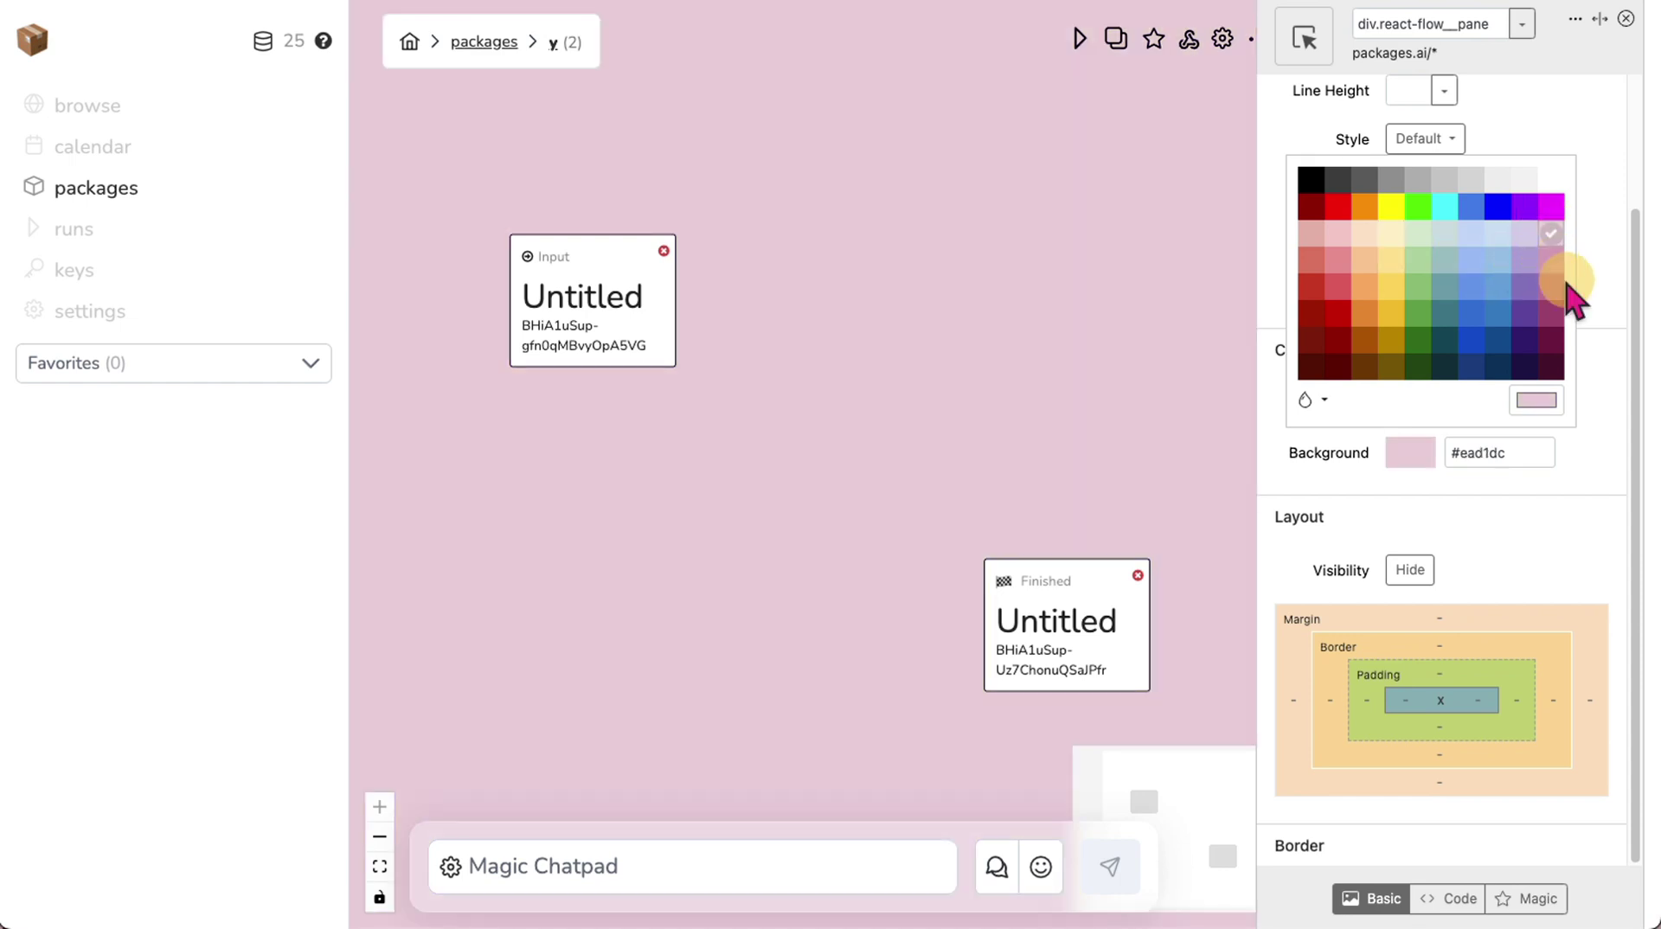
{"action": "left_click", "coordinate": [1418, 234]}
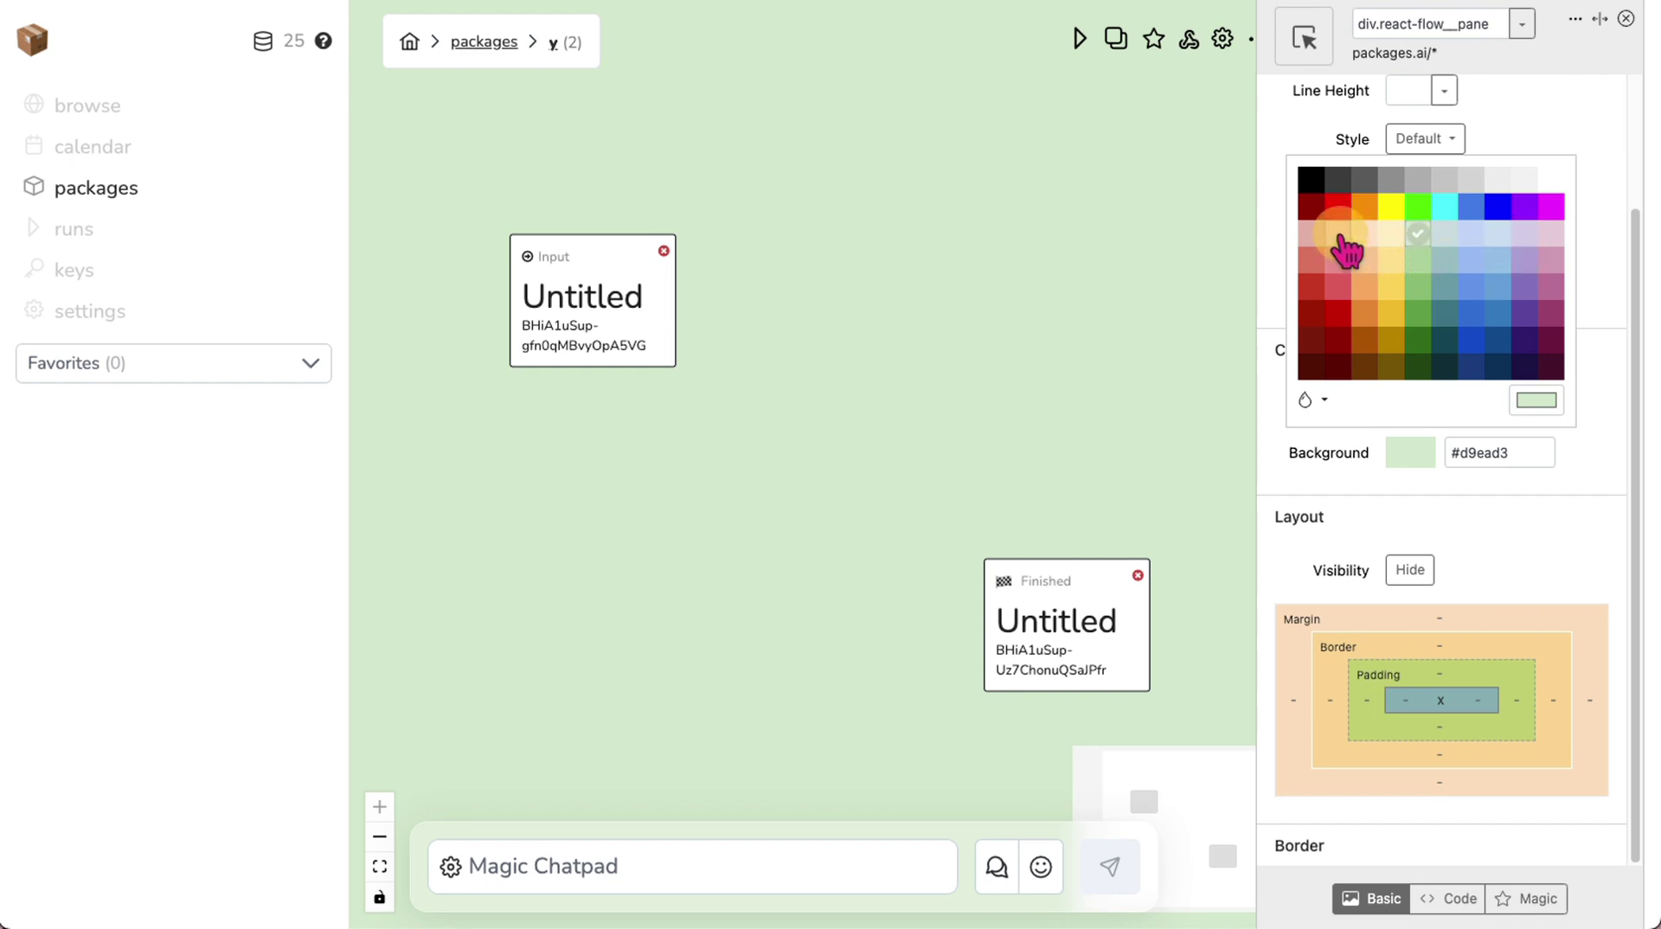
{"action": "left_click", "coordinate": [1393, 234]}
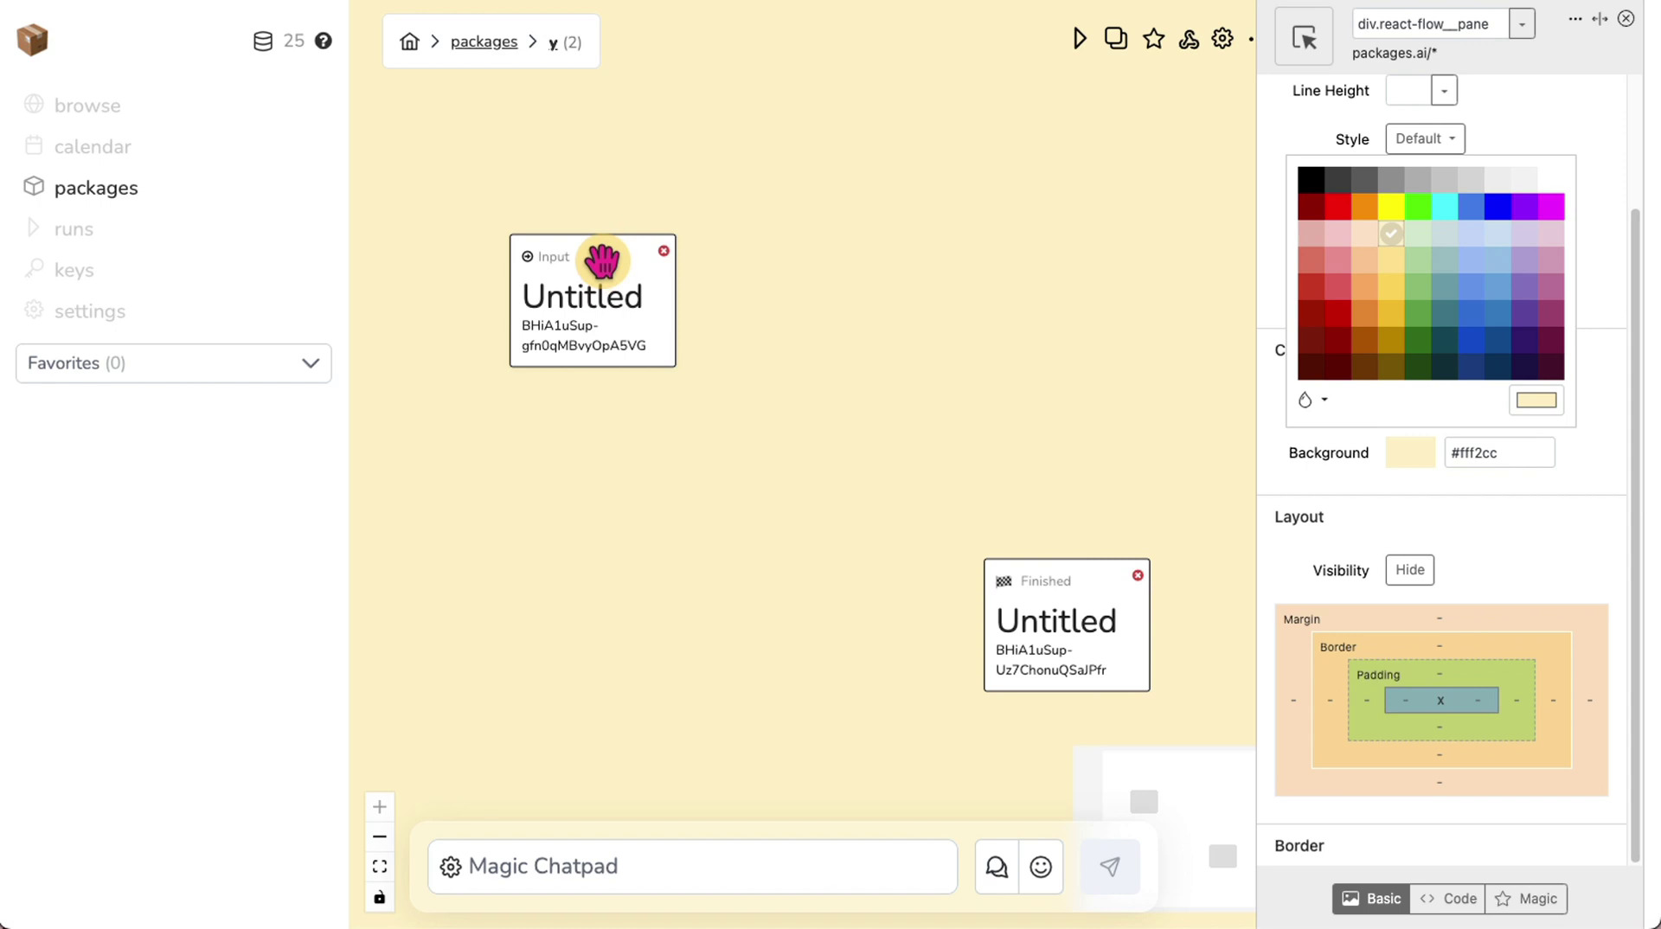
{"action": "left_click", "coordinate": [1323, 50]}
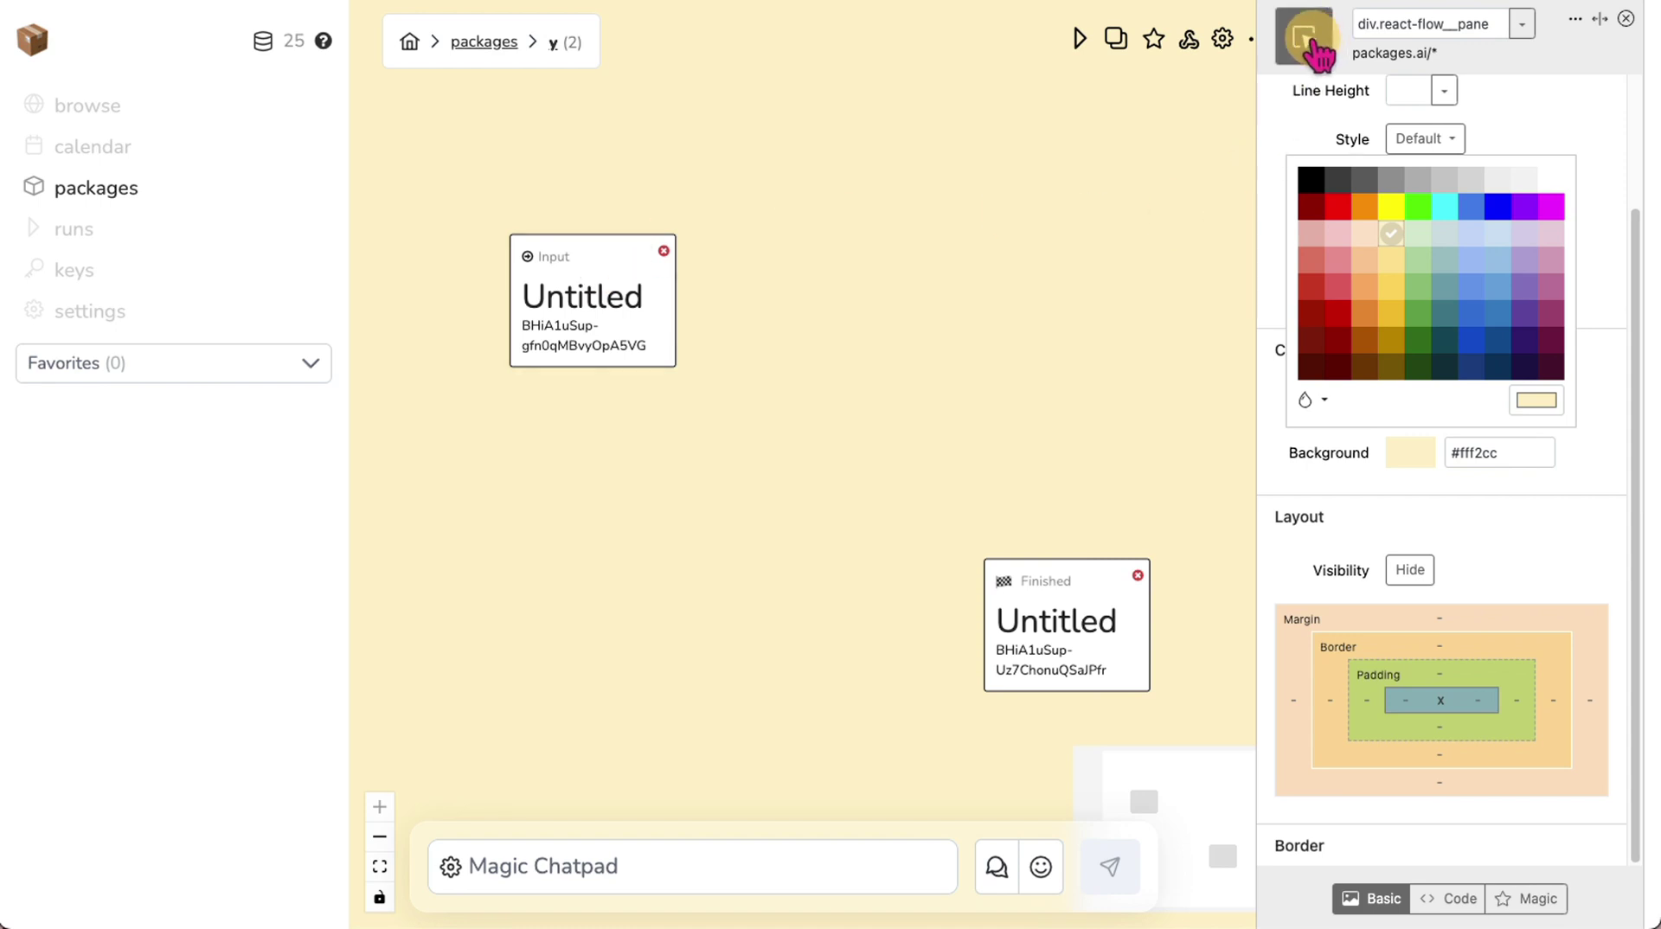
{"action": "left_click", "coordinate": [1320, 50]}
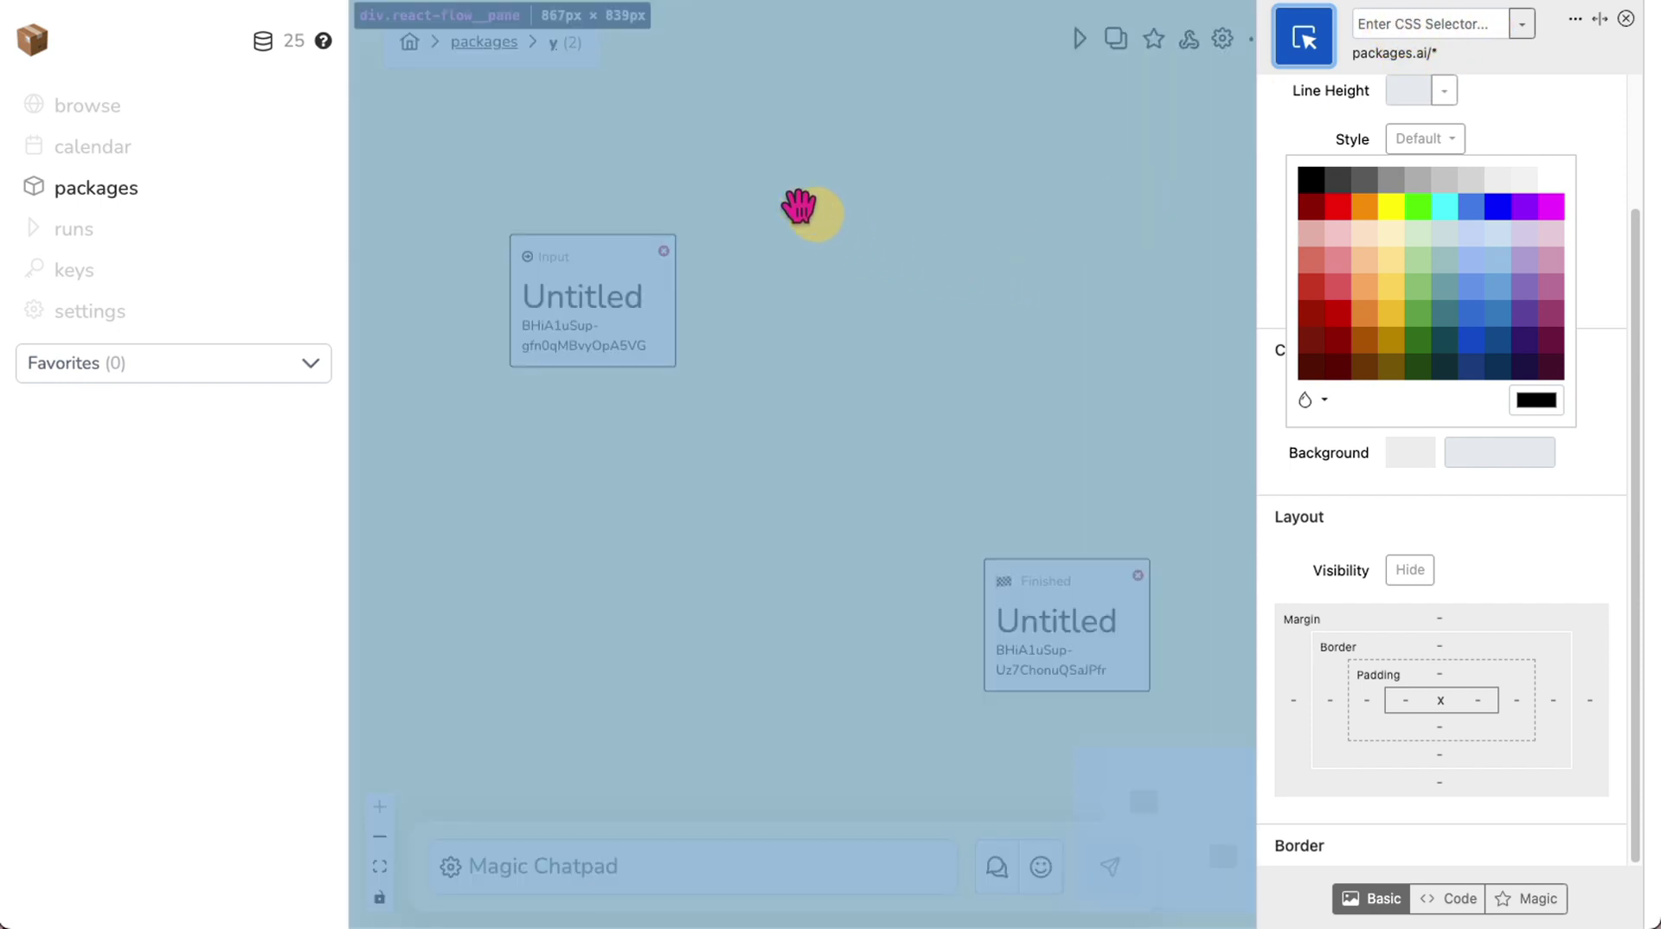
{"action": "right_click", "coordinate": [738, 164]}
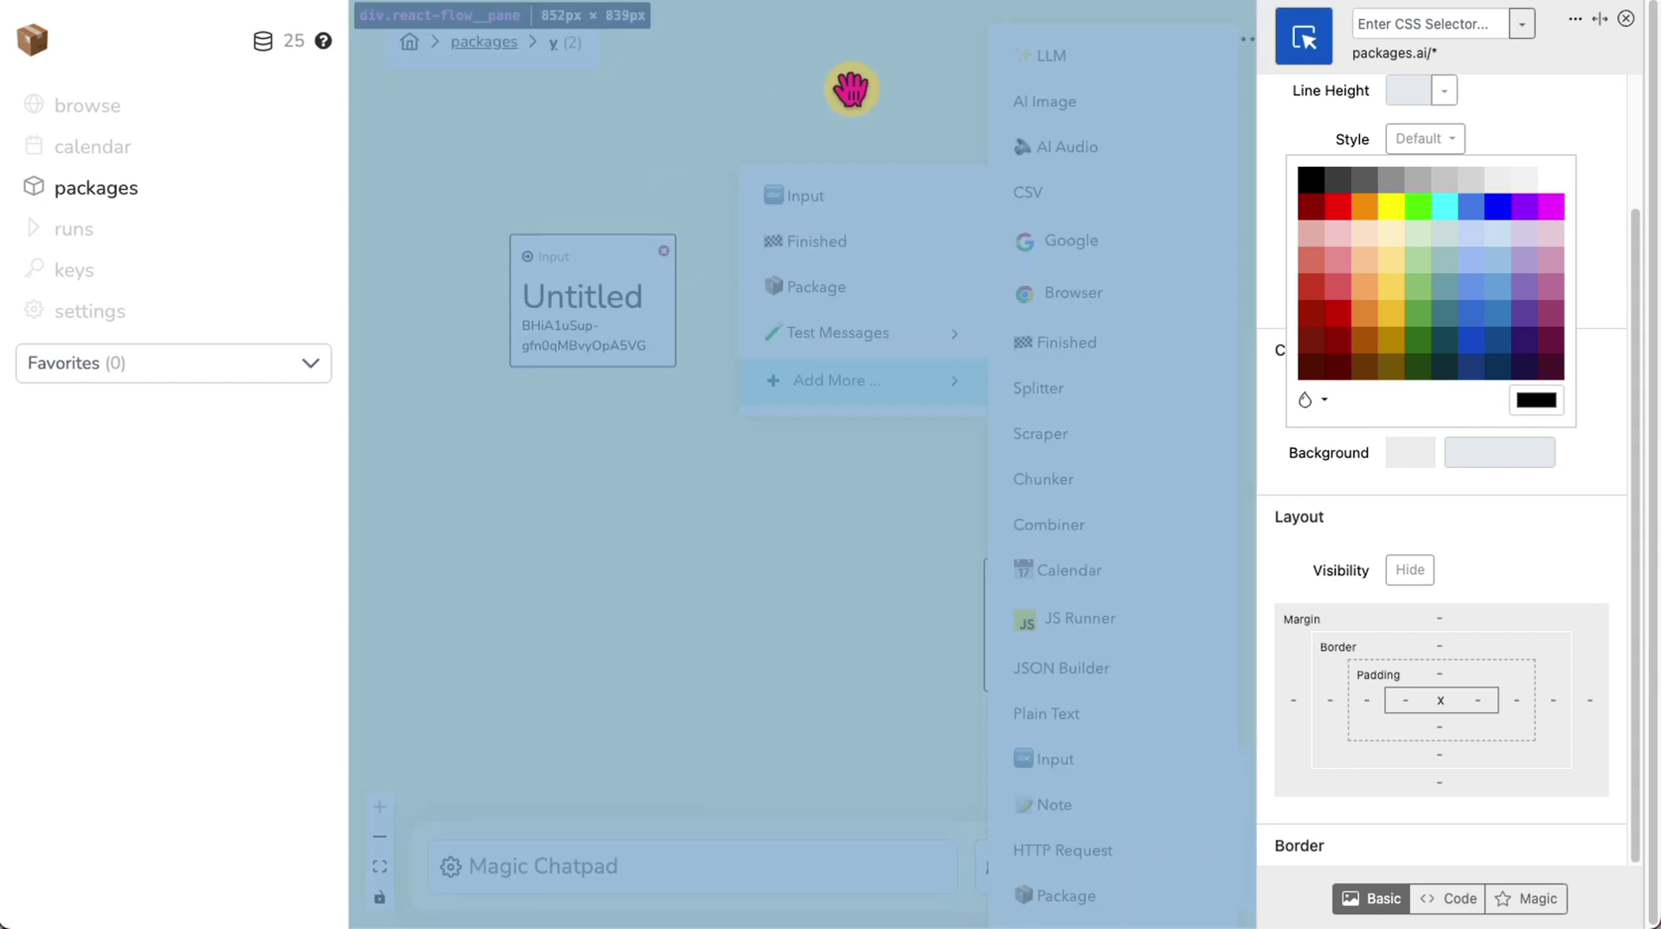
{"action": "left_click", "coordinate": [851, 88]}
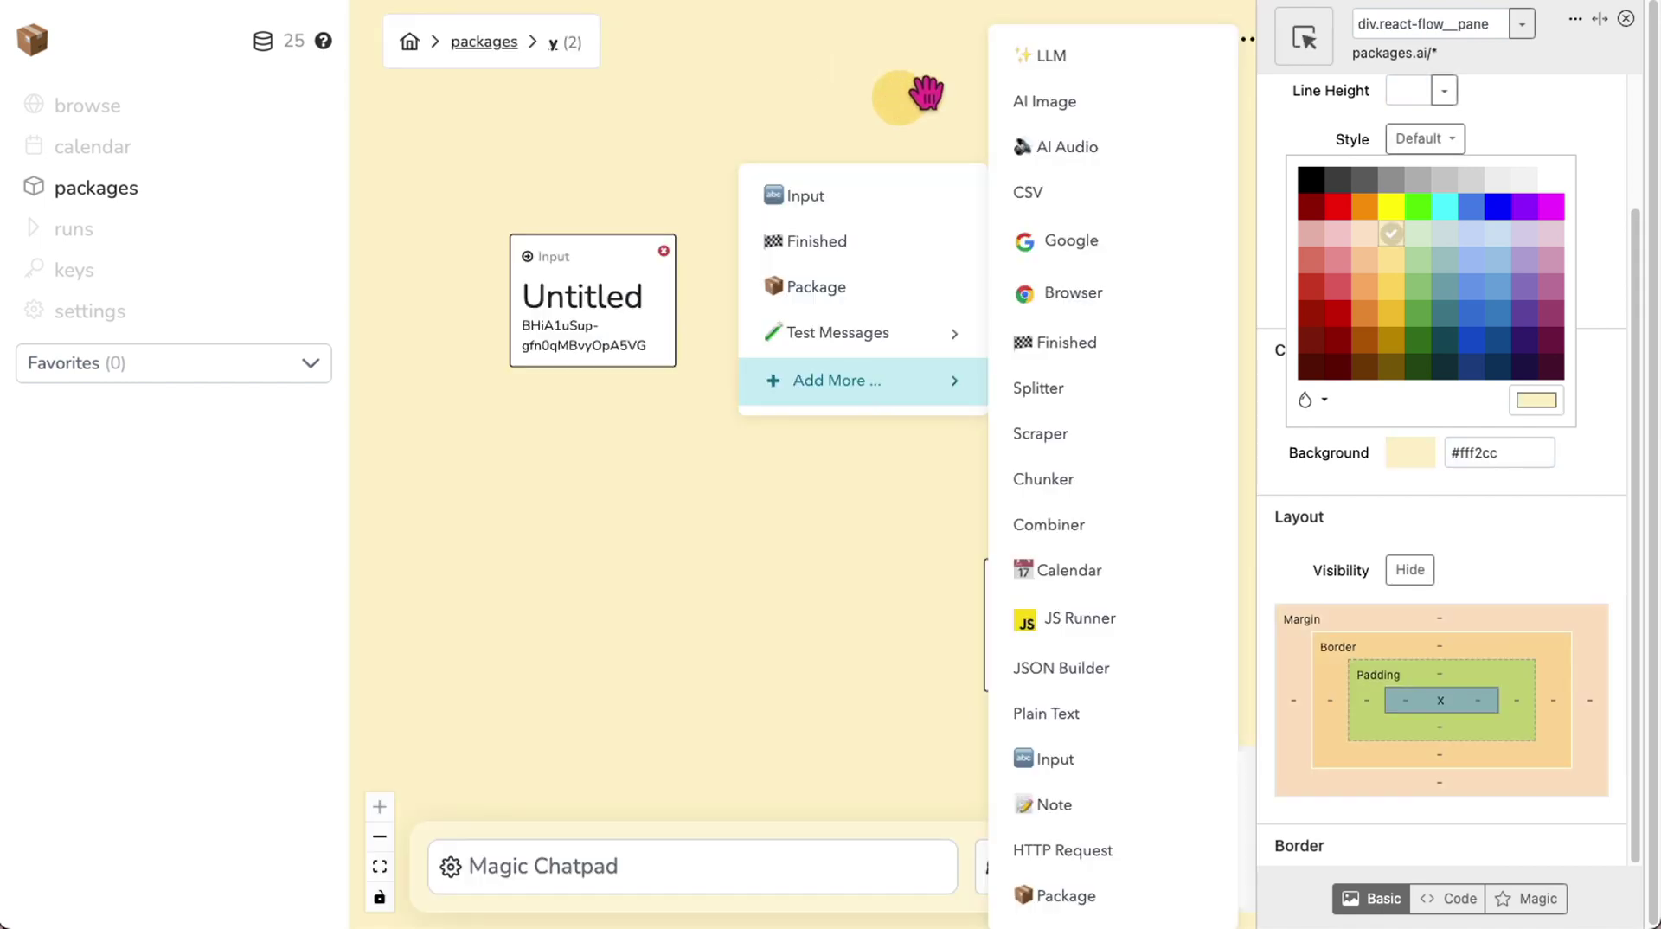
{"action": "left_click", "coordinate": [1303, 43]}
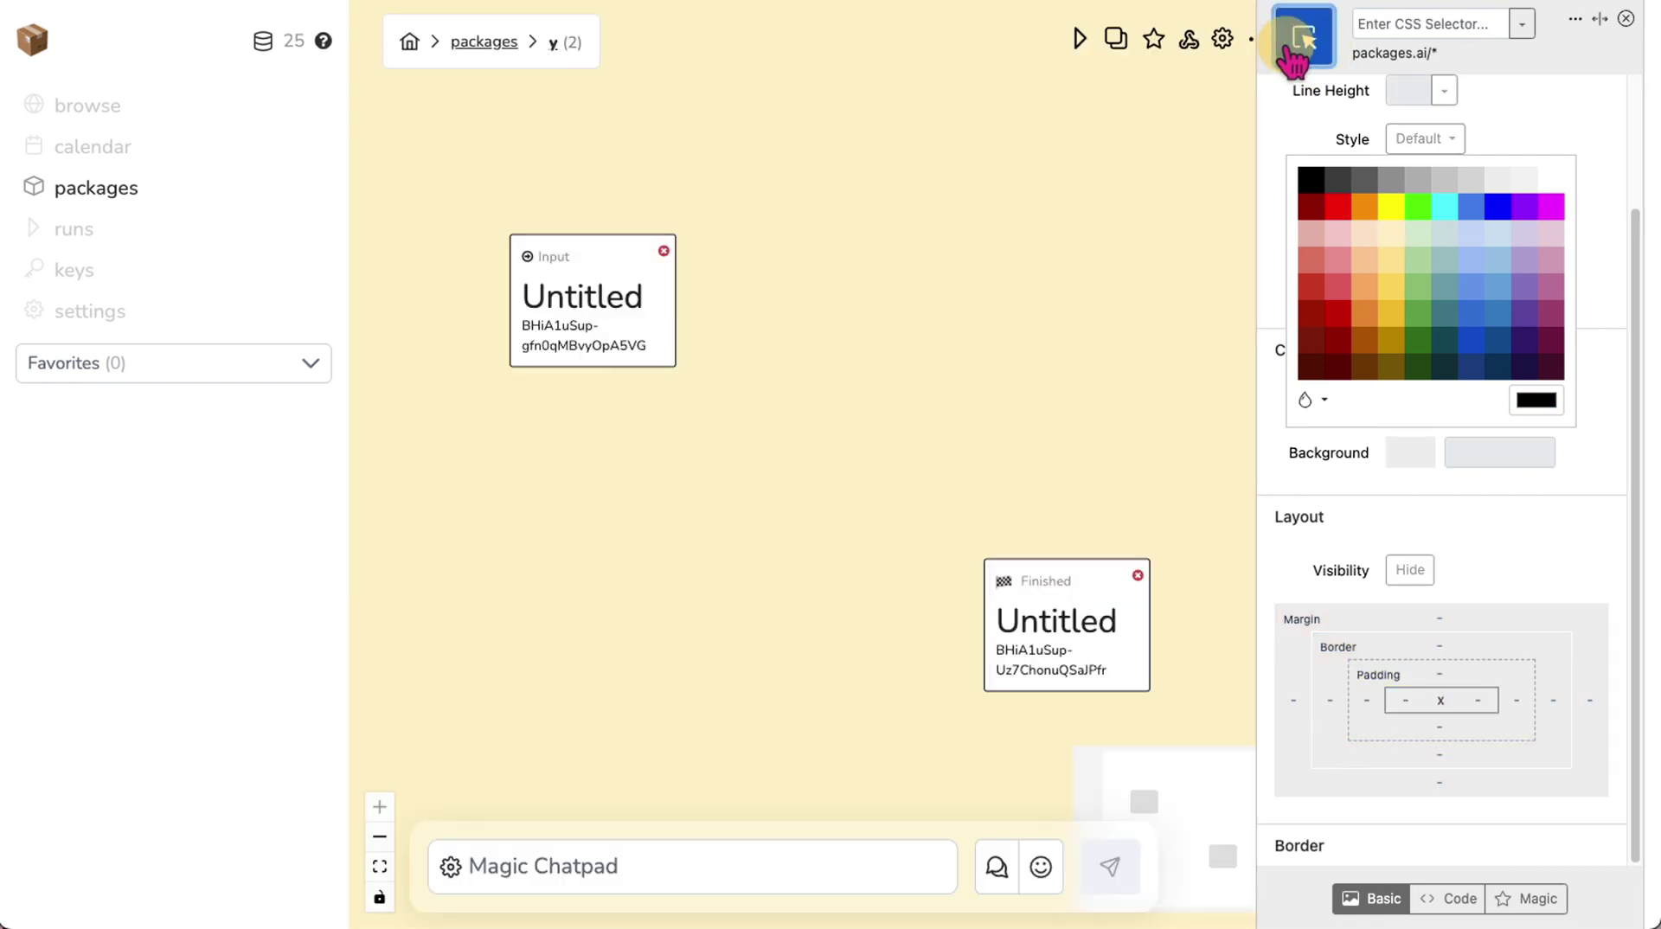
{"action": "left_click", "coordinate": [1302, 39]}
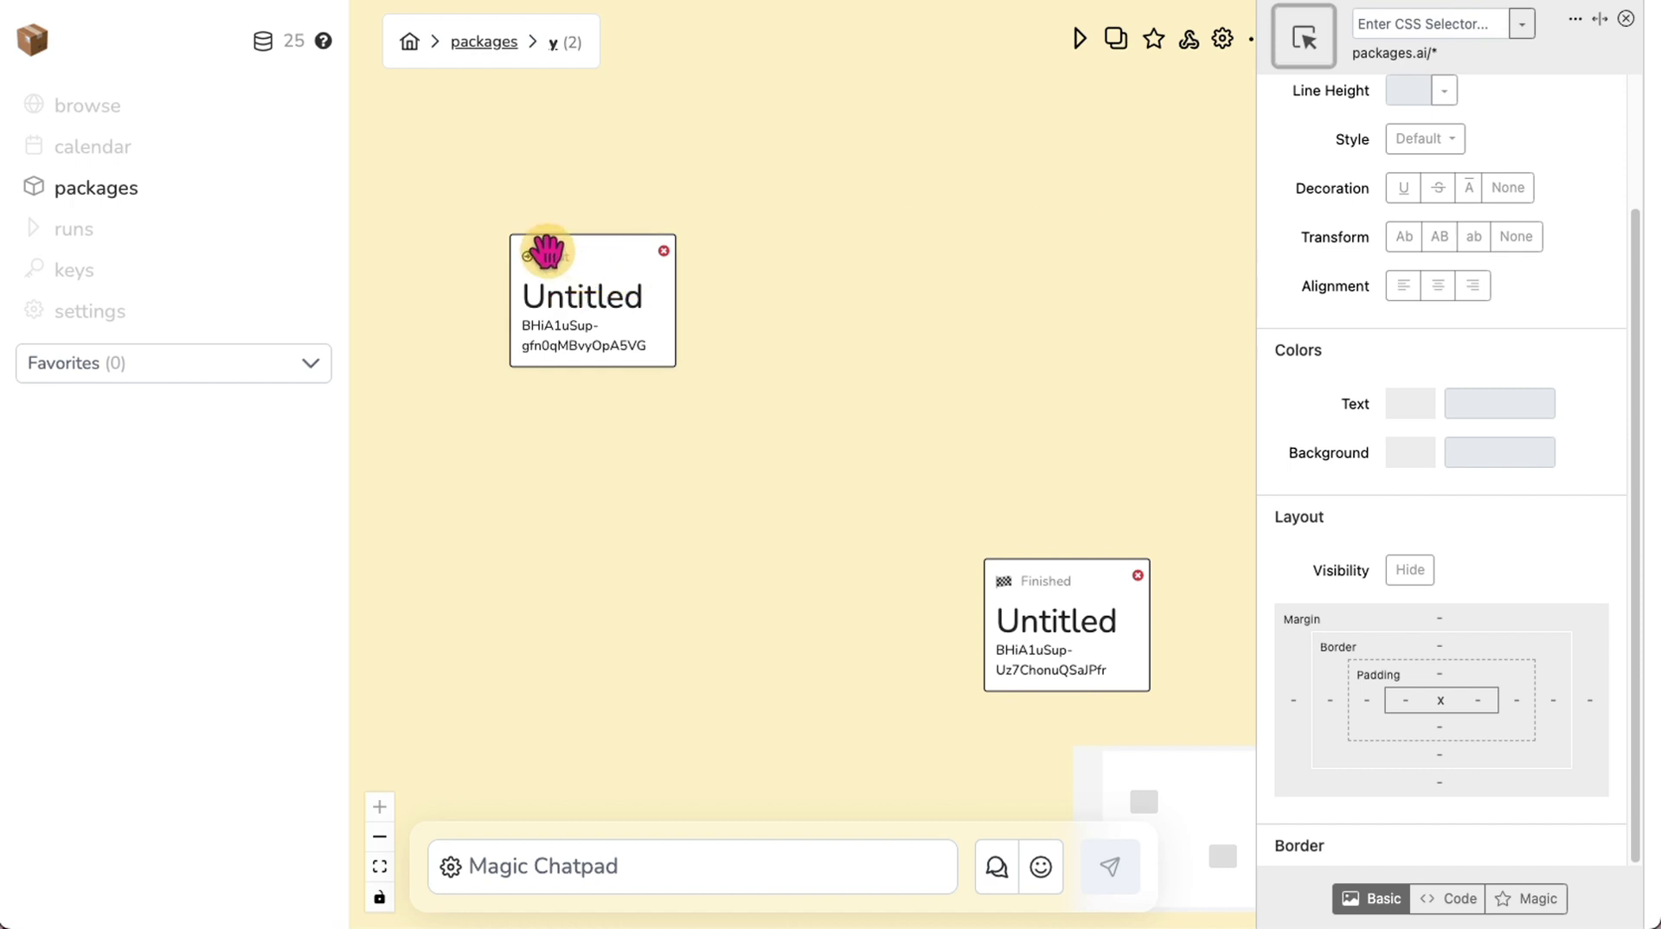
- Select the Input node, target it for styling in its selected state, and set its background colour to light grey #f3f3f3
{"action": "left_click", "coordinate": [547, 251]}
{"action": "left_click", "coordinate": [1302, 39]}
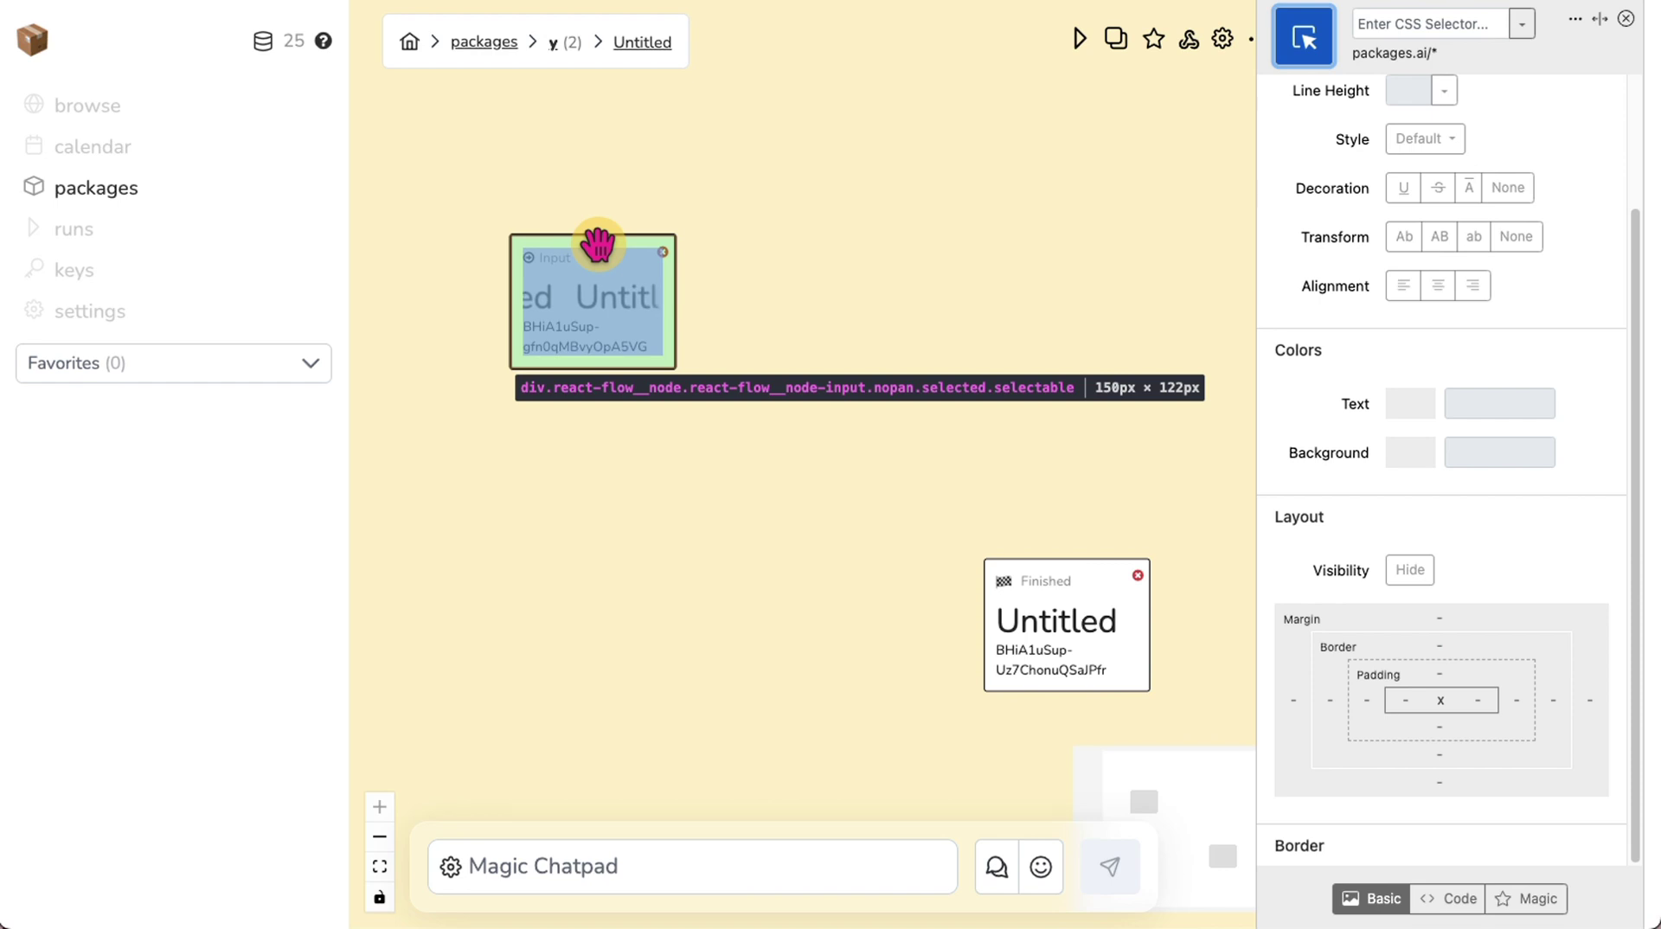
{"action": "left_click", "coordinate": [600, 260]}
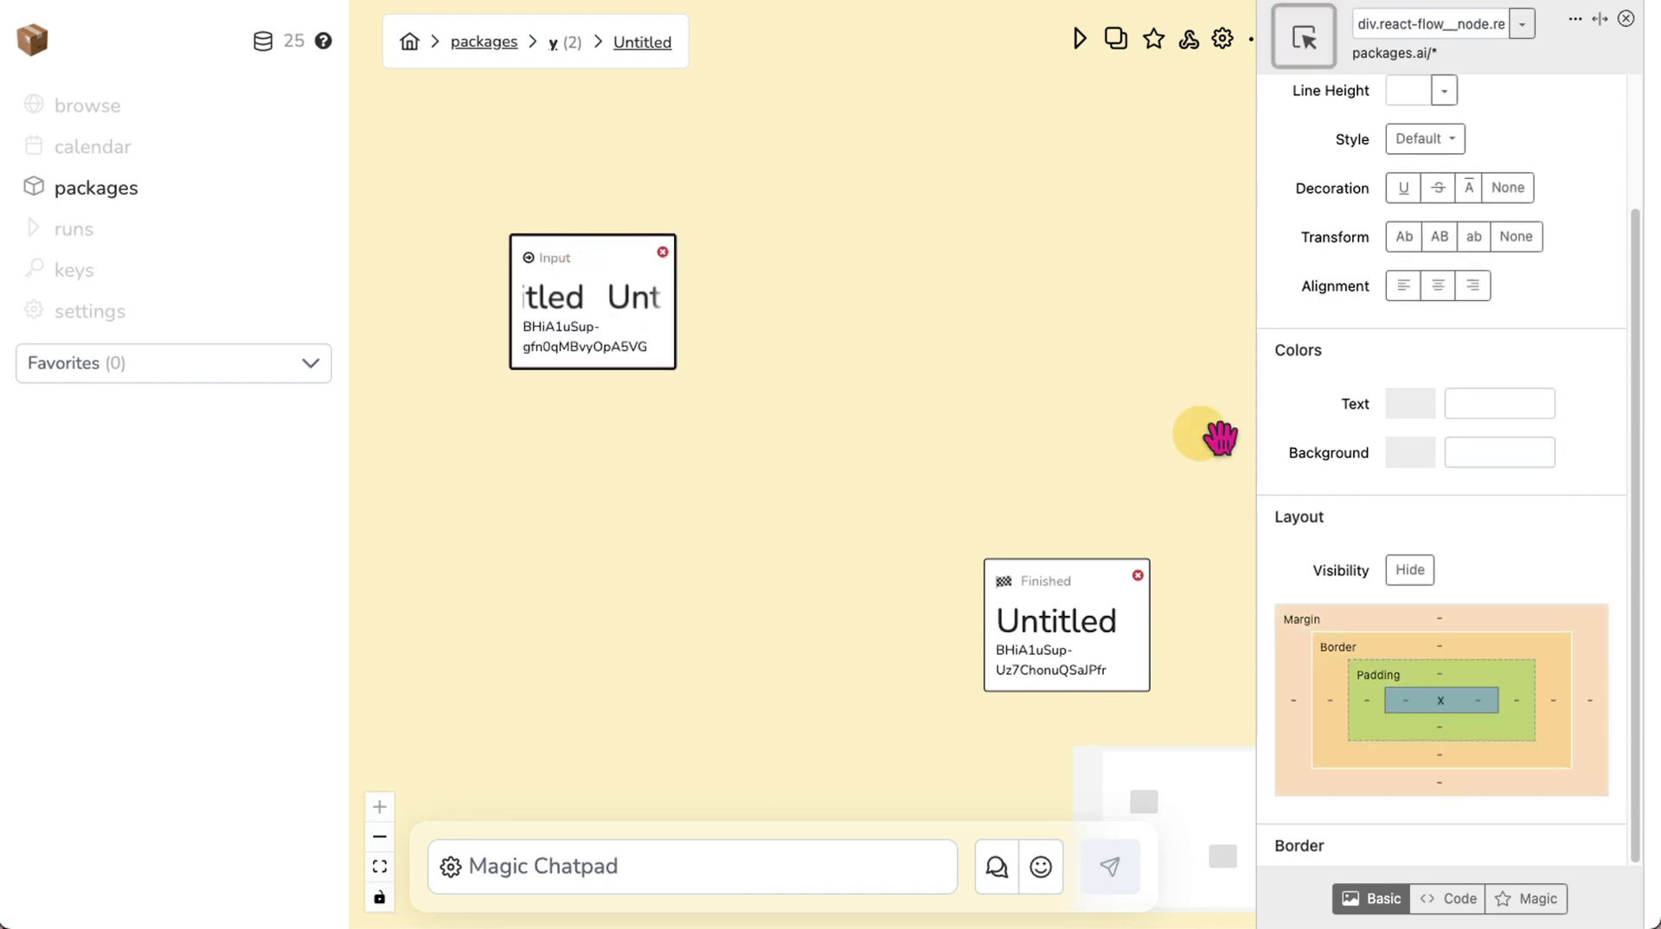
{"action": "left_click", "coordinate": [1410, 454]}
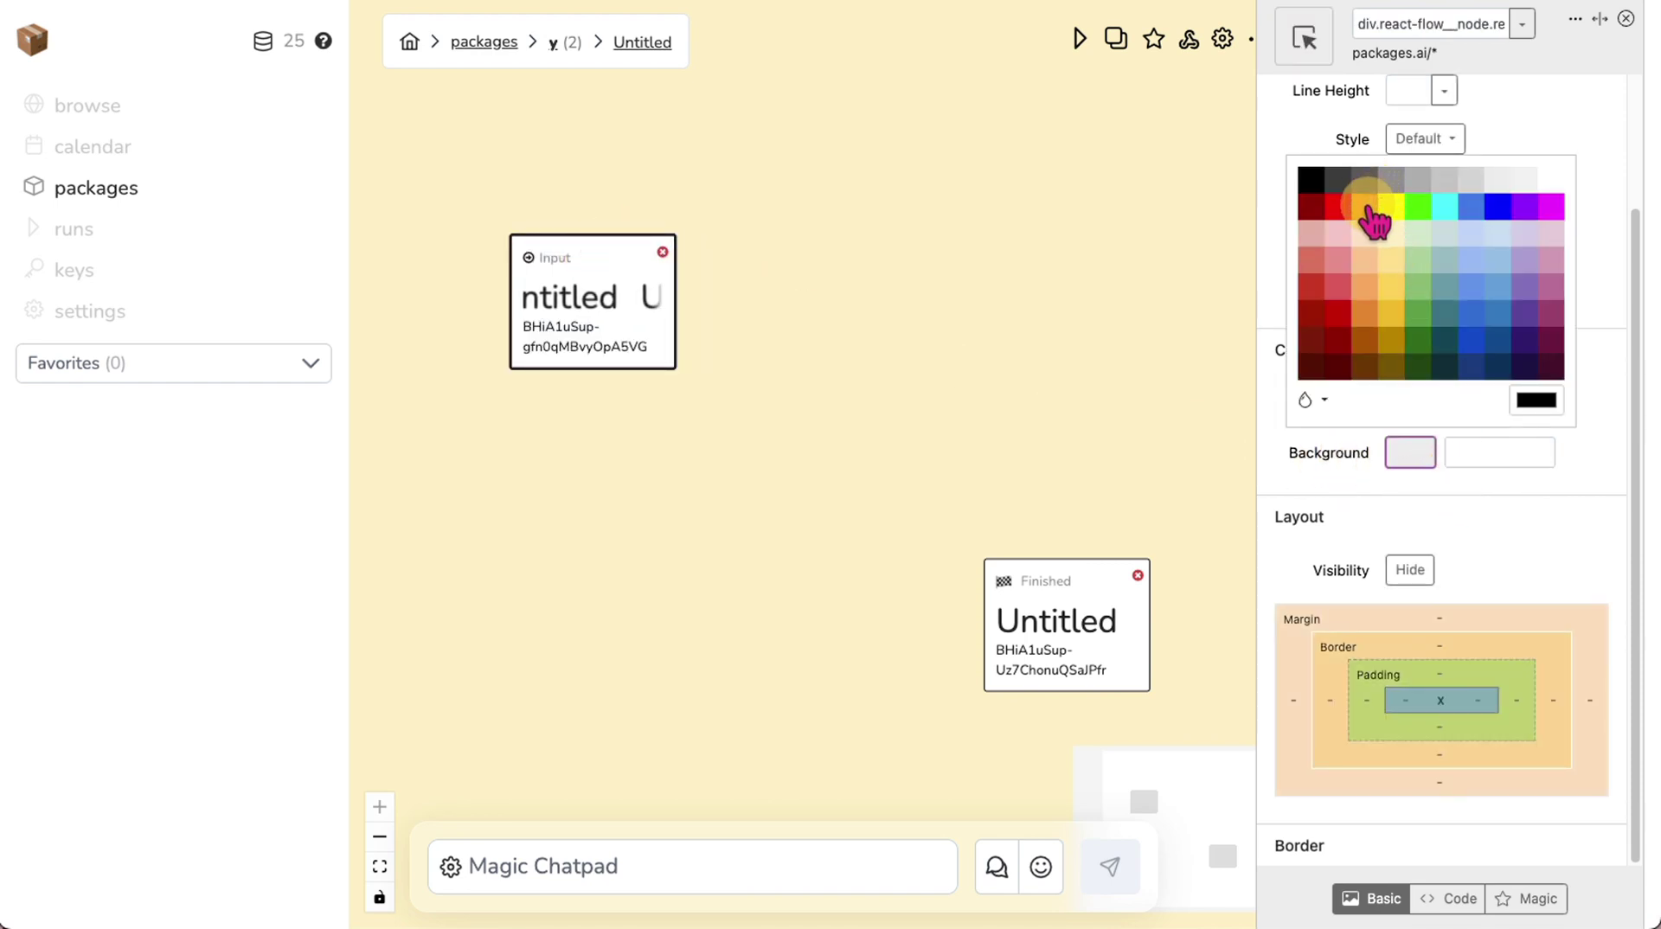
{"action": "left_click", "coordinate": [1368, 208]}
{"action": "left_click", "coordinate": [1445, 212]}
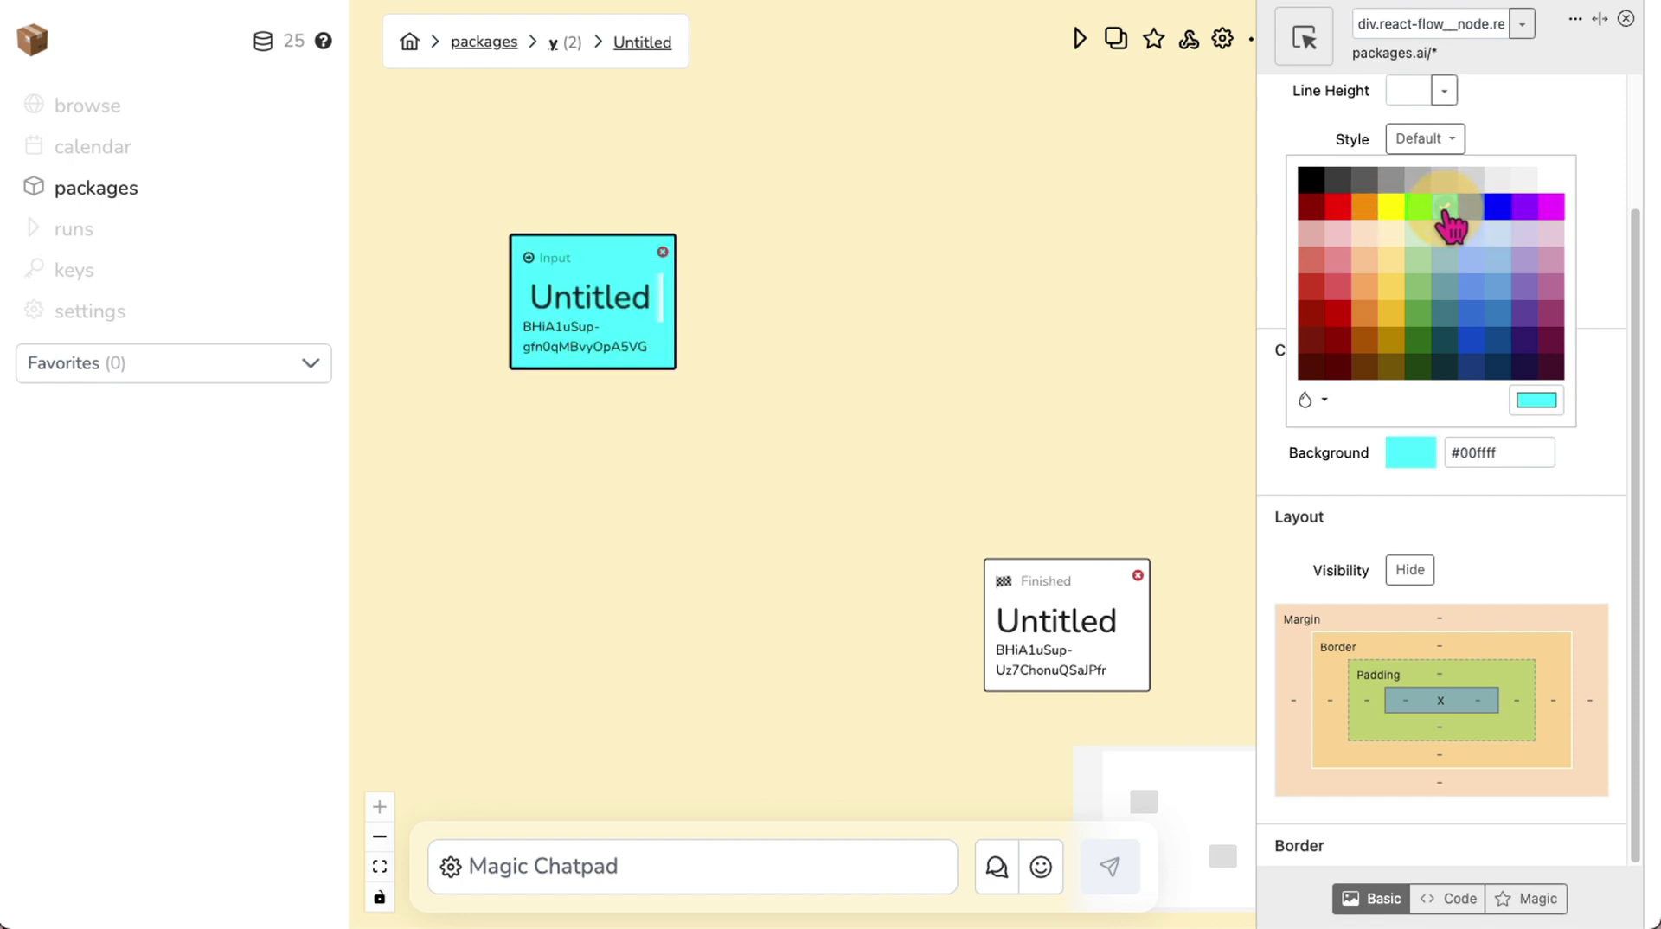
{"action": "left_click", "coordinate": [1470, 341]}
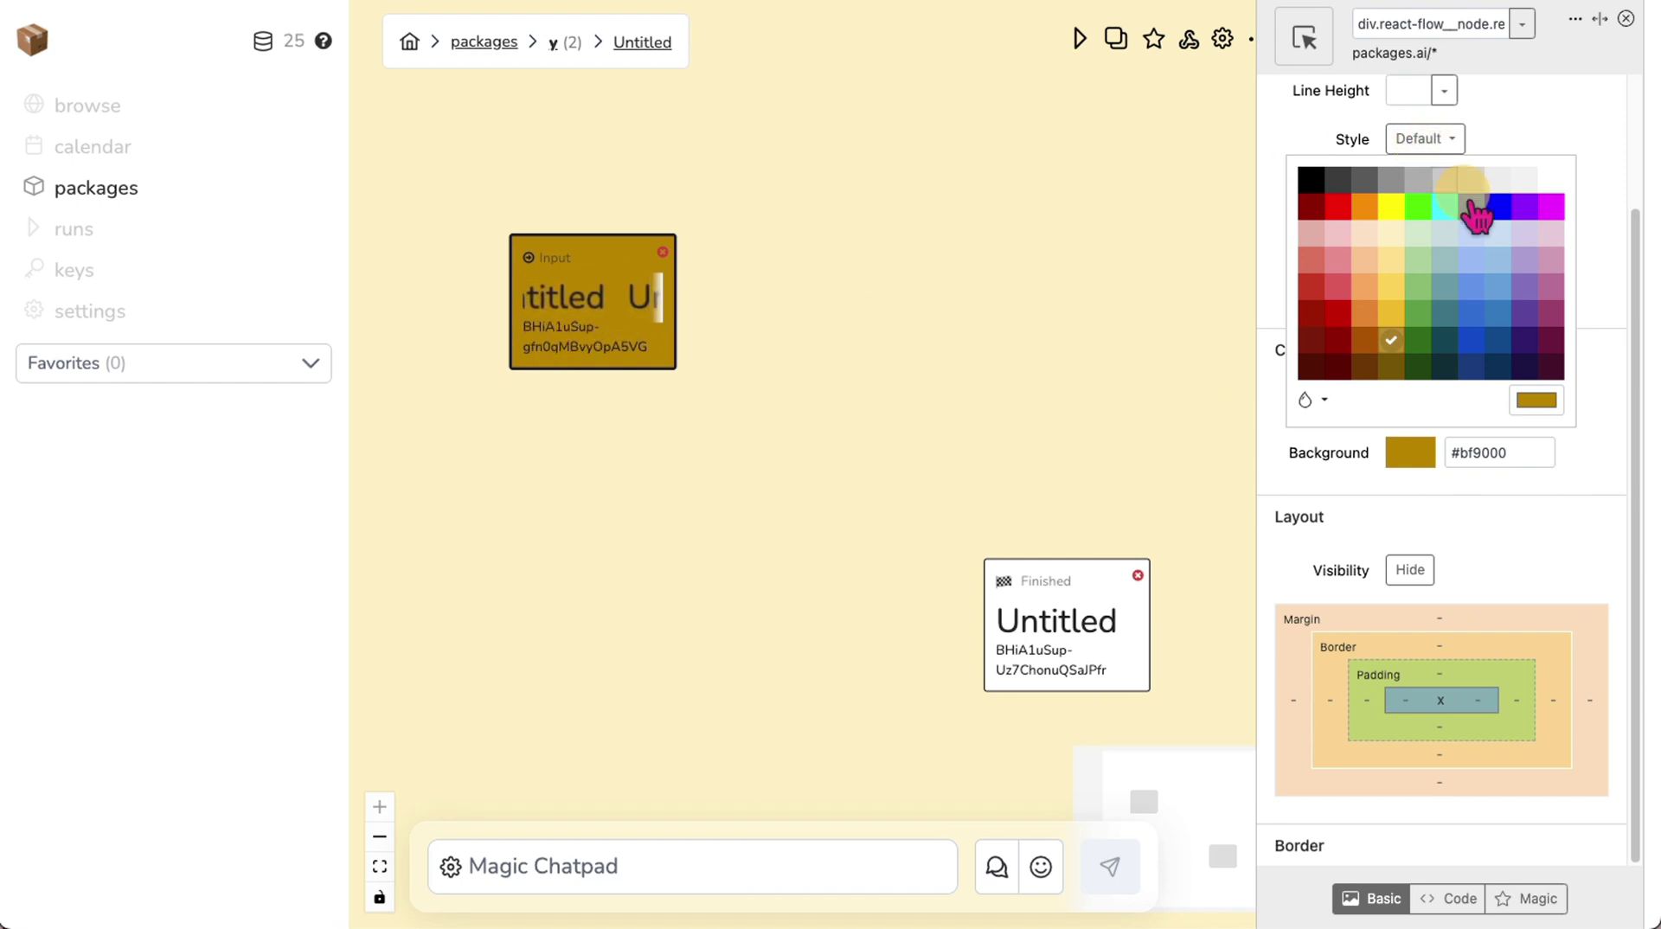
{"action": "left_click", "coordinate": [1536, 177]}
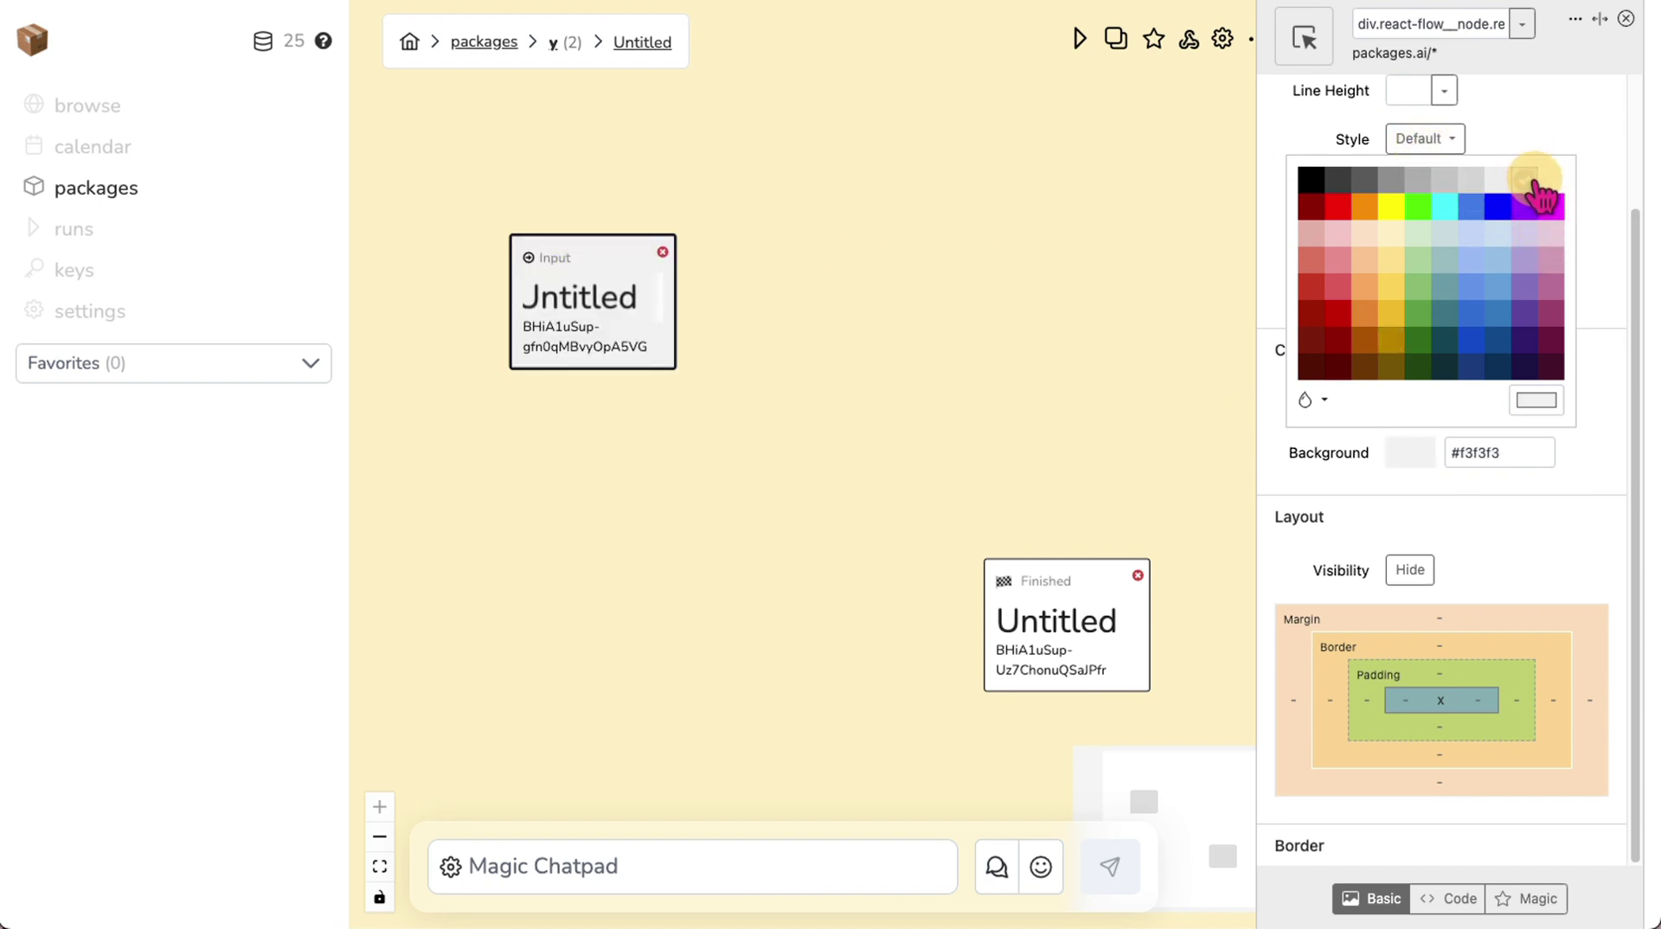
{"action": "left_click", "coordinate": [1503, 179]}
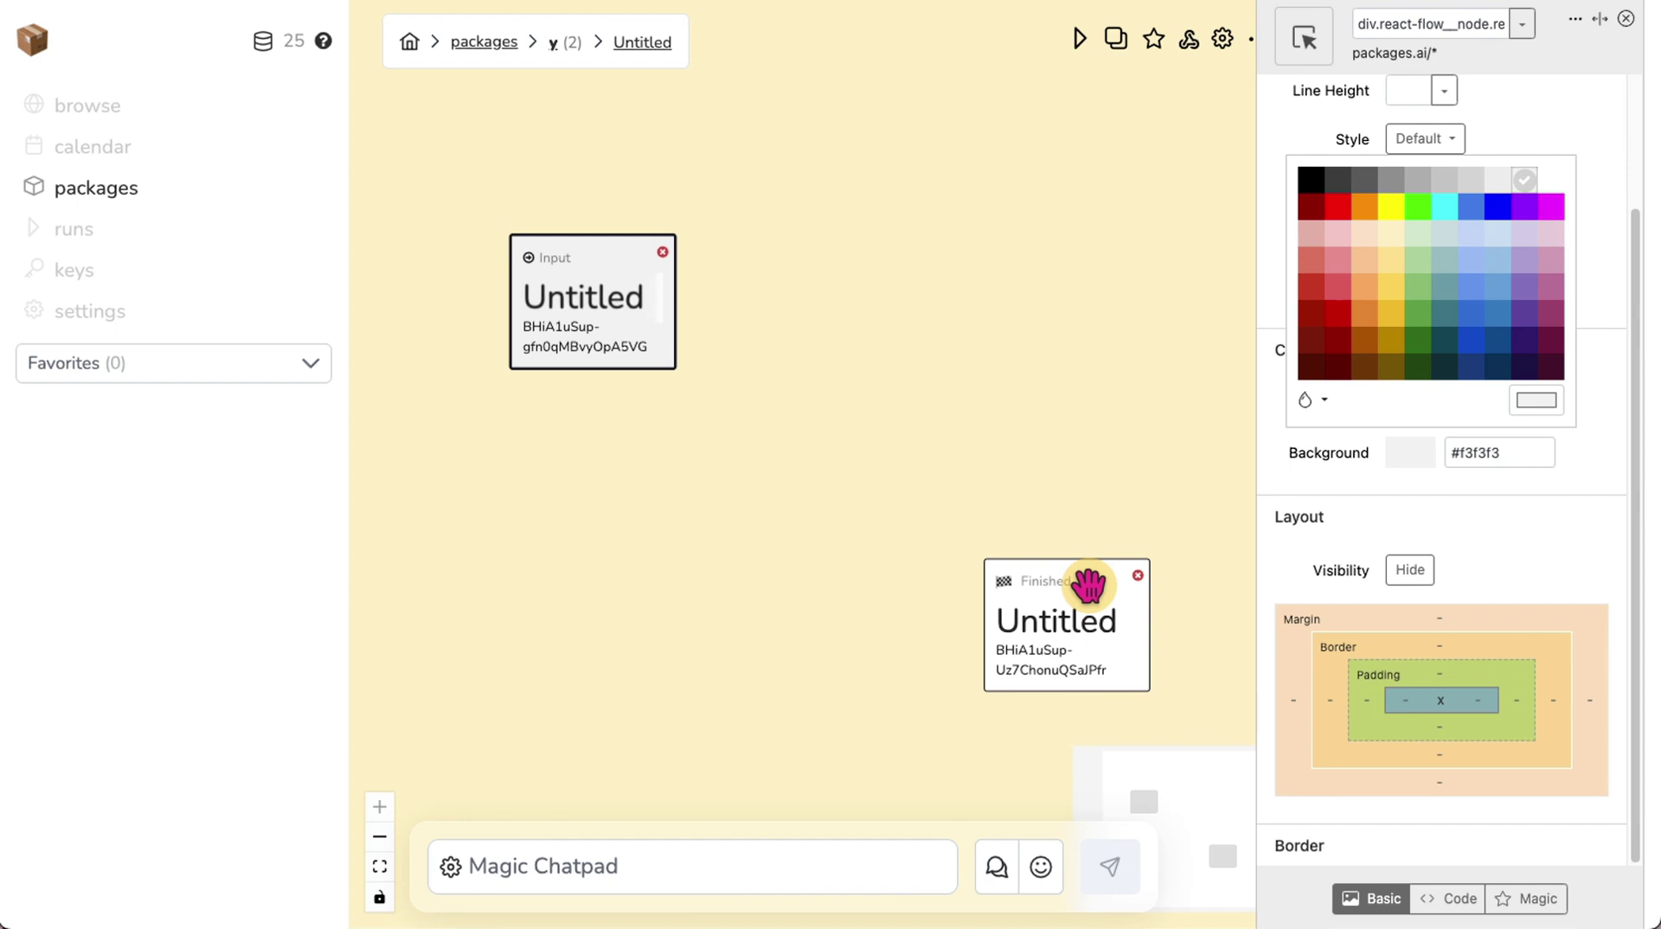
- Select the Finished and Input nodes alternately to check how the node background behaves when selected and unselected
{"action": "left_click", "coordinate": [1088, 585]}
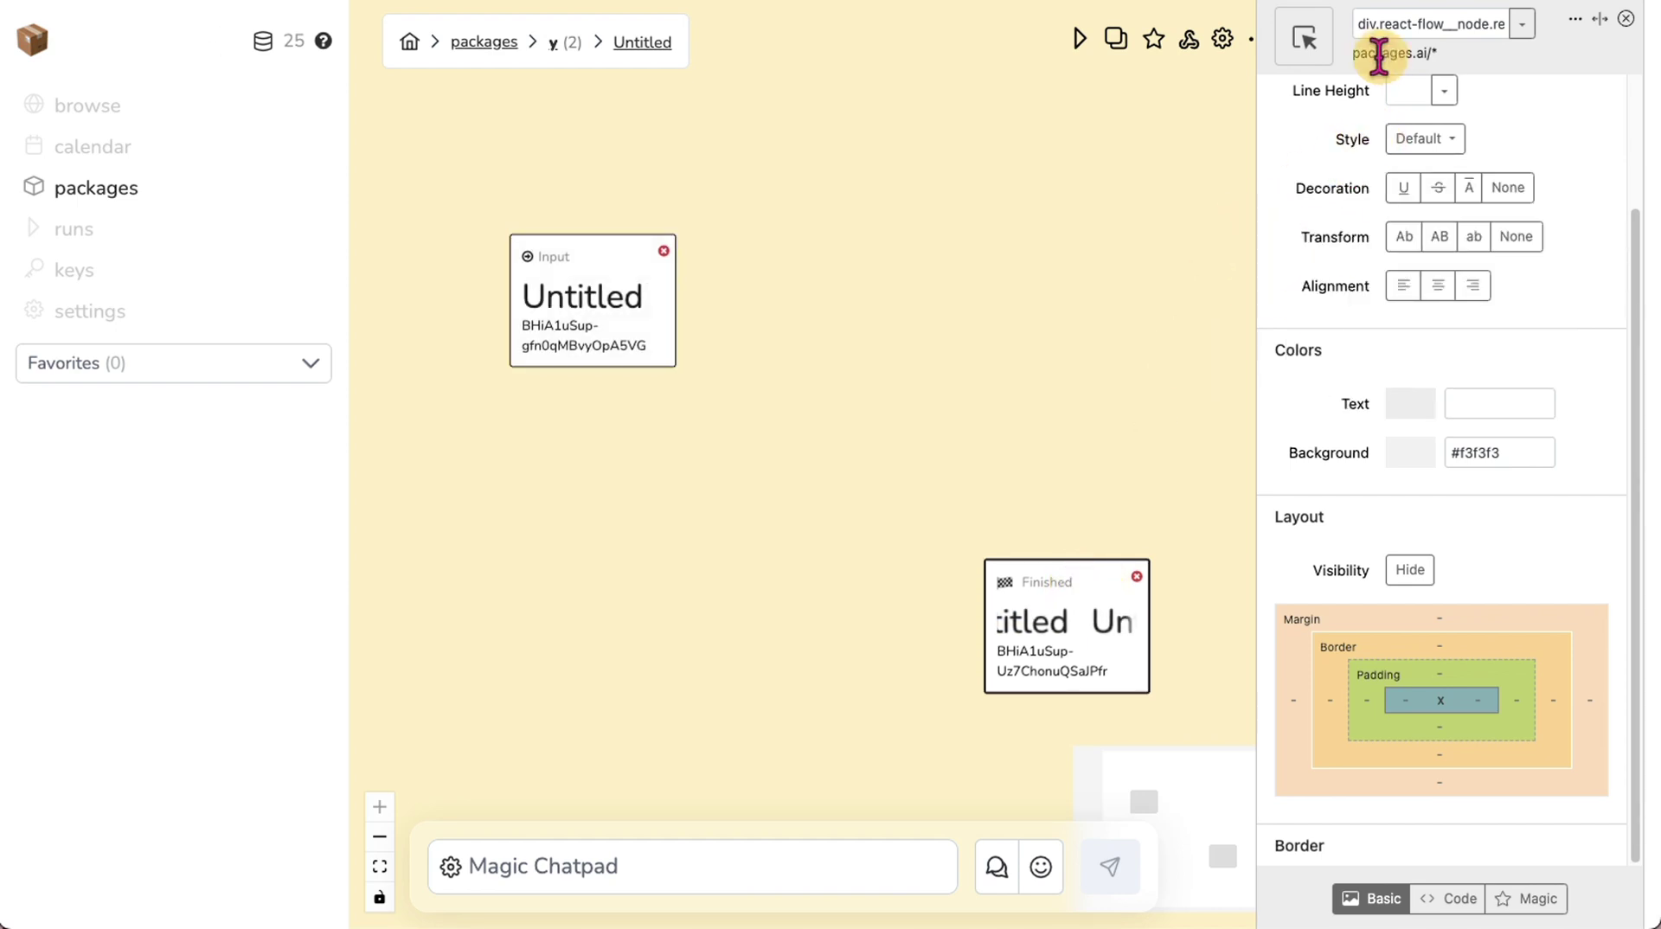
{"action": "left_click", "coordinate": [604, 263]}
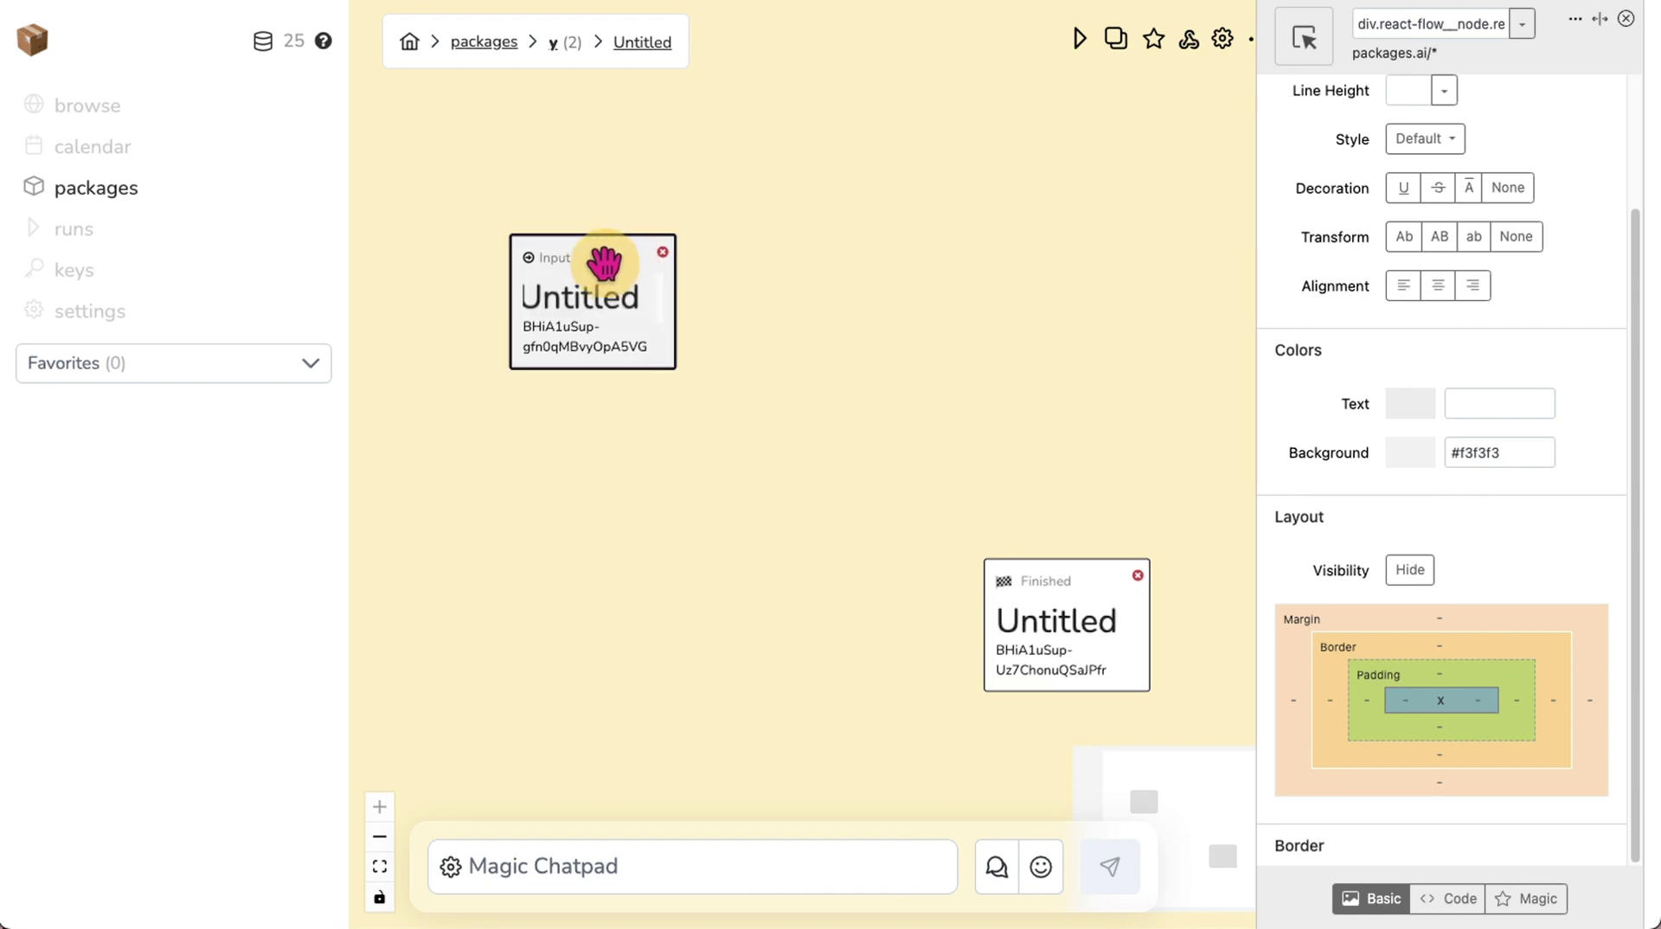
{"action": "left_click", "coordinate": [1063, 593]}
{"action": "left_click", "coordinate": [567, 303]}
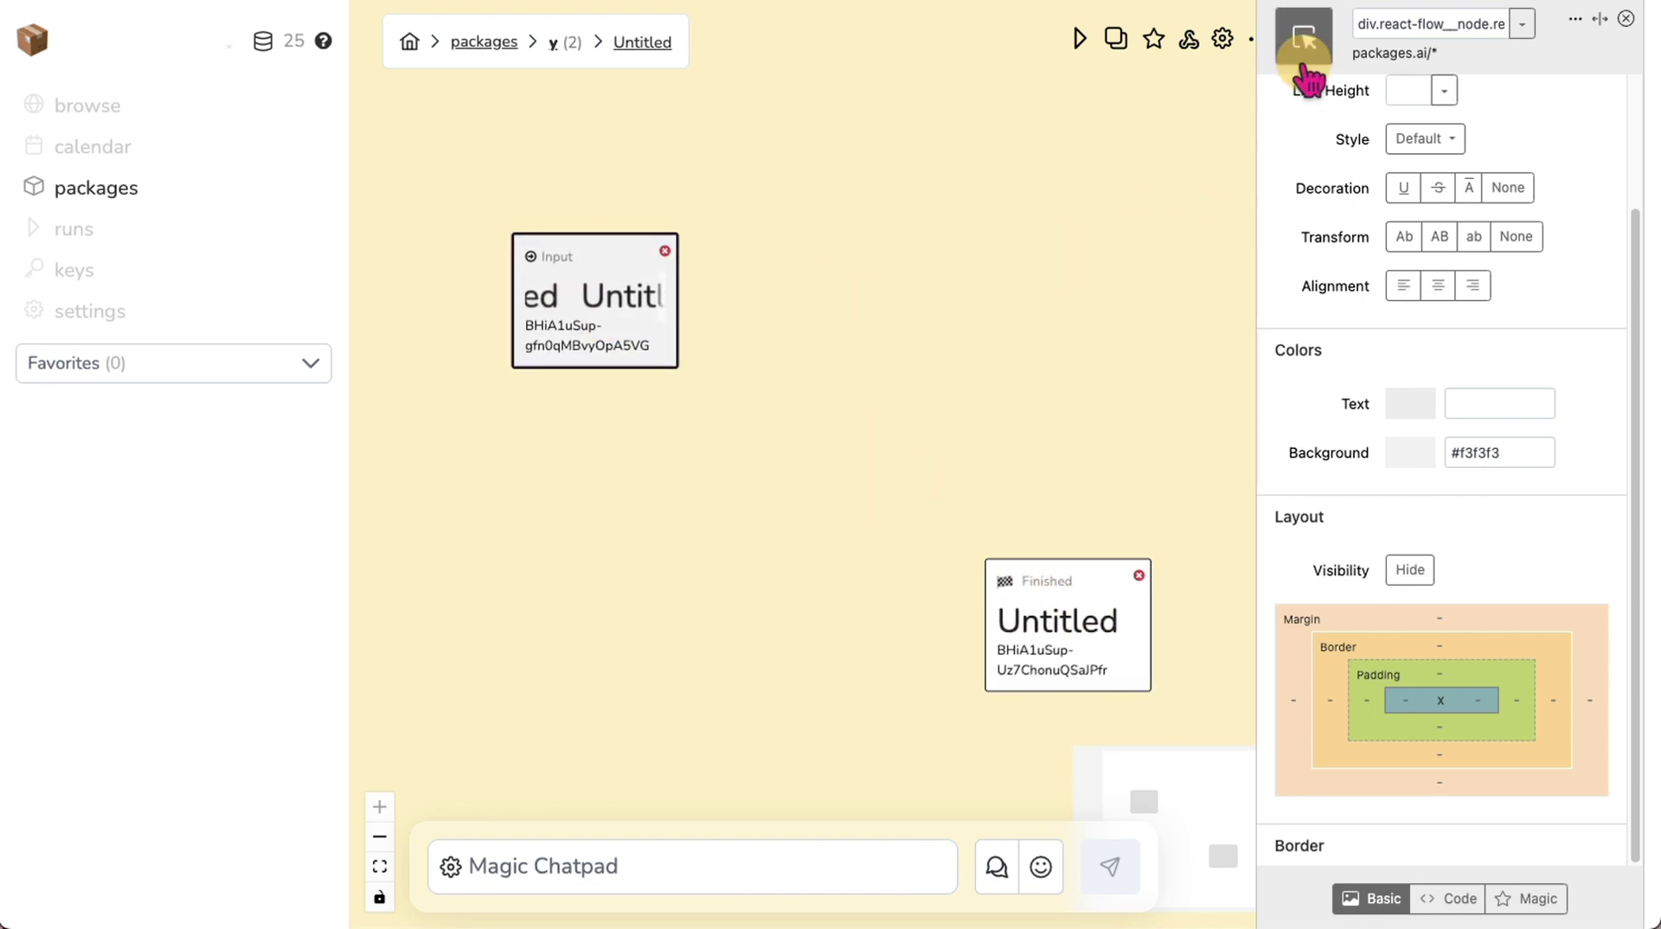
- Set the unselected Finished node's background colour to light pink #ead1dc and show the generated CSS code
{"action": "left_click", "coordinate": [1304, 42]}
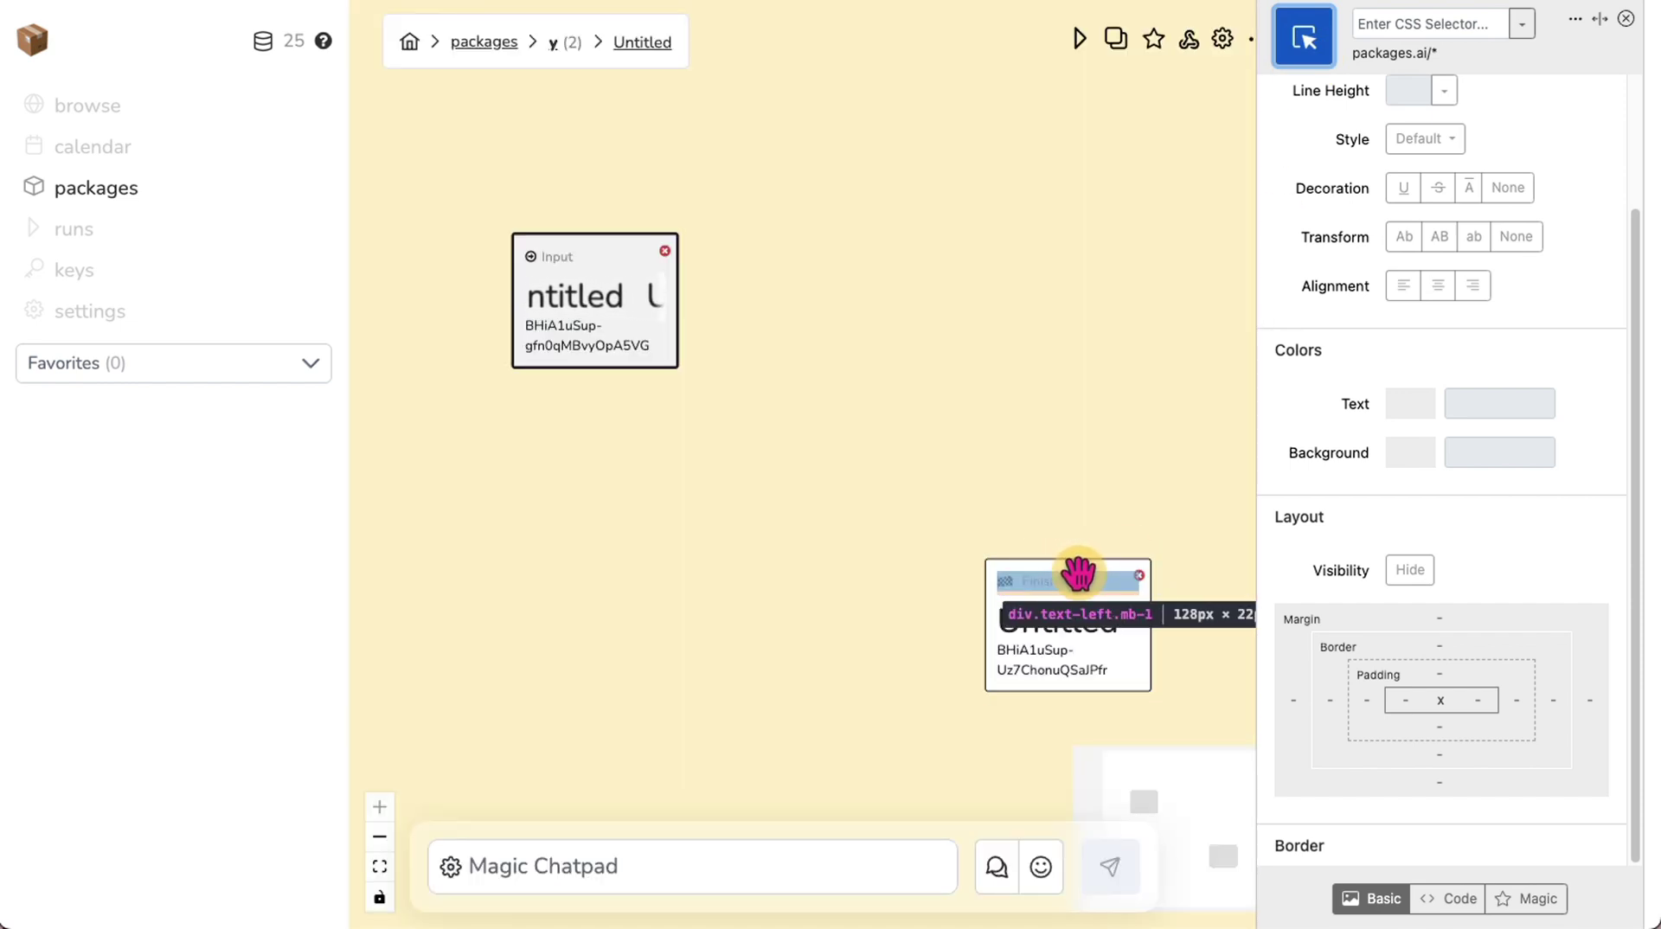
{"action": "left_click", "coordinate": [1077, 566]}
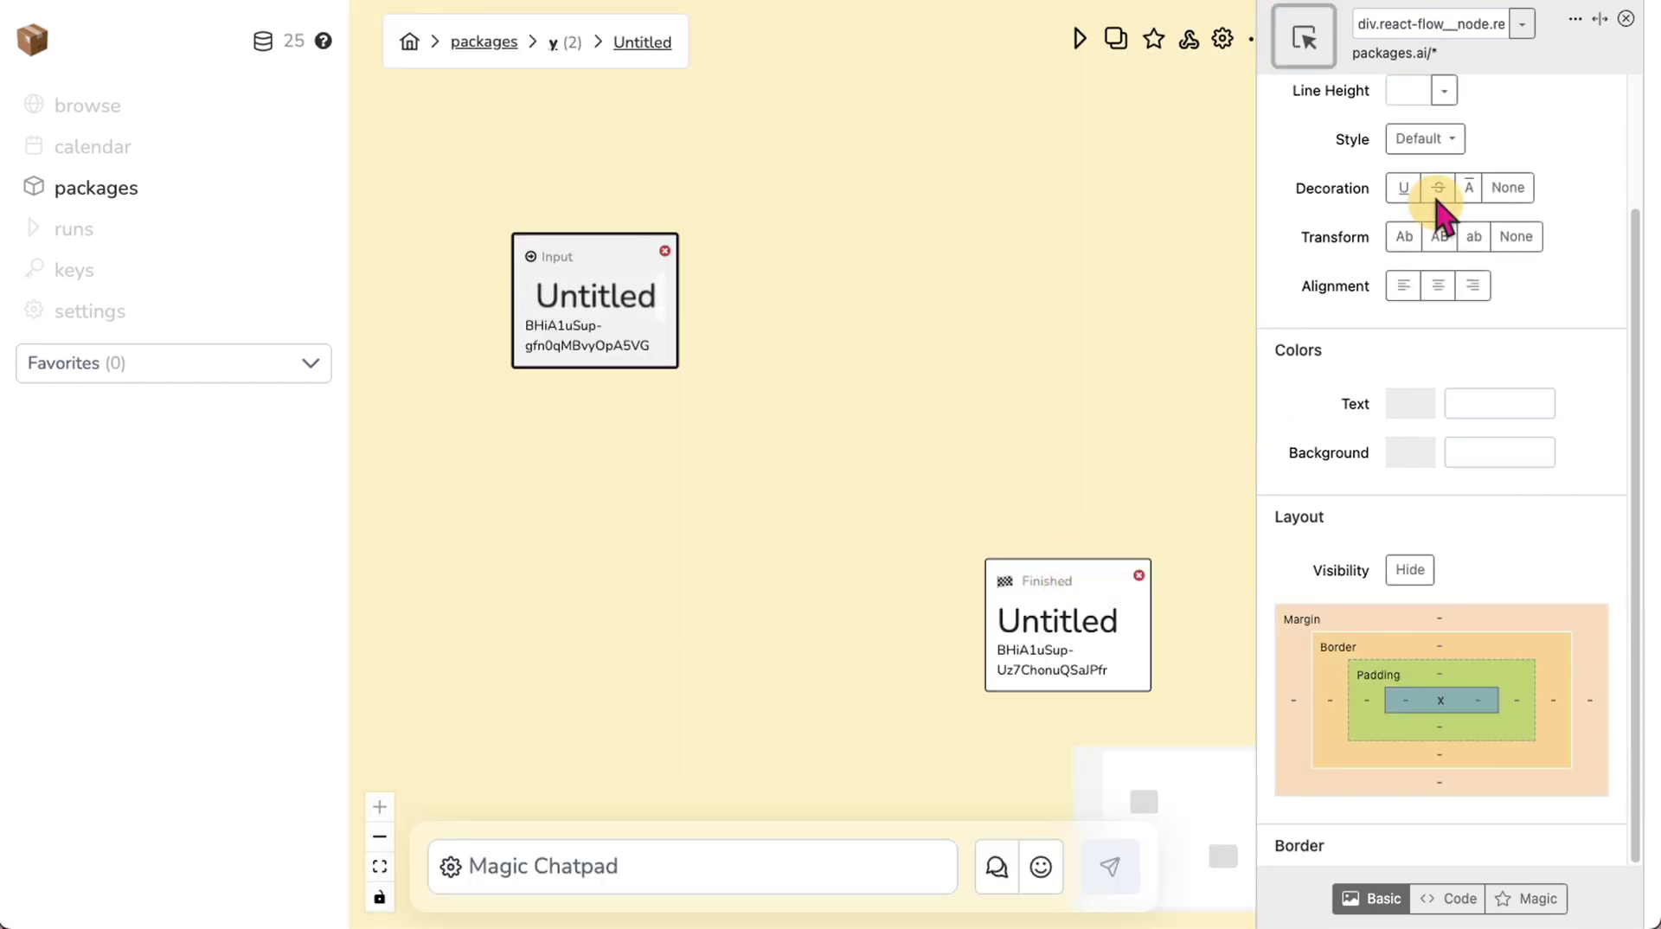
{"action": "left_click", "coordinate": [1417, 445]}
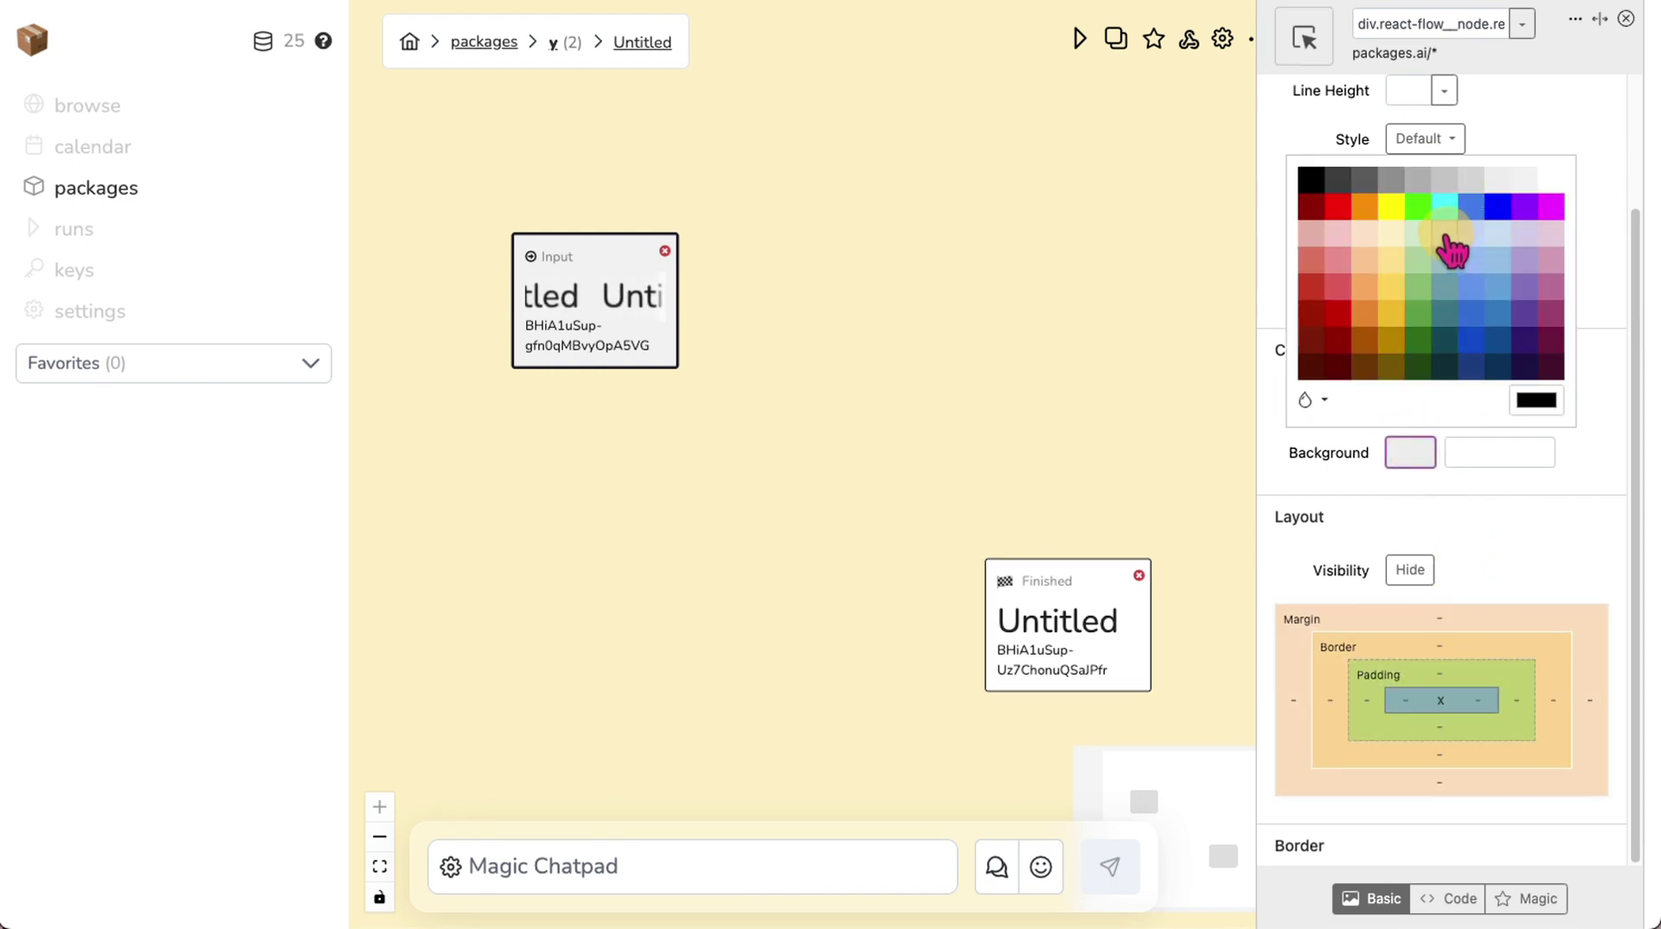
{"action": "left_click", "coordinate": [1444, 234]}
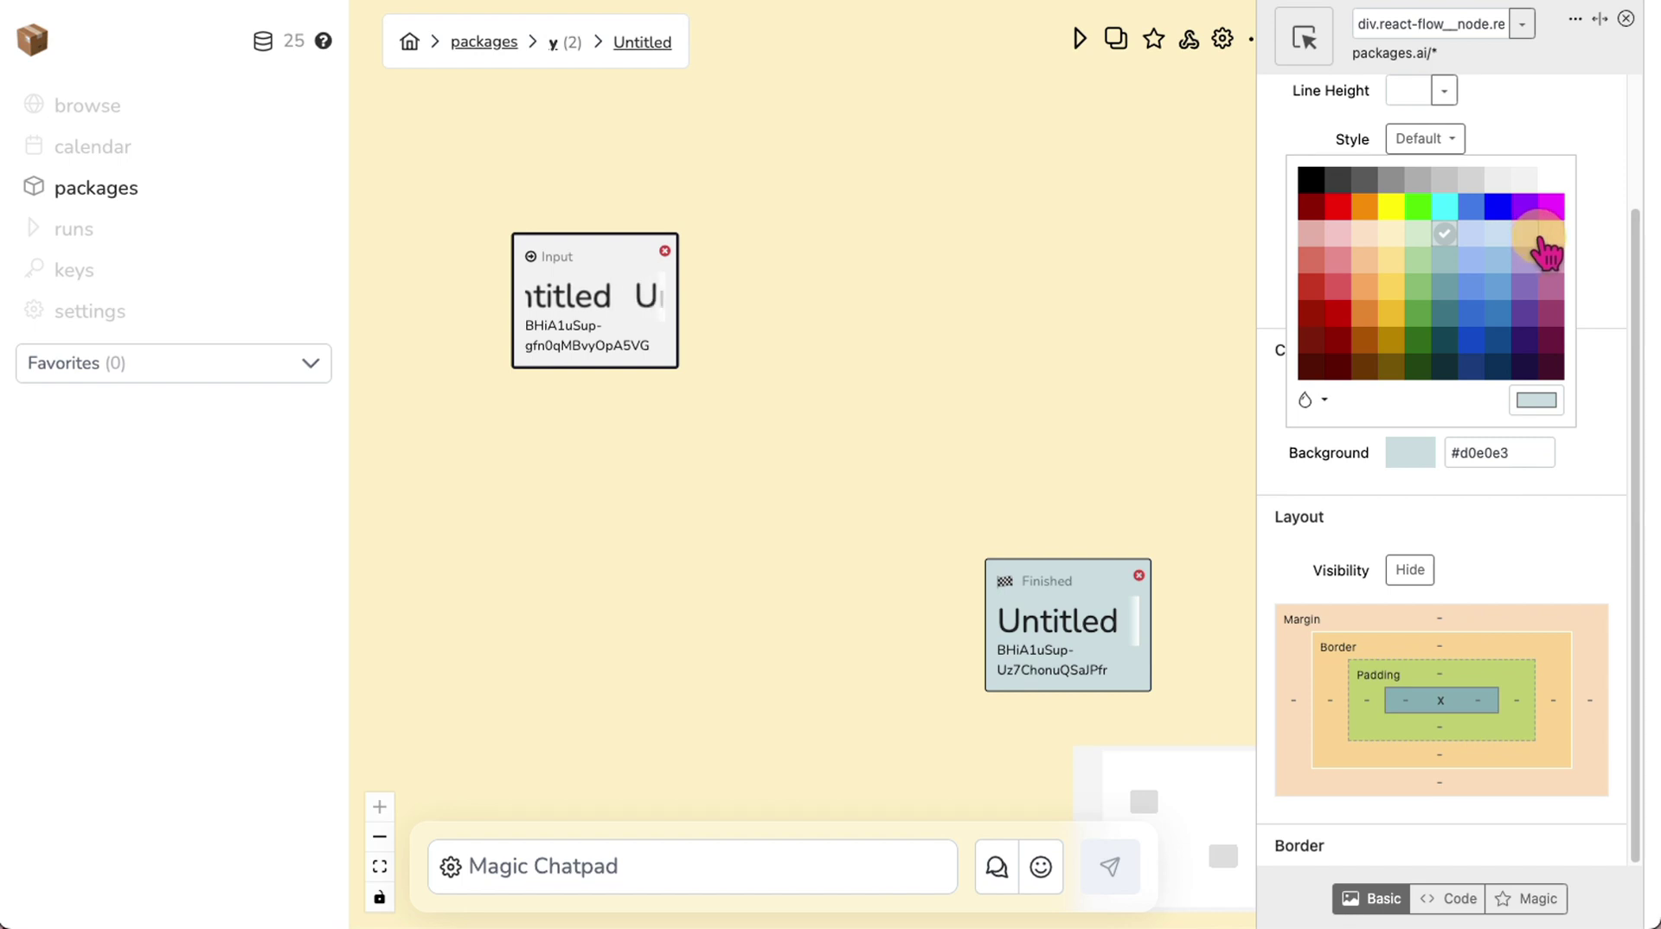
{"action": "left_click", "coordinate": [1551, 235]}
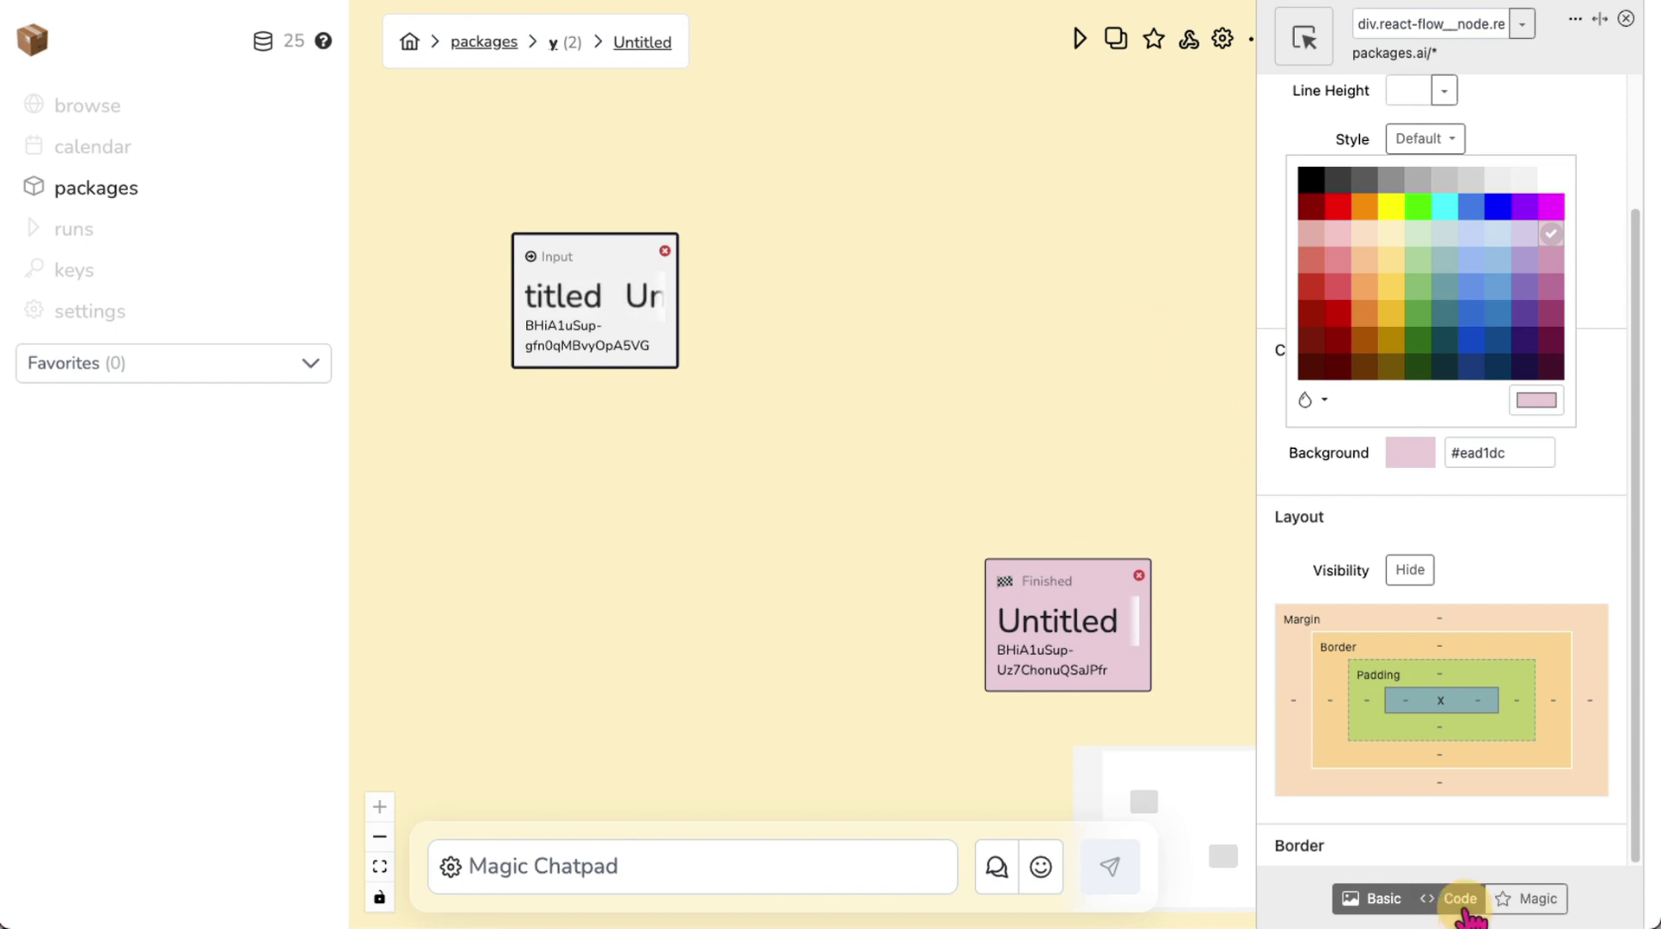
{"action": "left_click", "coordinate": [1462, 902]}
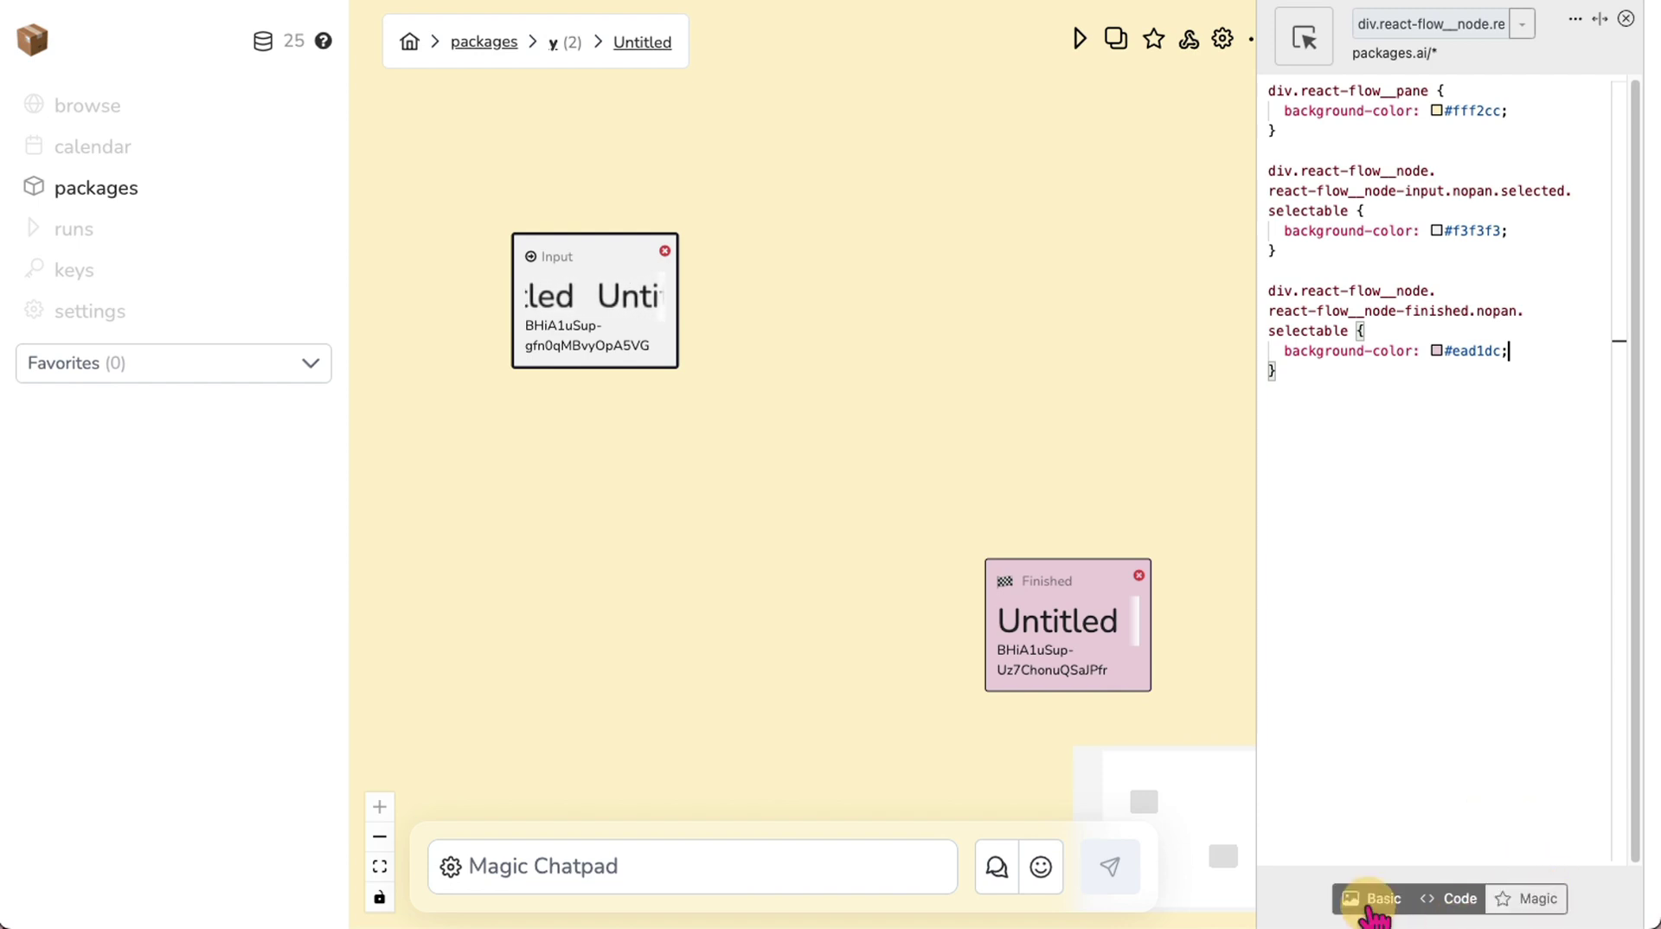
- Return to the basic styling controls and add a Package node to the canvas
{"action": "left_click", "coordinate": [1373, 905]}
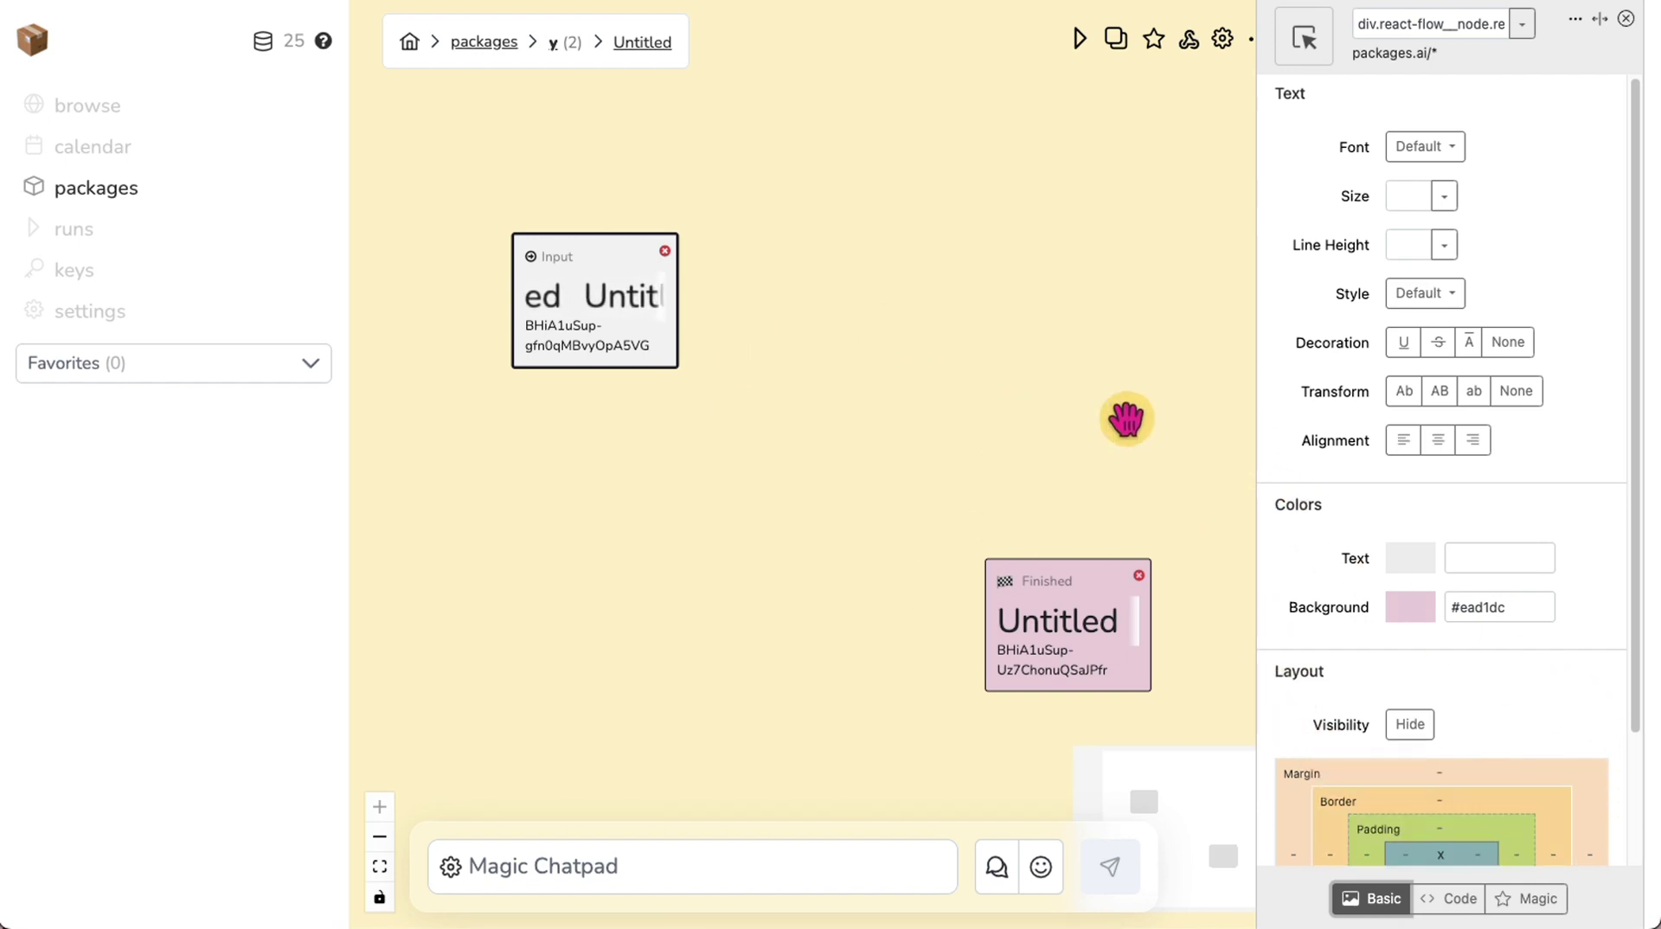
{"action": "left_click", "coordinate": [1121, 420]}
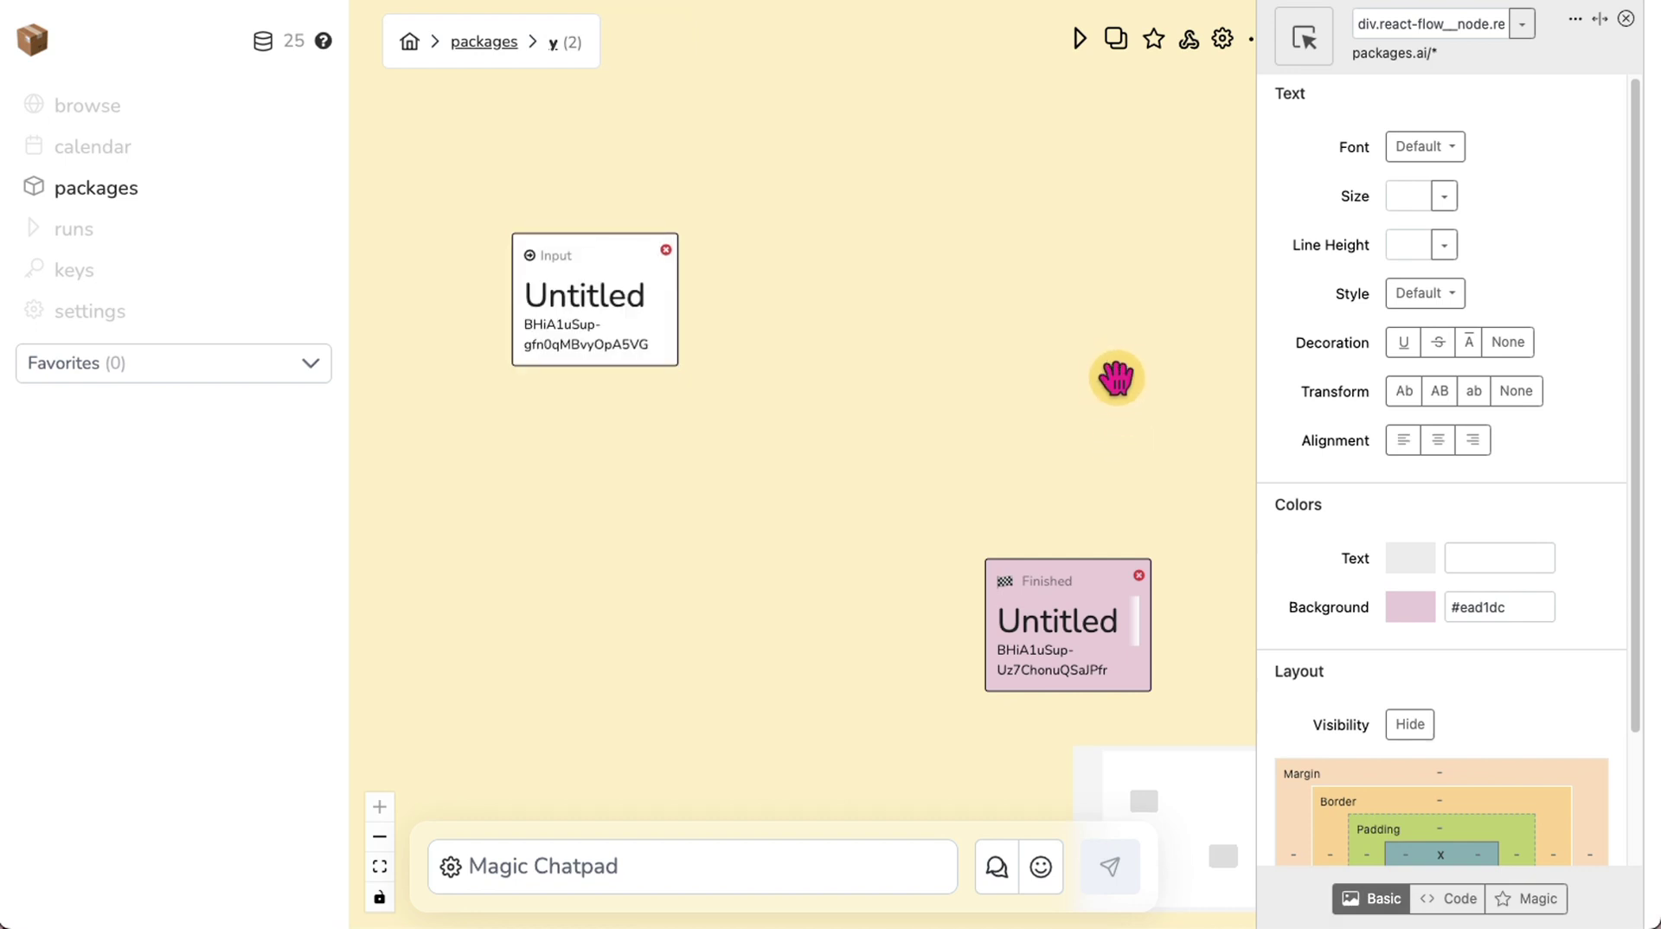
{"action": "scroll", "coordinate": [1471, 813], "scroll_direction": "down", "scroll_amount": 2}
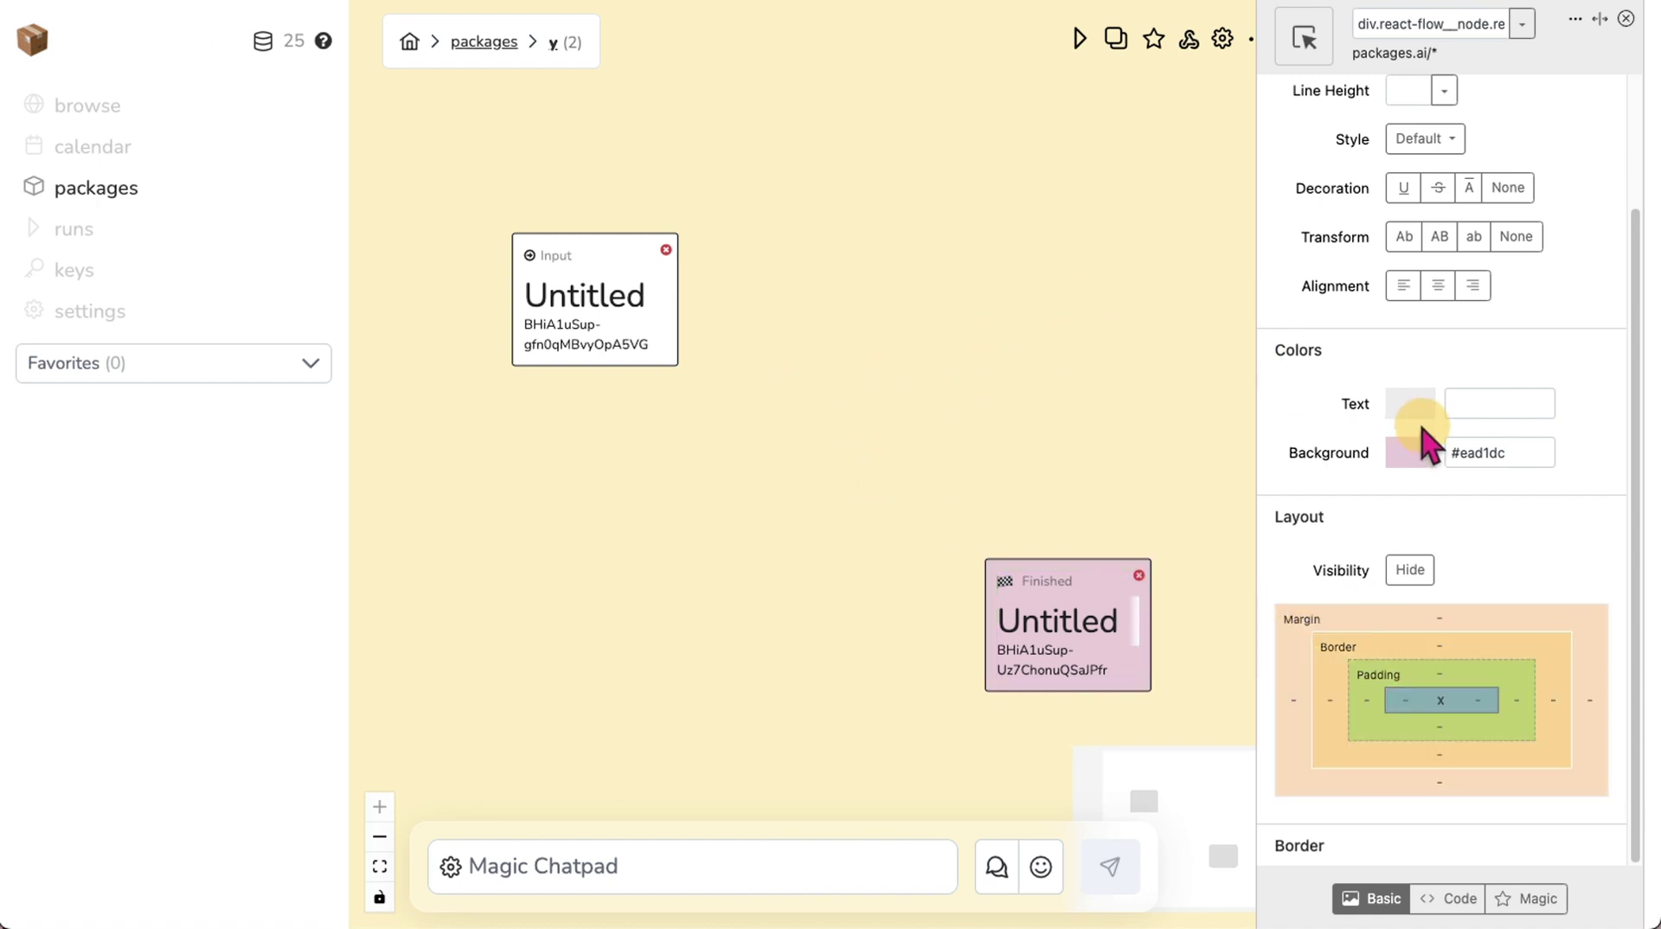
{"action": "scroll", "coordinate": [1367, 229], "scroll_direction": "up", "scroll_amount": 3}
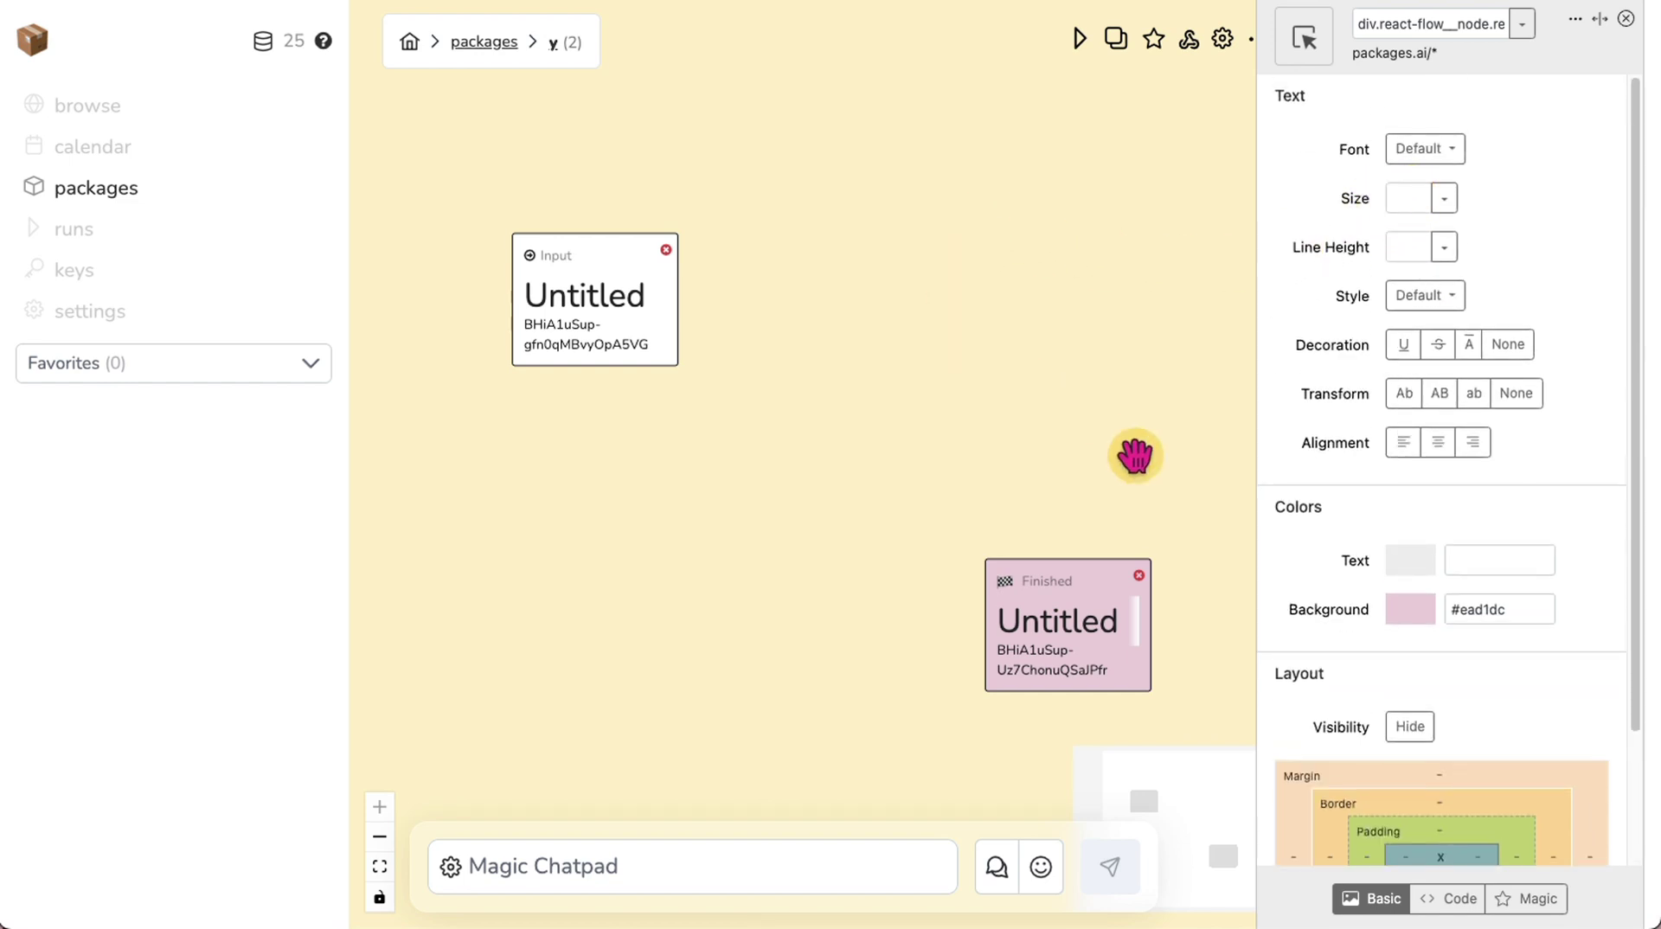
{"action": "right_click", "coordinate": [849, 194]}
{"action": "left_click", "coordinate": [967, 337]}
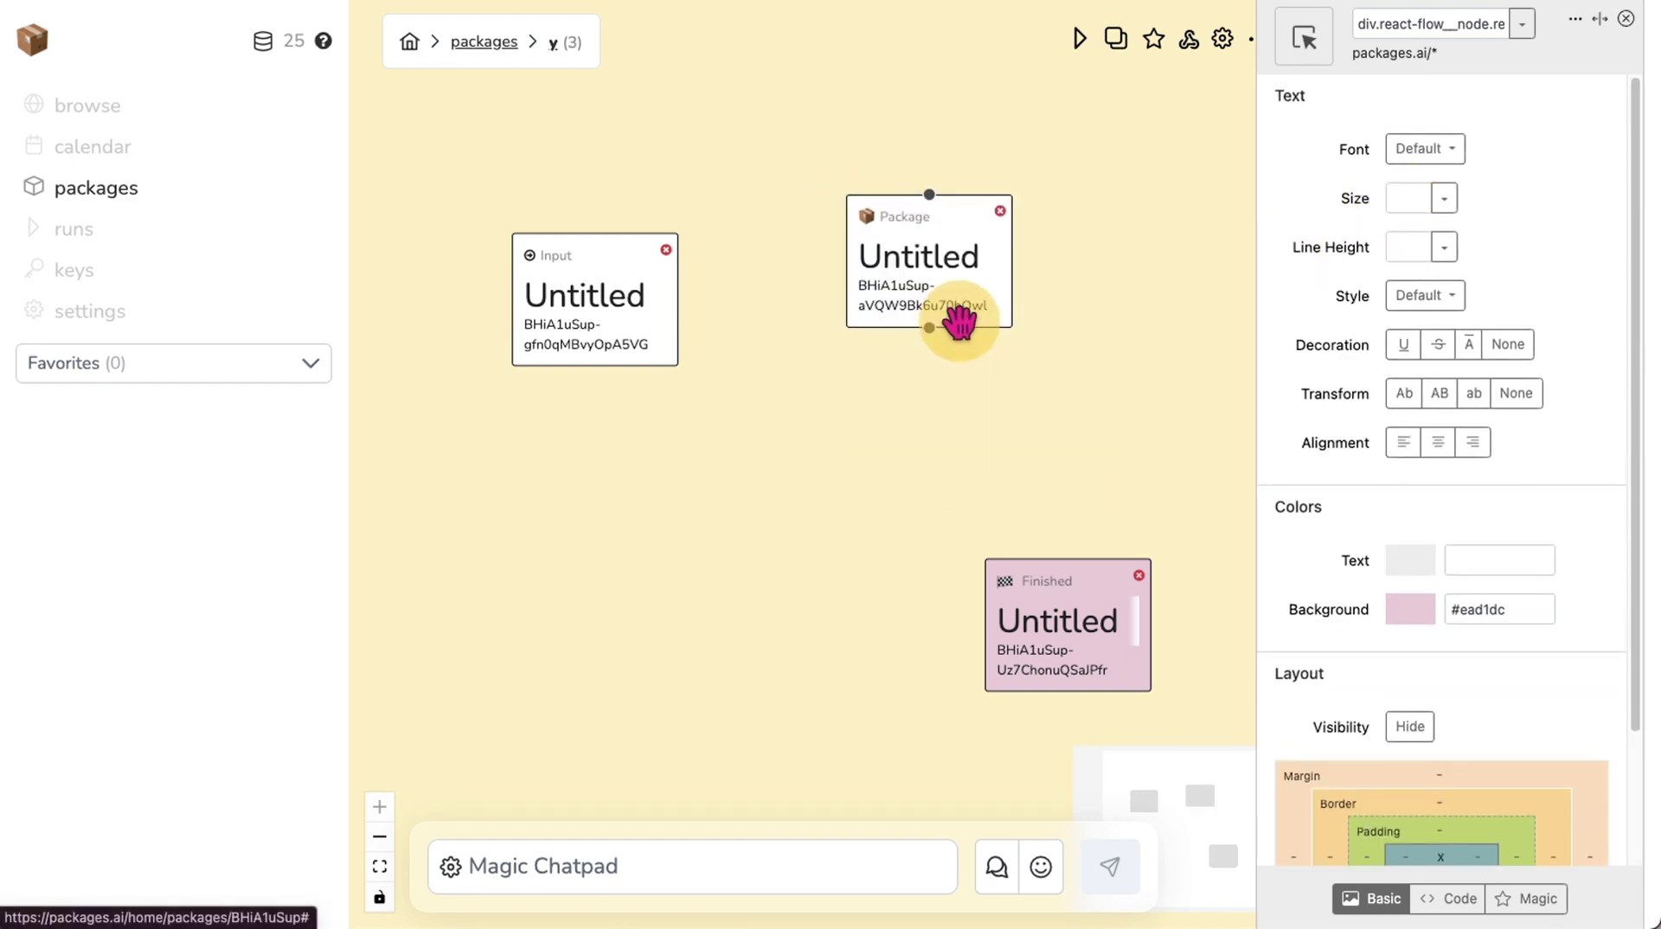
- Place the Package node between the Input and Finished nodes, moving the Input node further up and left, and deselect all nodes
{"action": "left_click_drag", "start_coordinate": [953, 259], "coordinate": [857, 415]}
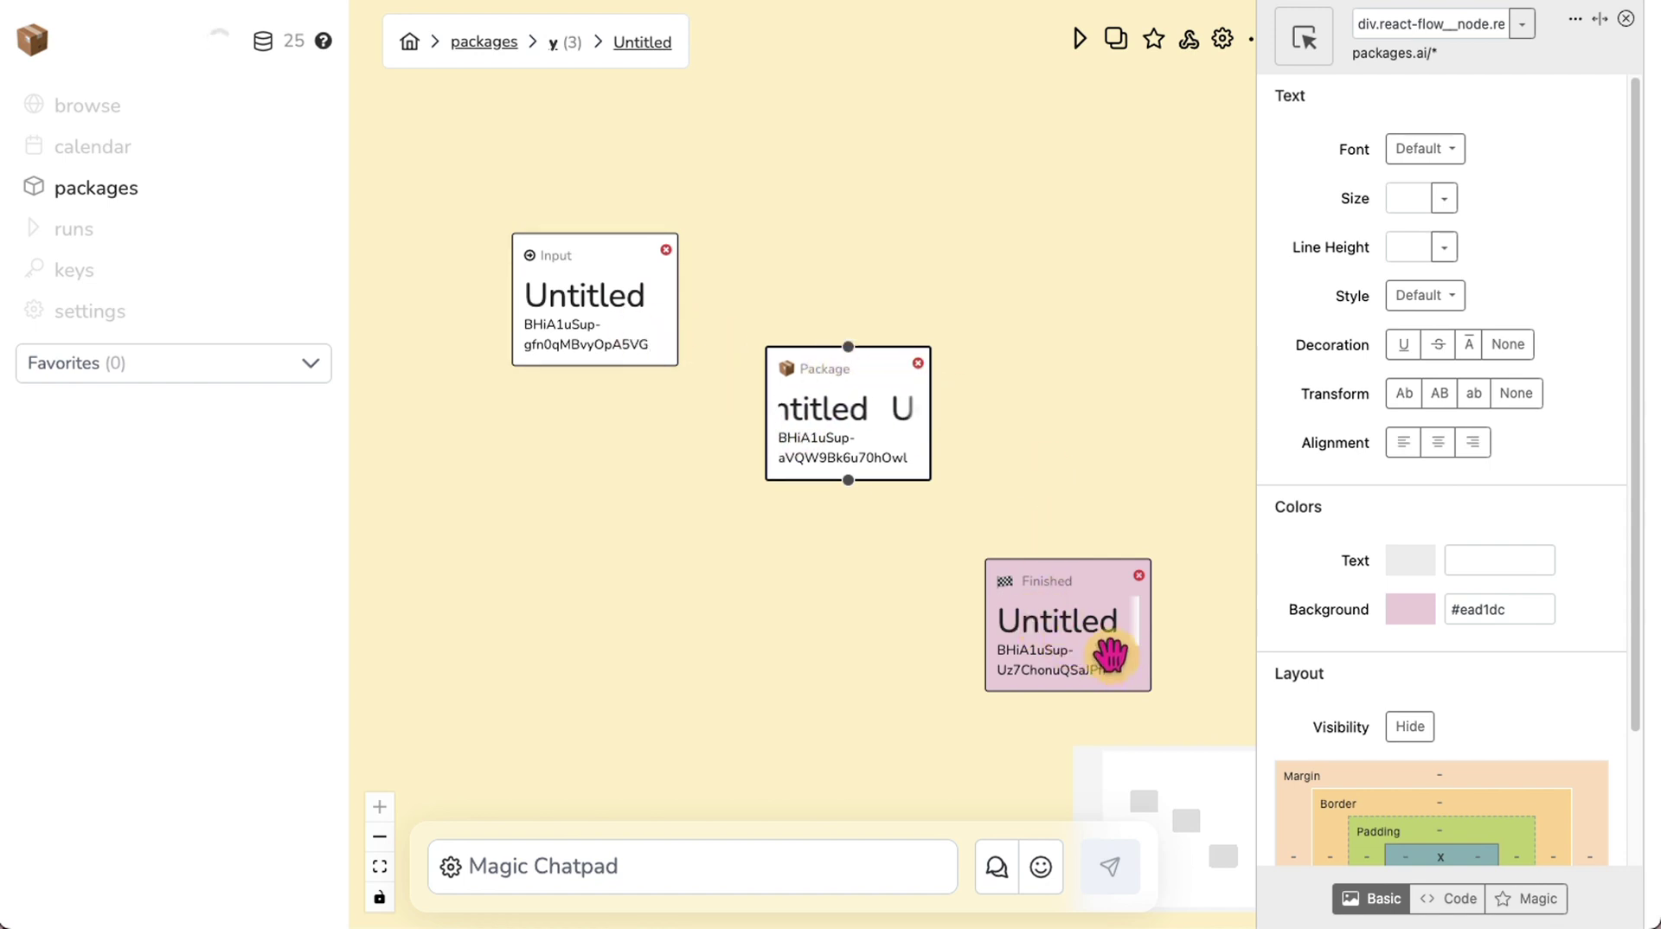
{"action": "left_click_drag", "start_coordinate": [601, 288], "coordinate": [533, 175]}
{"action": "left_click_drag", "start_coordinate": [1041, 603], "coordinate": [1041, 602]}
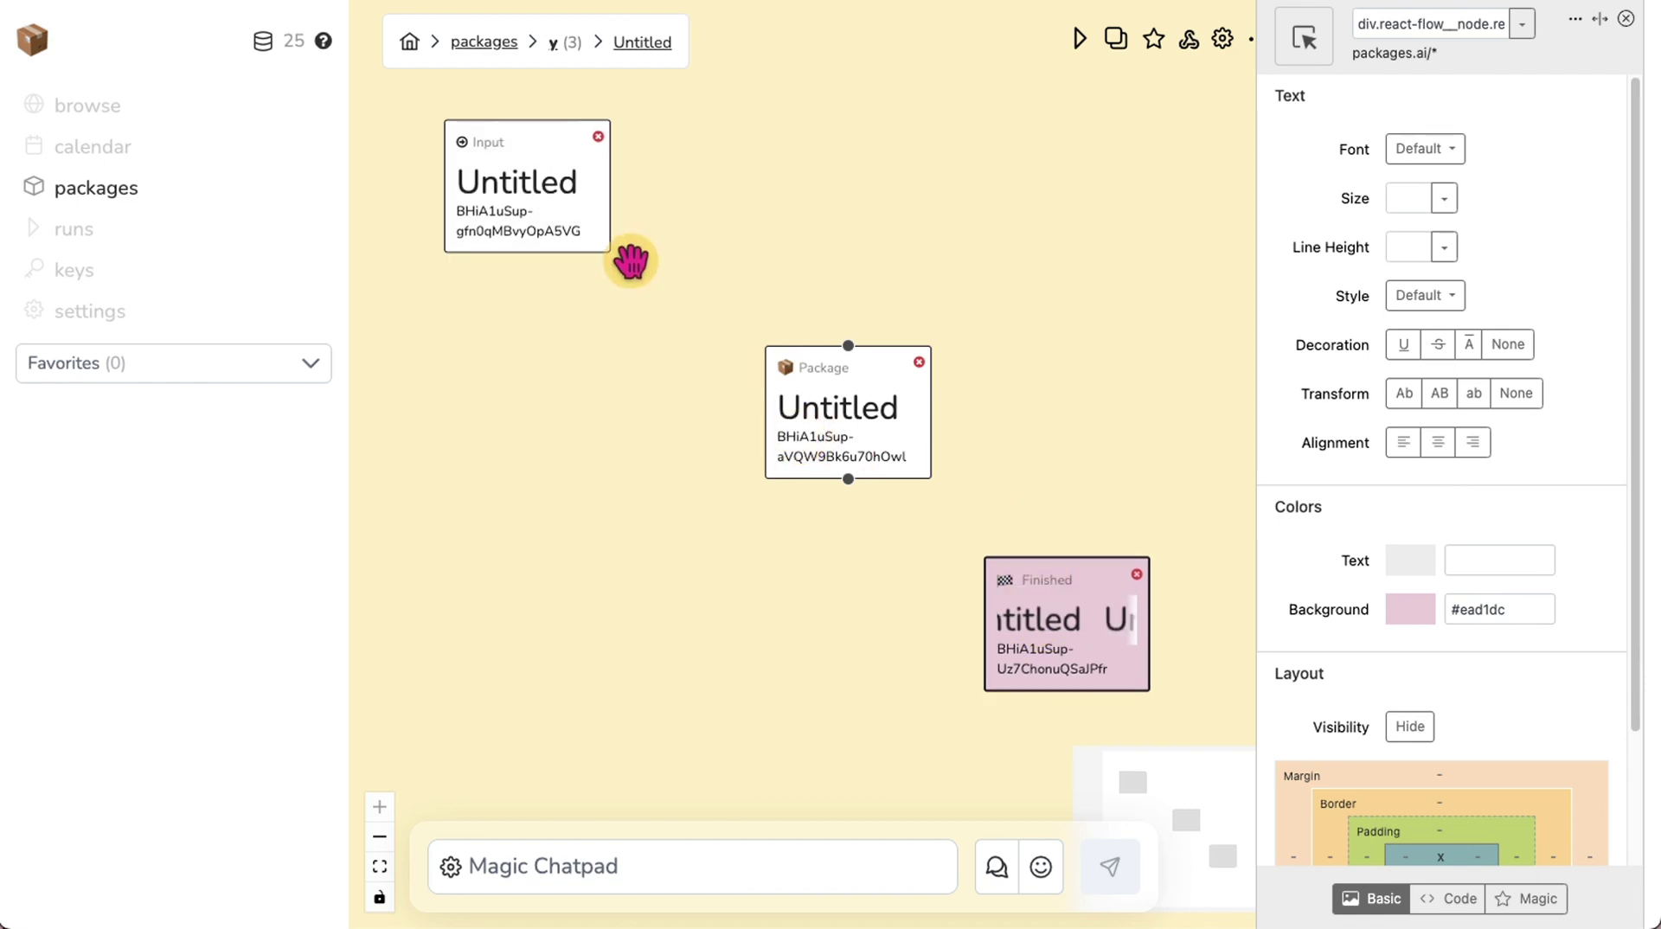
{"action": "left_click", "coordinate": [668, 333]}
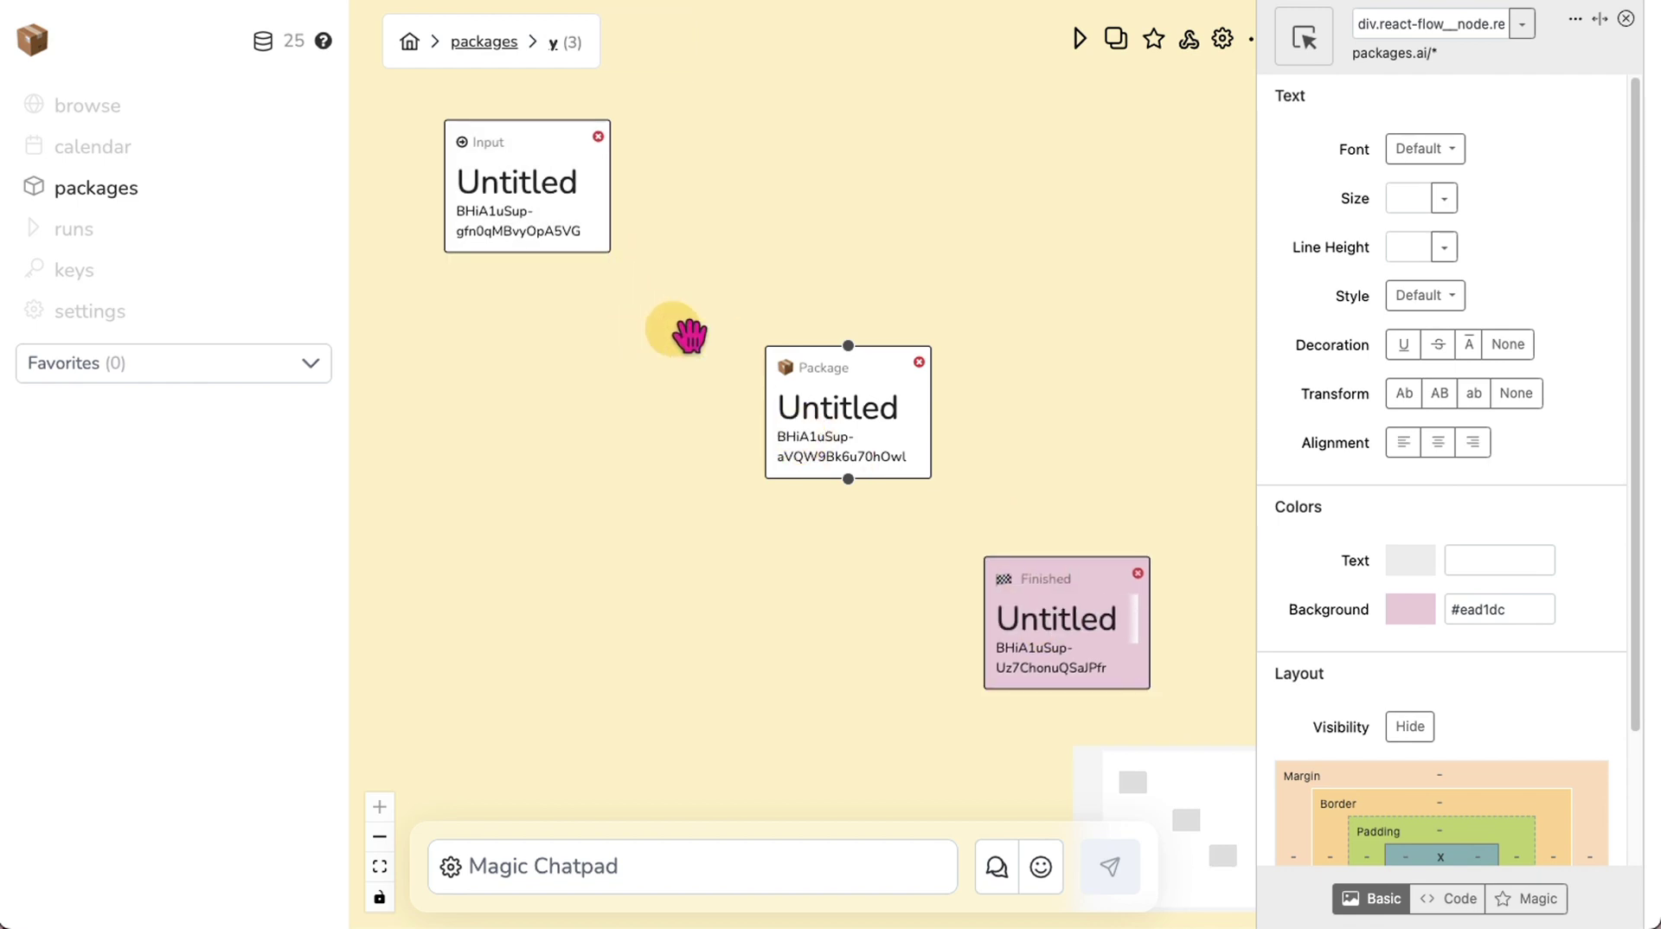
- Select and deselect the Input node repeatedly to check its background in both states
{"action": "left_click", "coordinate": [556, 212]}
{"action": "left_click", "coordinate": [690, 187]}
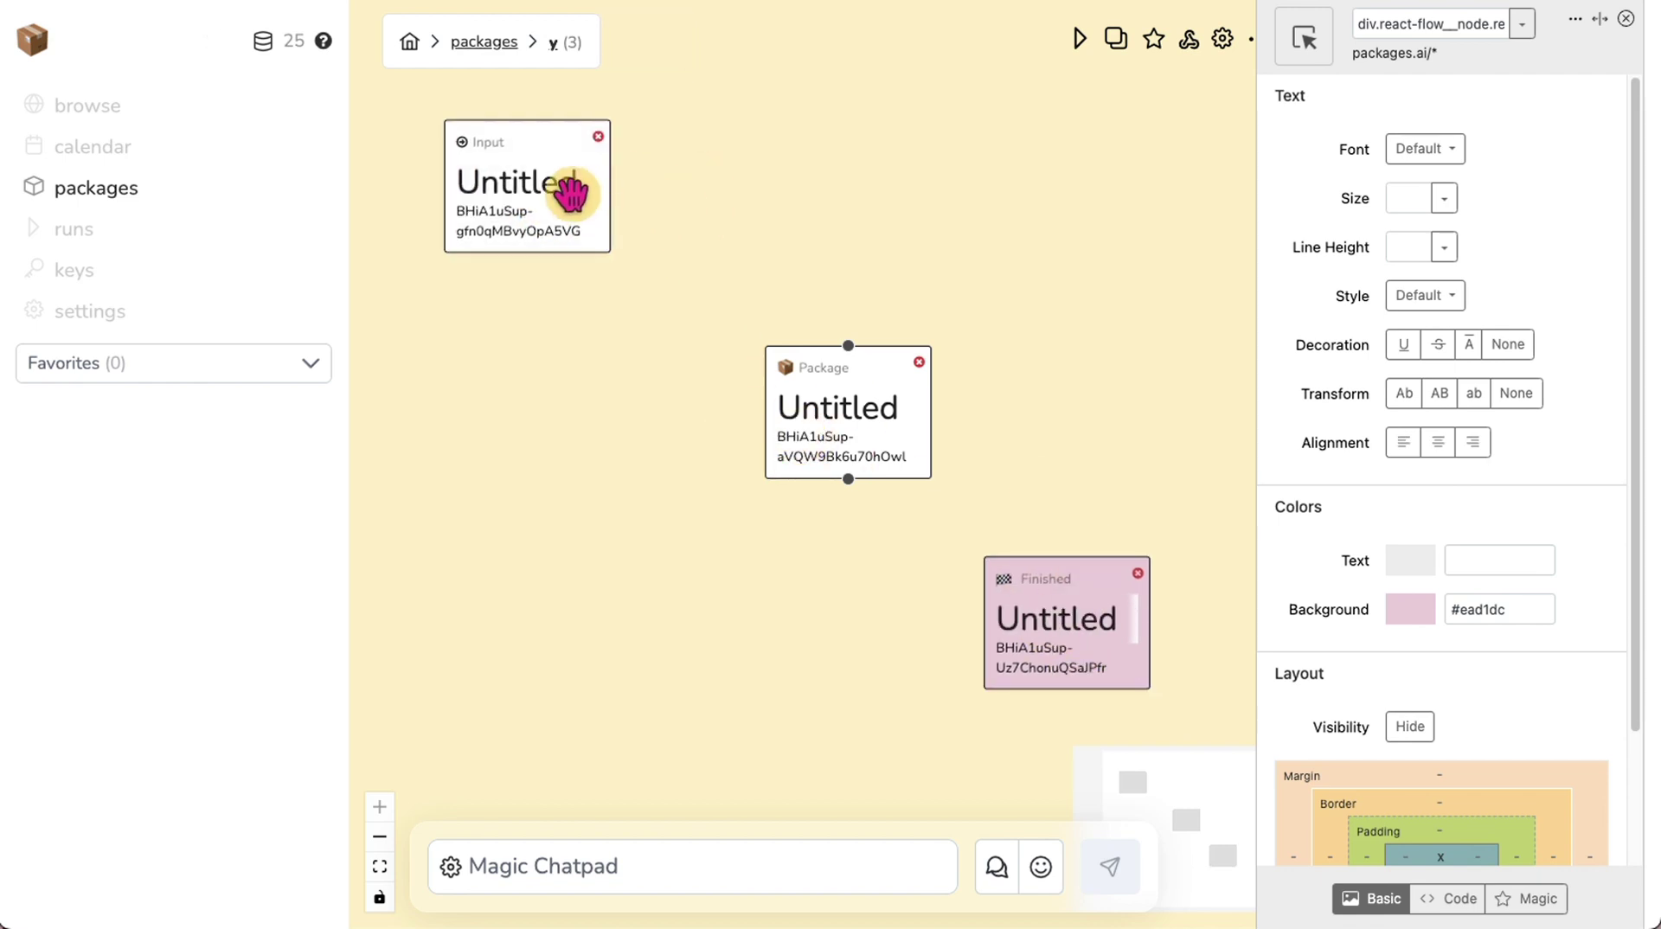
{"action": "left_click", "coordinate": [560, 188]}
{"action": "left_click", "coordinate": [697, 185]}
- Select the Package node, target its selected-state container for styling, and set its background colour to light blue #c9daf8
{"action": "left_click", "coordinate": [838, 398]}
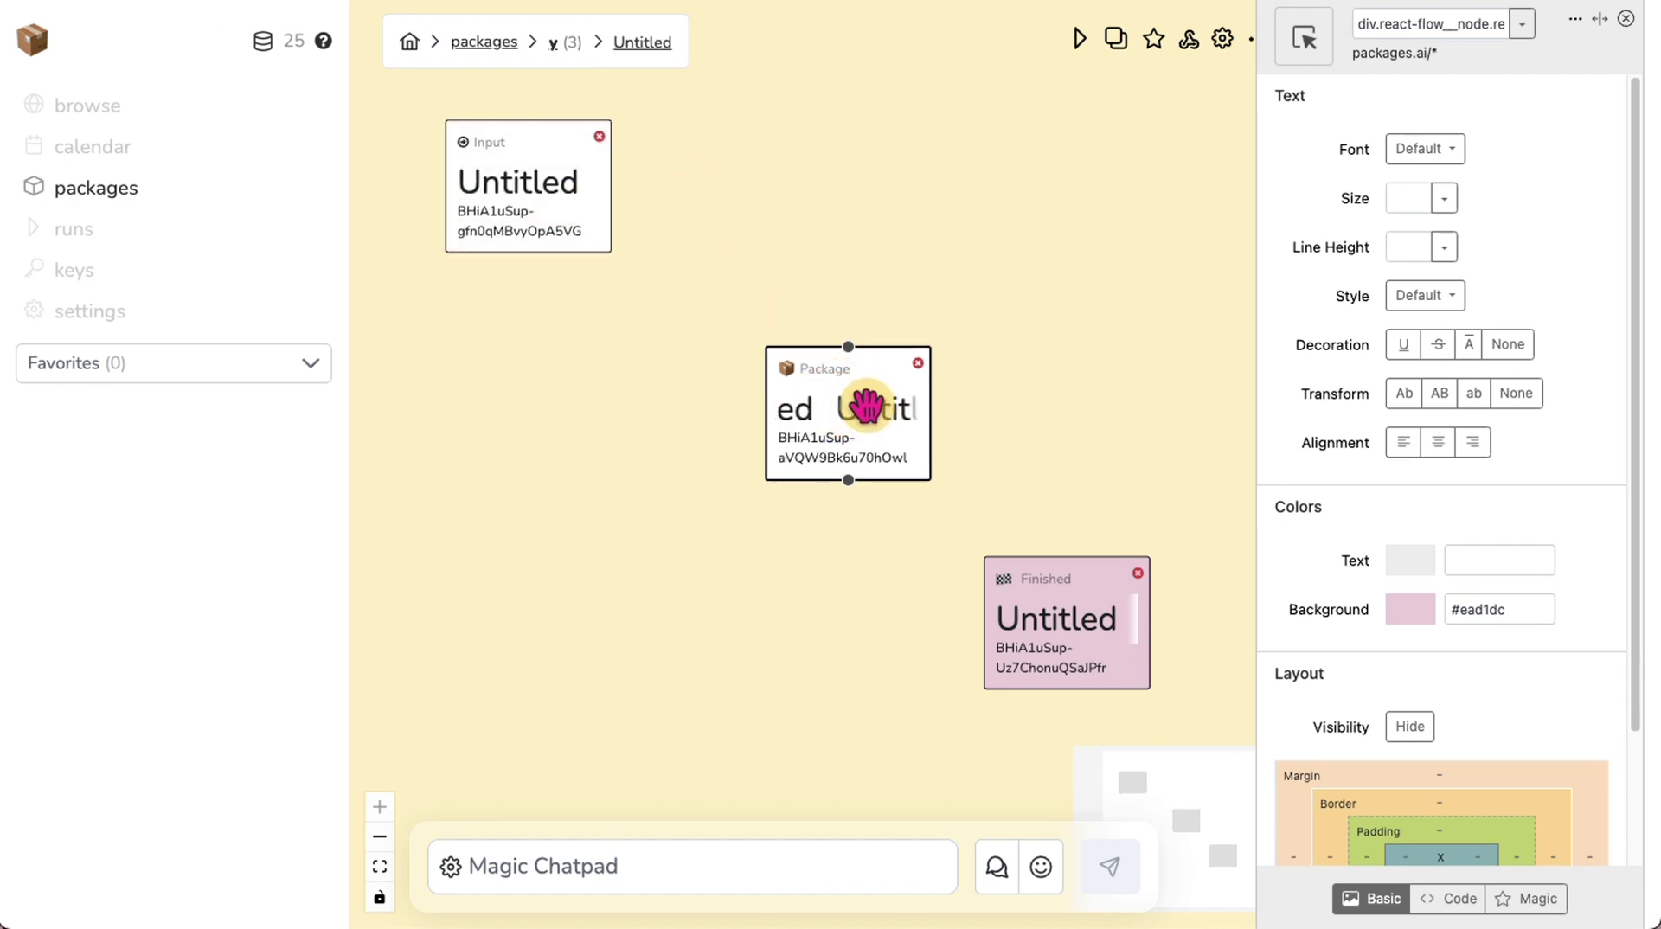
{"action": "left_click", "coordinate": [1302, 39]}
{"action": "left_click", "coordinate": [888, 370]}
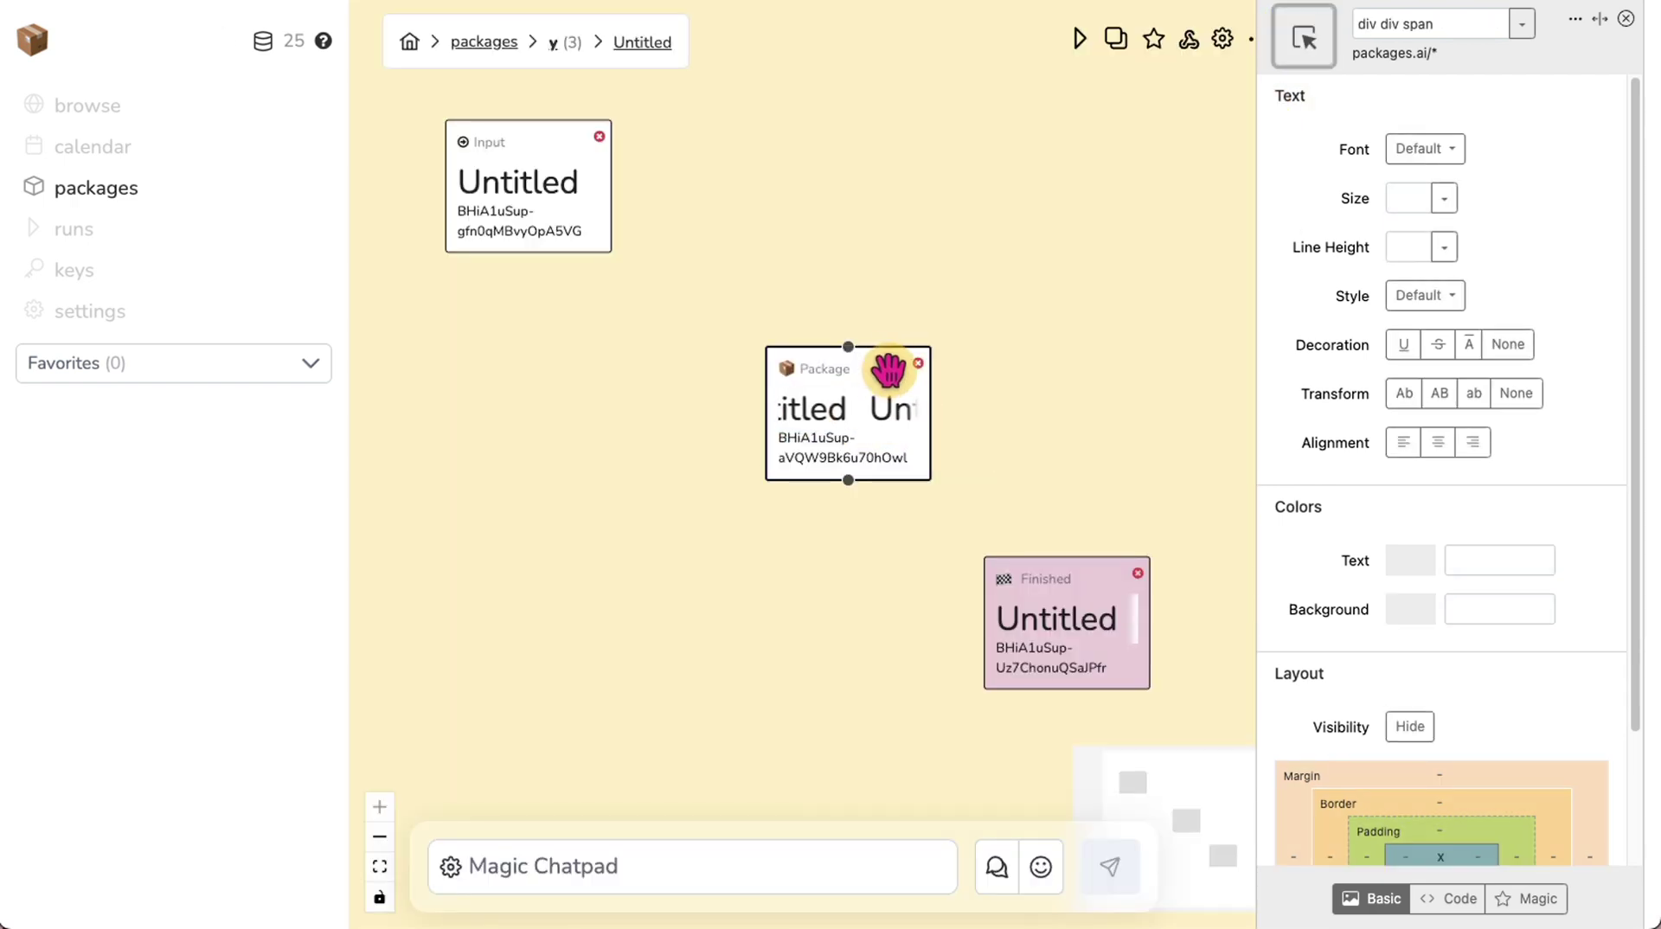
{"action": "left_click", "coordinate": [1302, 39]}
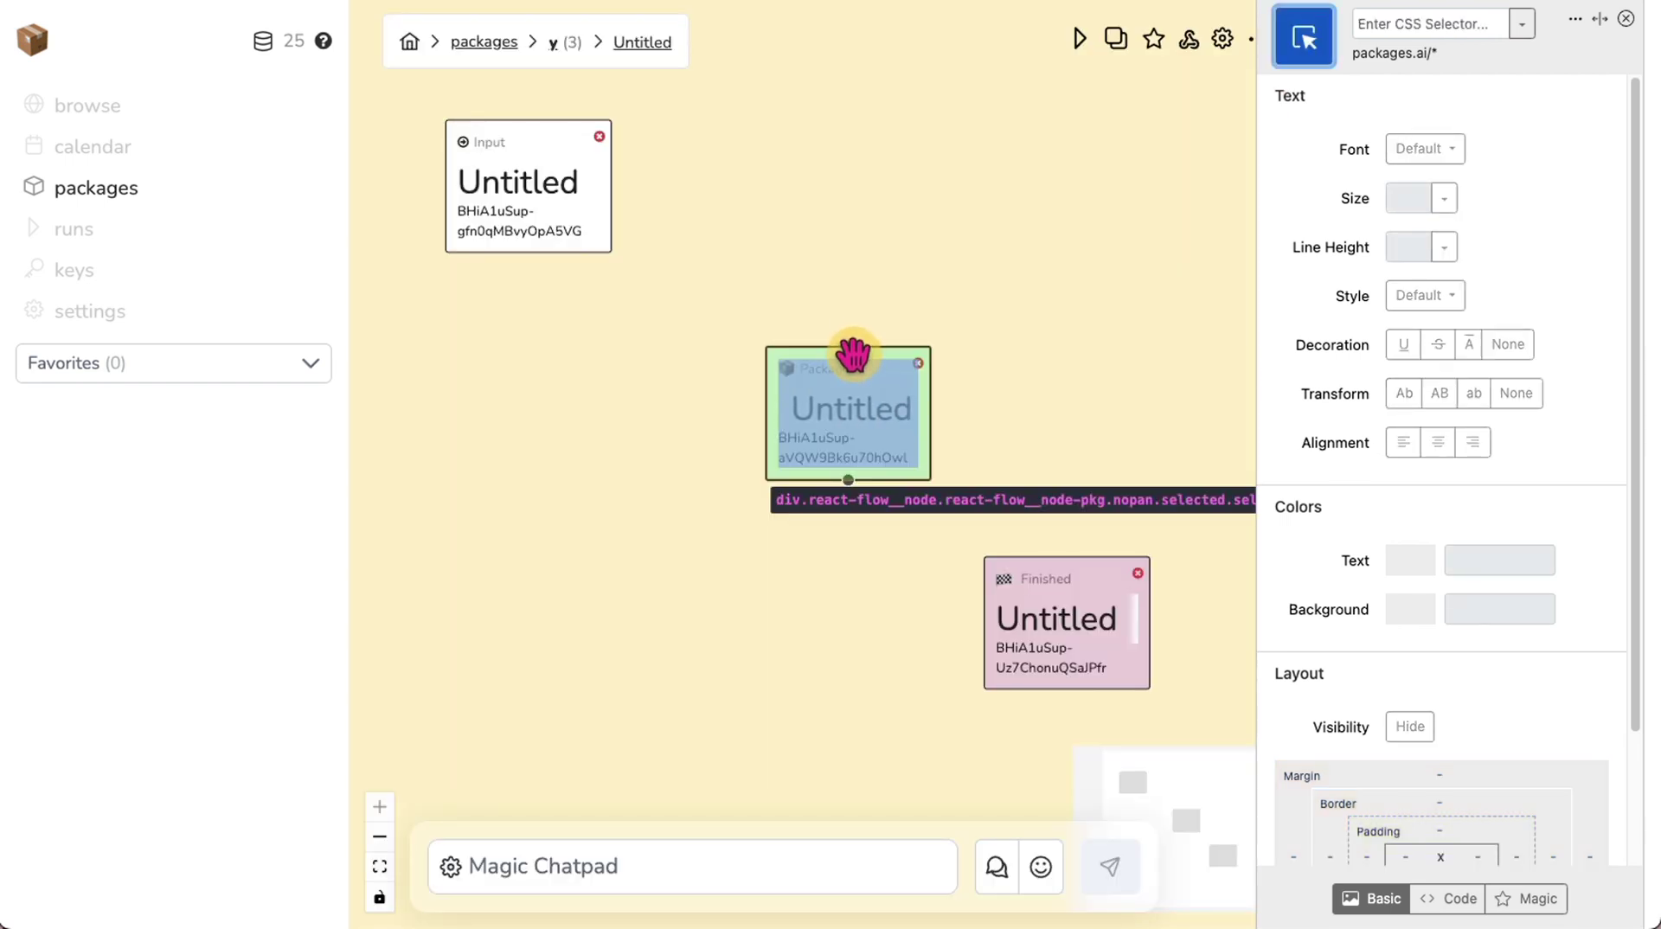
{"action": "left_click", "coordinate": [852, 355]}
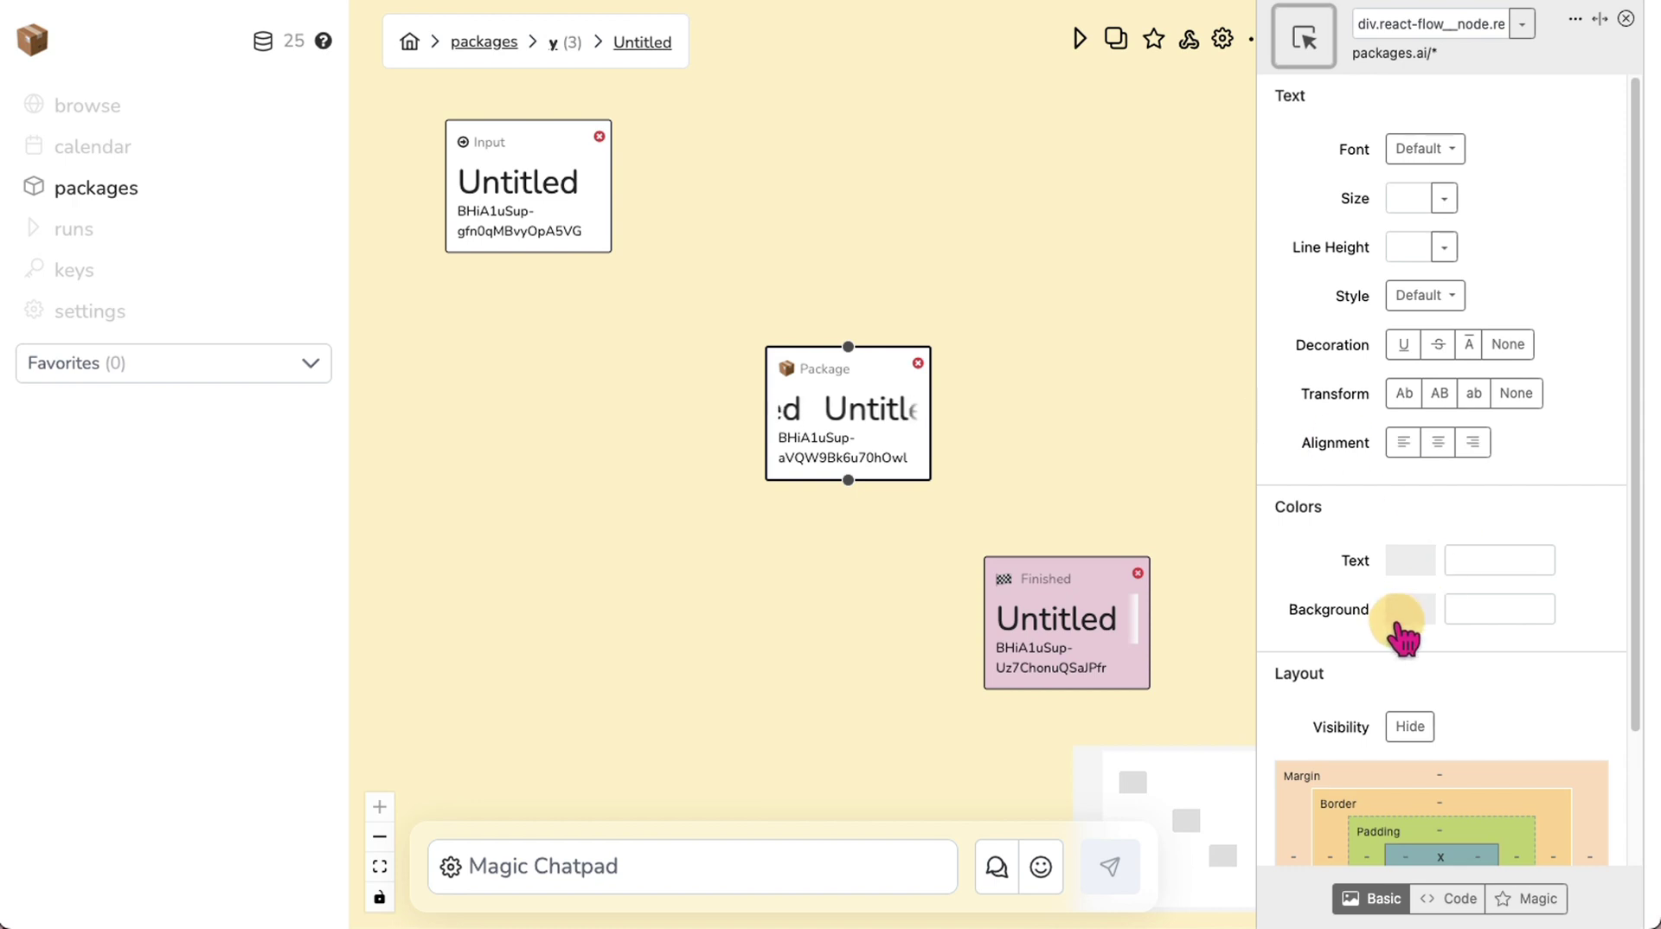
{"action": "left_click", "coordinate": [1408, 610]}
{"action": "left_click", "coordinate": [1471, 470]}
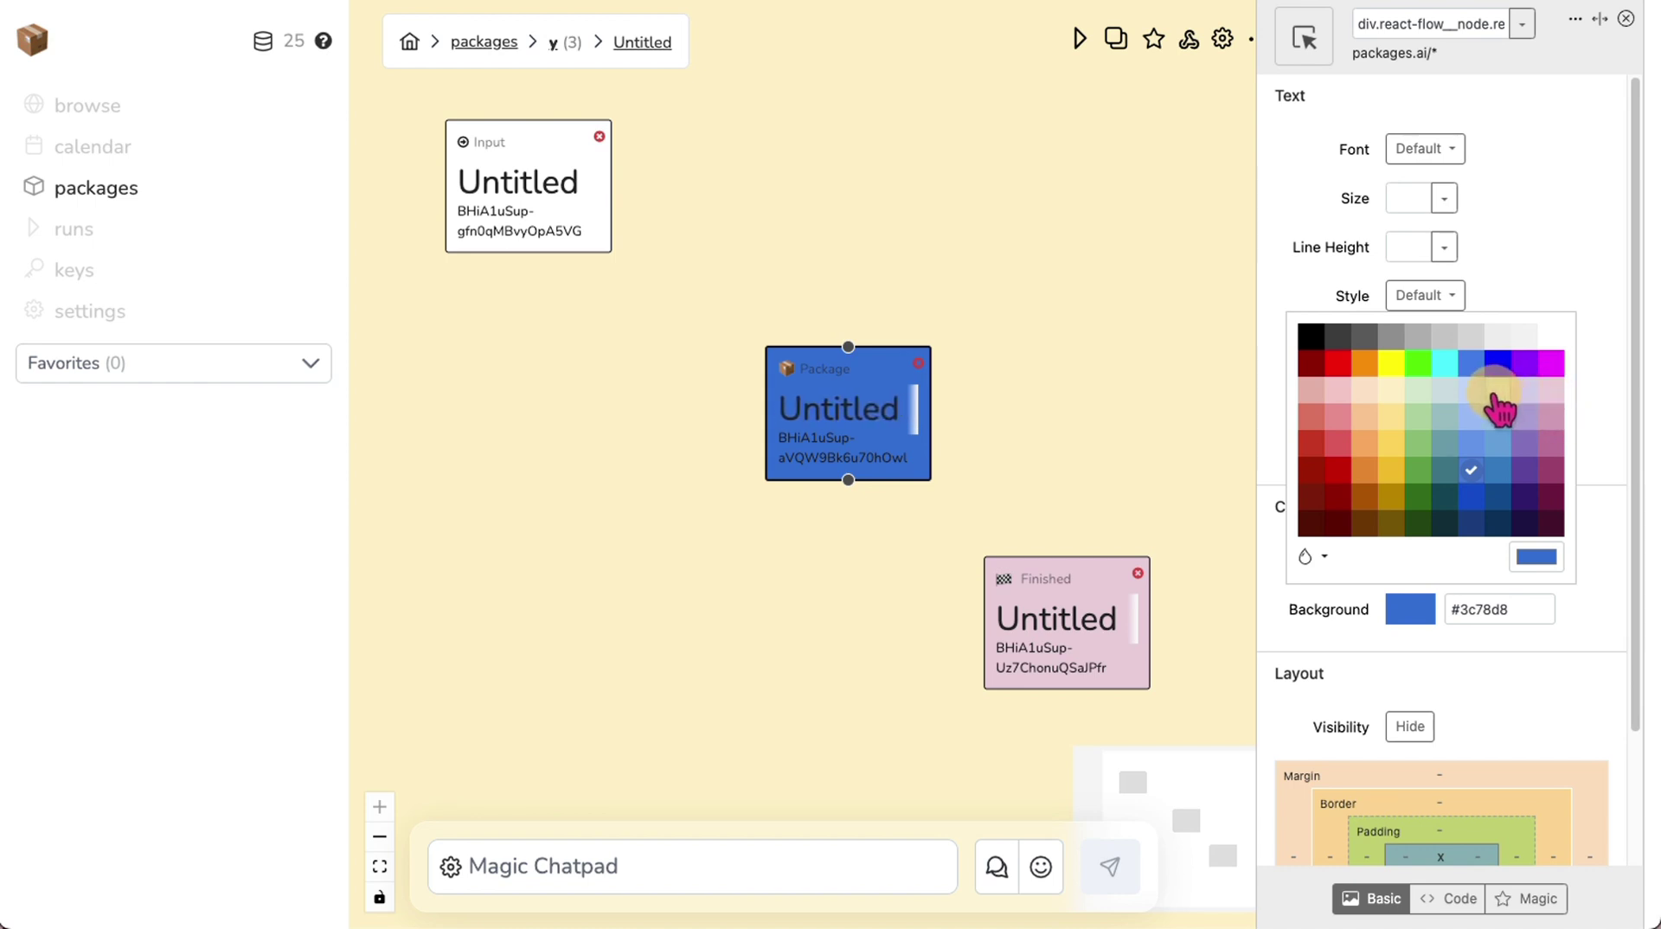
{"action": "left_click", "coordinate": [1473, 393]}
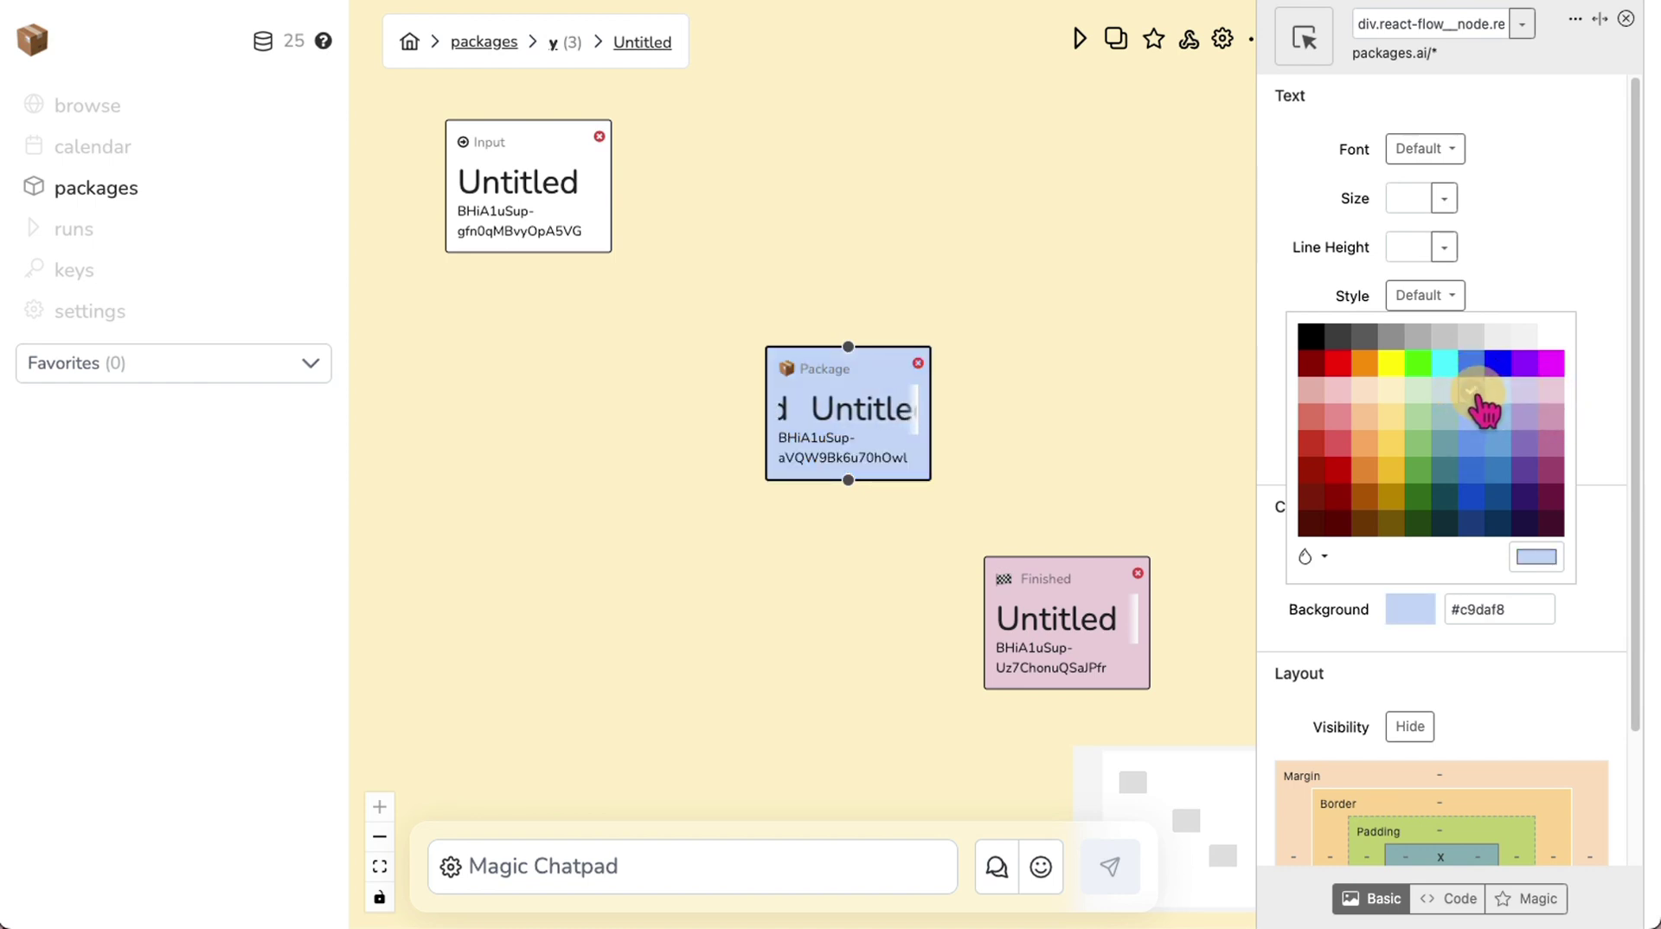
- Add a second Package node above the Finished node and select it
{"action": "right_click", "coordinate": [994, 222]}
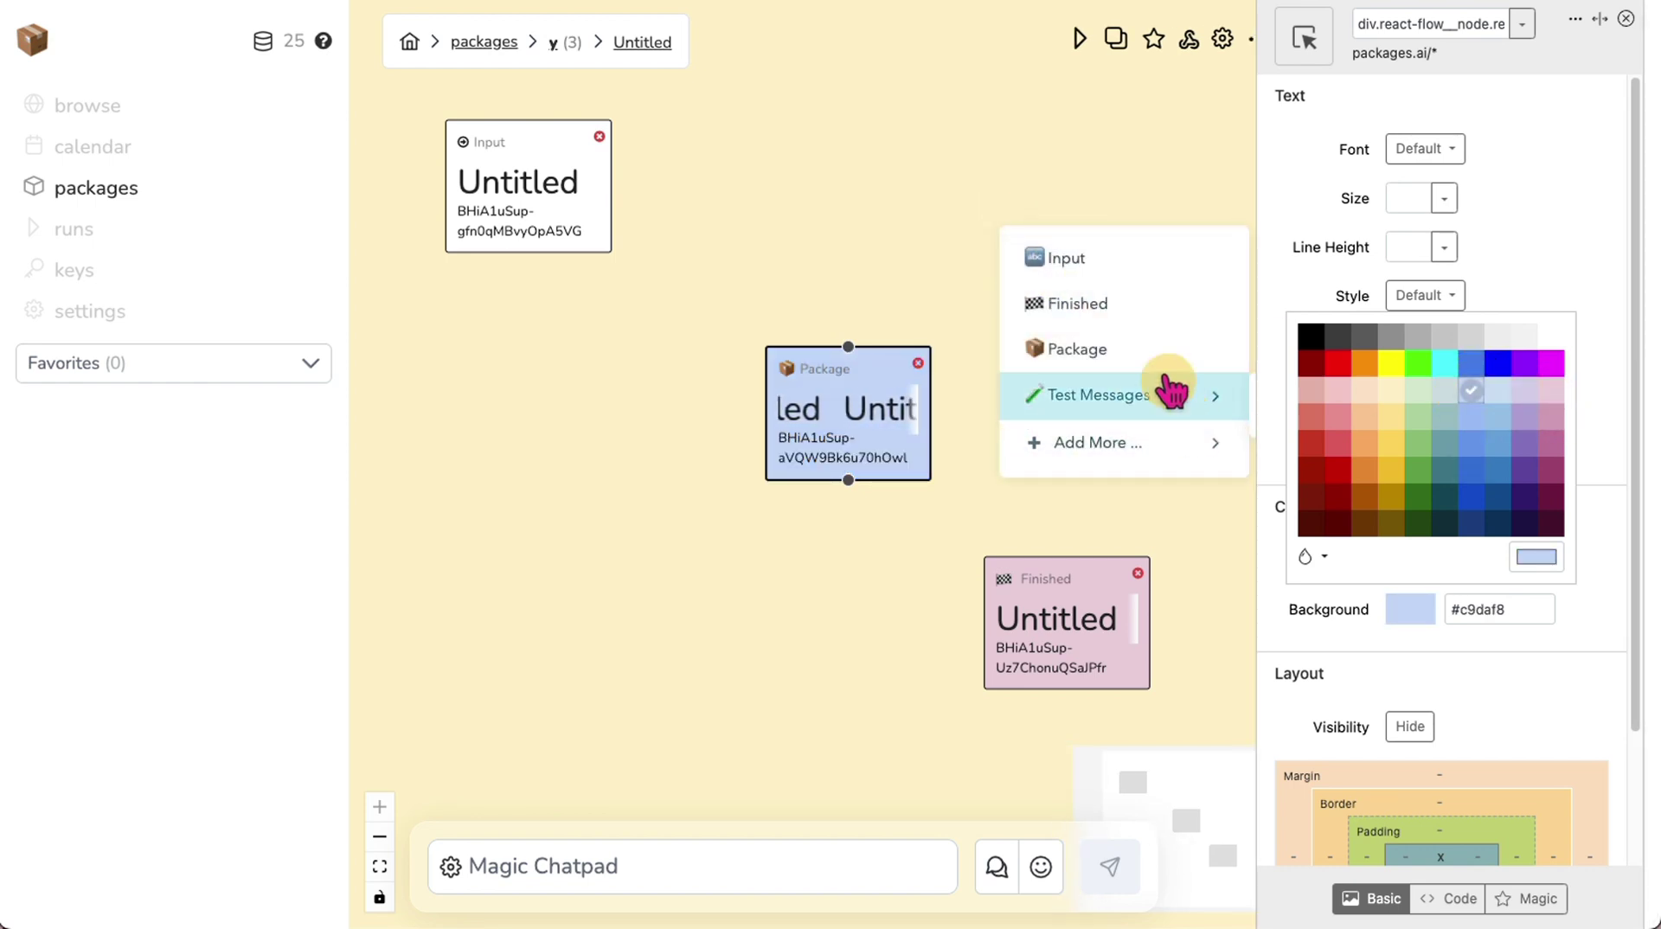
{"action": "left_click", "coordinate": [1142, 346]}
{"action": "left_click", "coordinate": [1105, 335]}
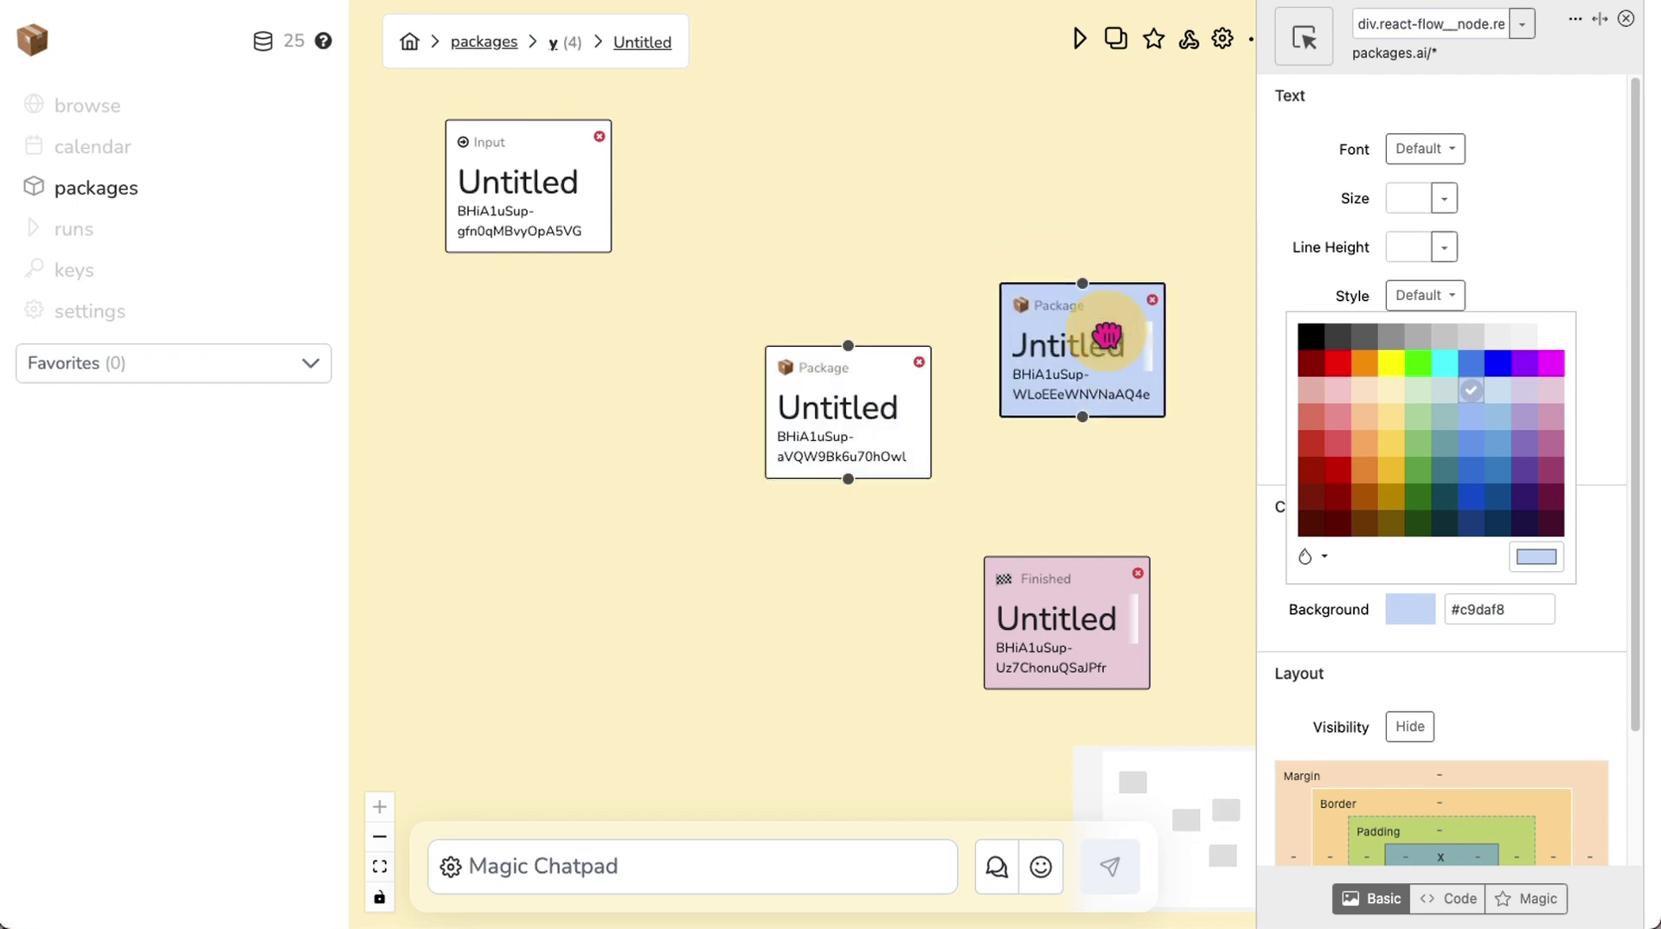
- Select the Input, Package and Finished nodes in turn to compare their backgrounds when selected and unselected
{"action": "left_click_drag", "start_coordinate": [913, 389], "coordinate": [918, 388]}
{"action": "left_click", "coordinate": [1097, 344]}
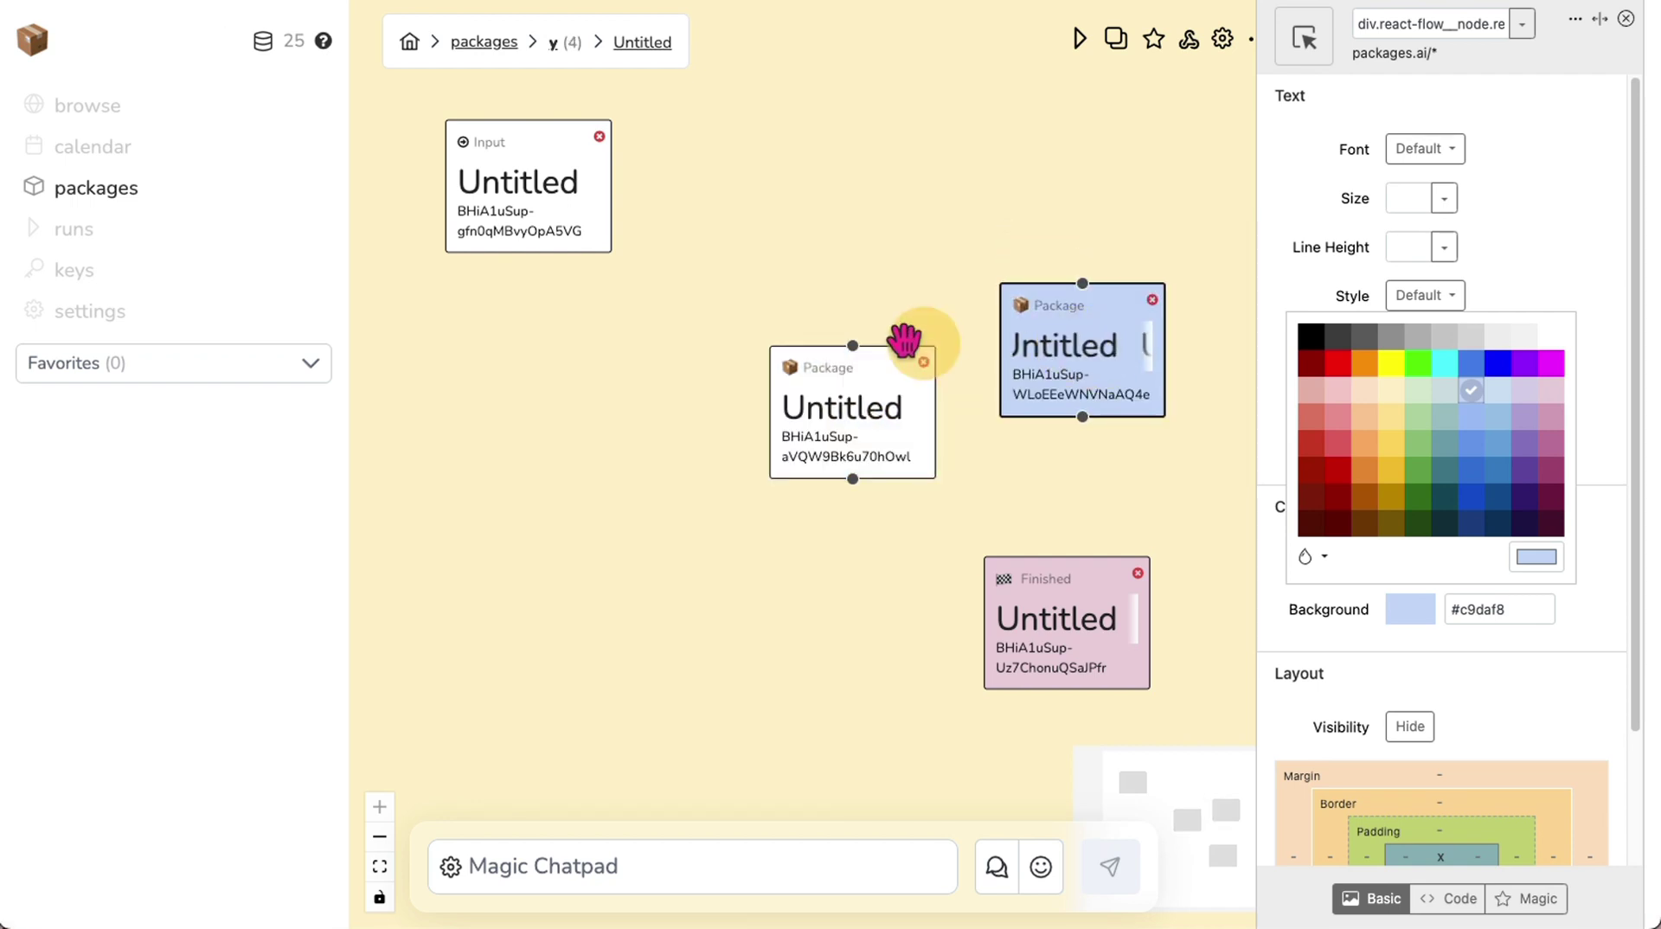
{"action": "left_click", "coordinate": [532, 184]}
{"action": "left_click", "coordinate": [890, 372]}
{"action": "left_click", "coordinate": [1056, 354]}
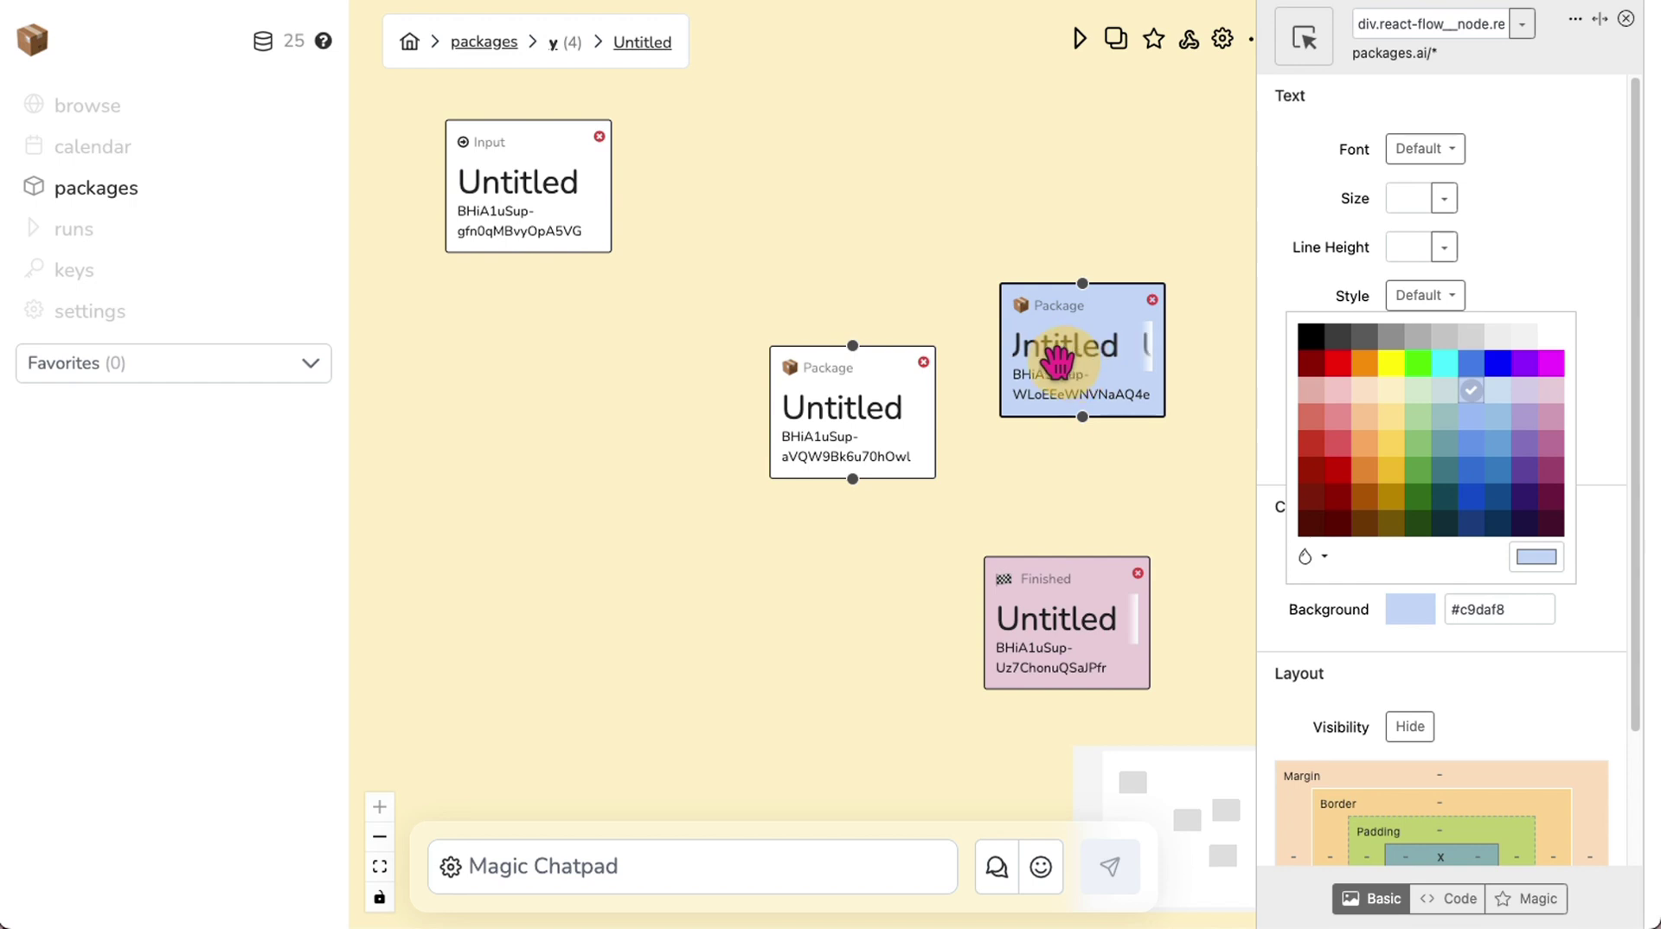
{"action": "left_click", "coordinate": [521, 199]}
{"action": "left_click", "coordinate": [834, 393]}
{"action": "left_click", "coordinate": [1081, 359]}
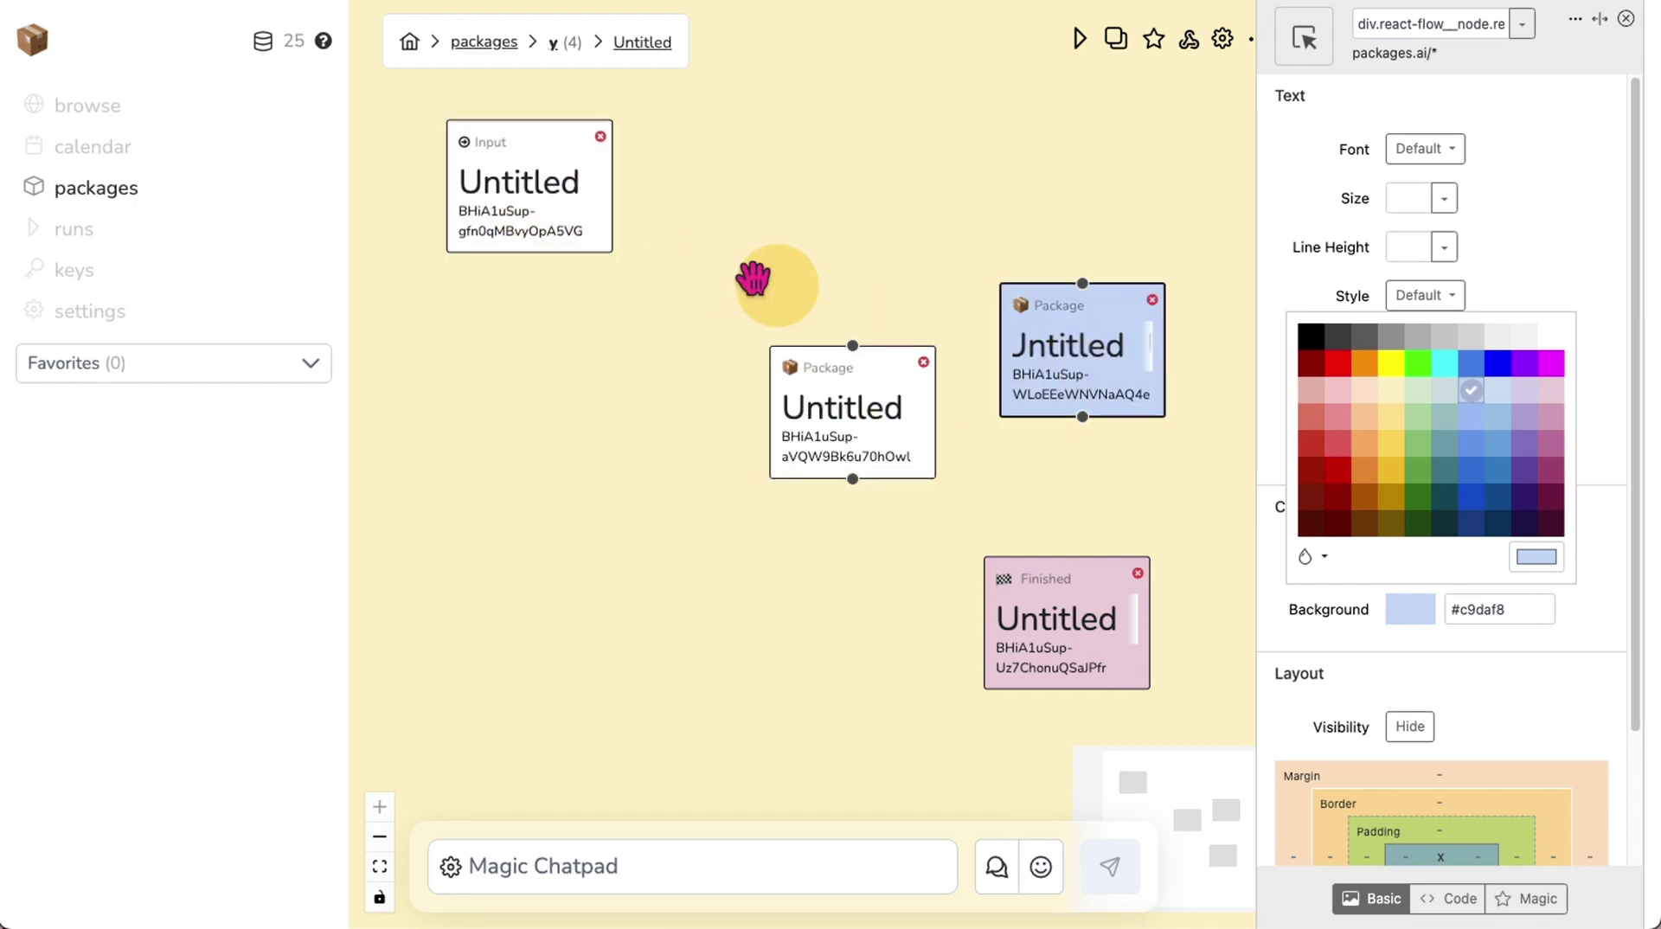
{"action": "left_click", "coordinate": [536, 208]}
{"action": "left_click", "coordinate": [852, 403]}
{"action": "left_click", "coordinate": [860, 659]}
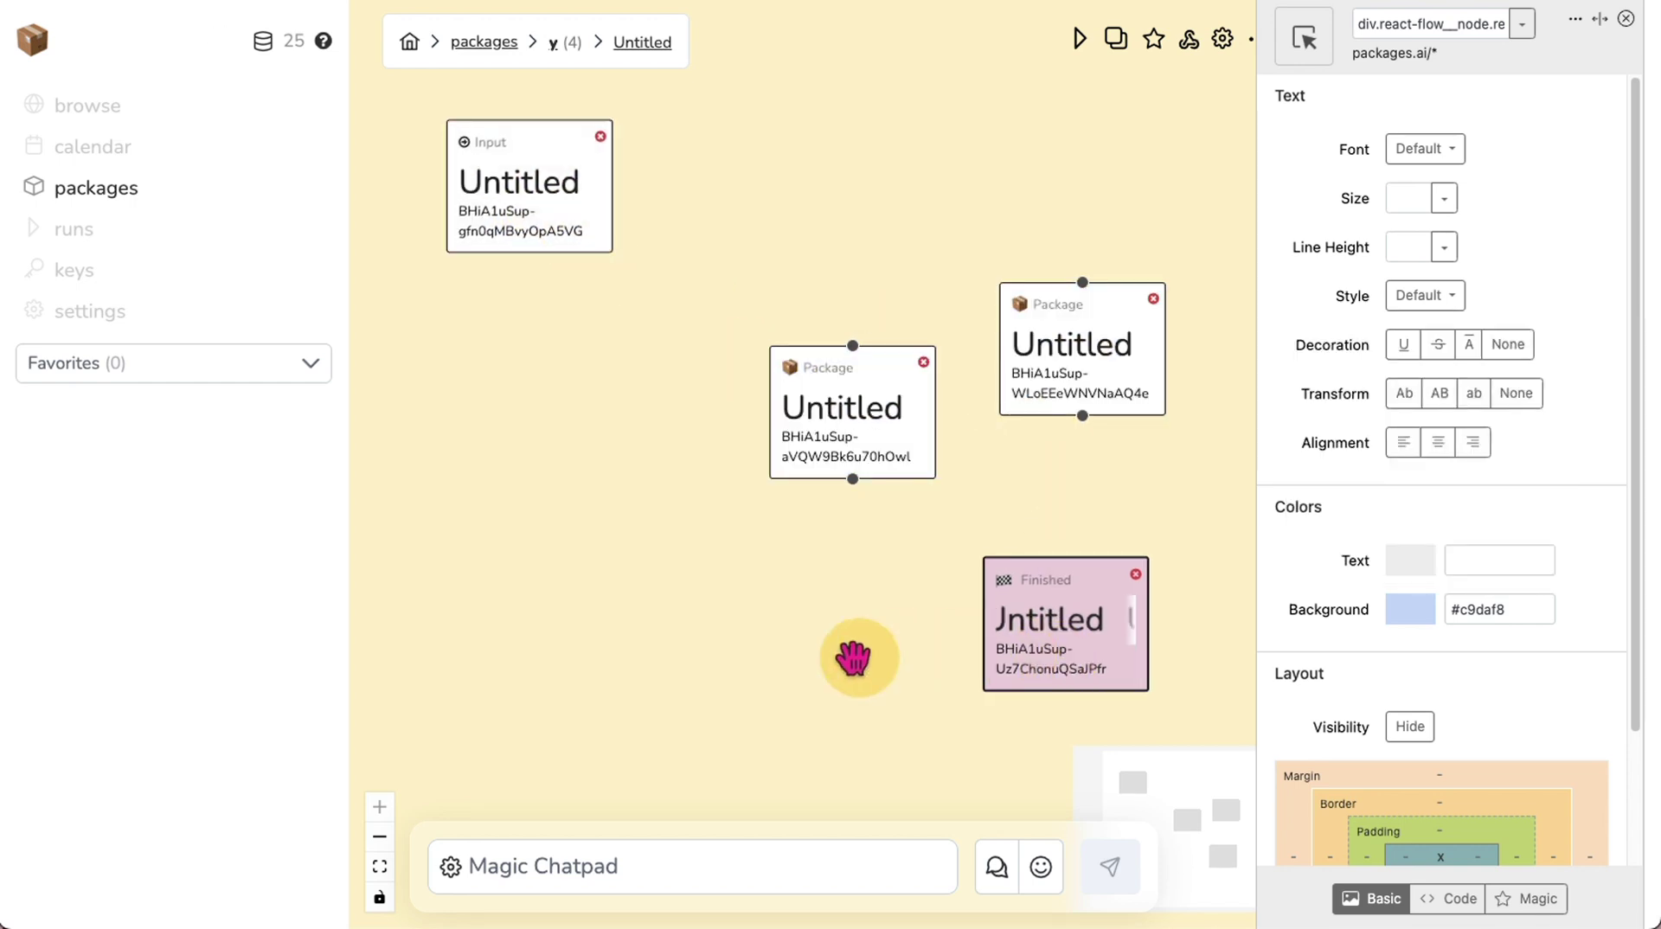
{"action": "left_click", "coordinate": [1033, 635]}
{"action": "left_click", "coordinate": [867, 645]}
{"action": "left_click", "coordinate": [1042, 608]}
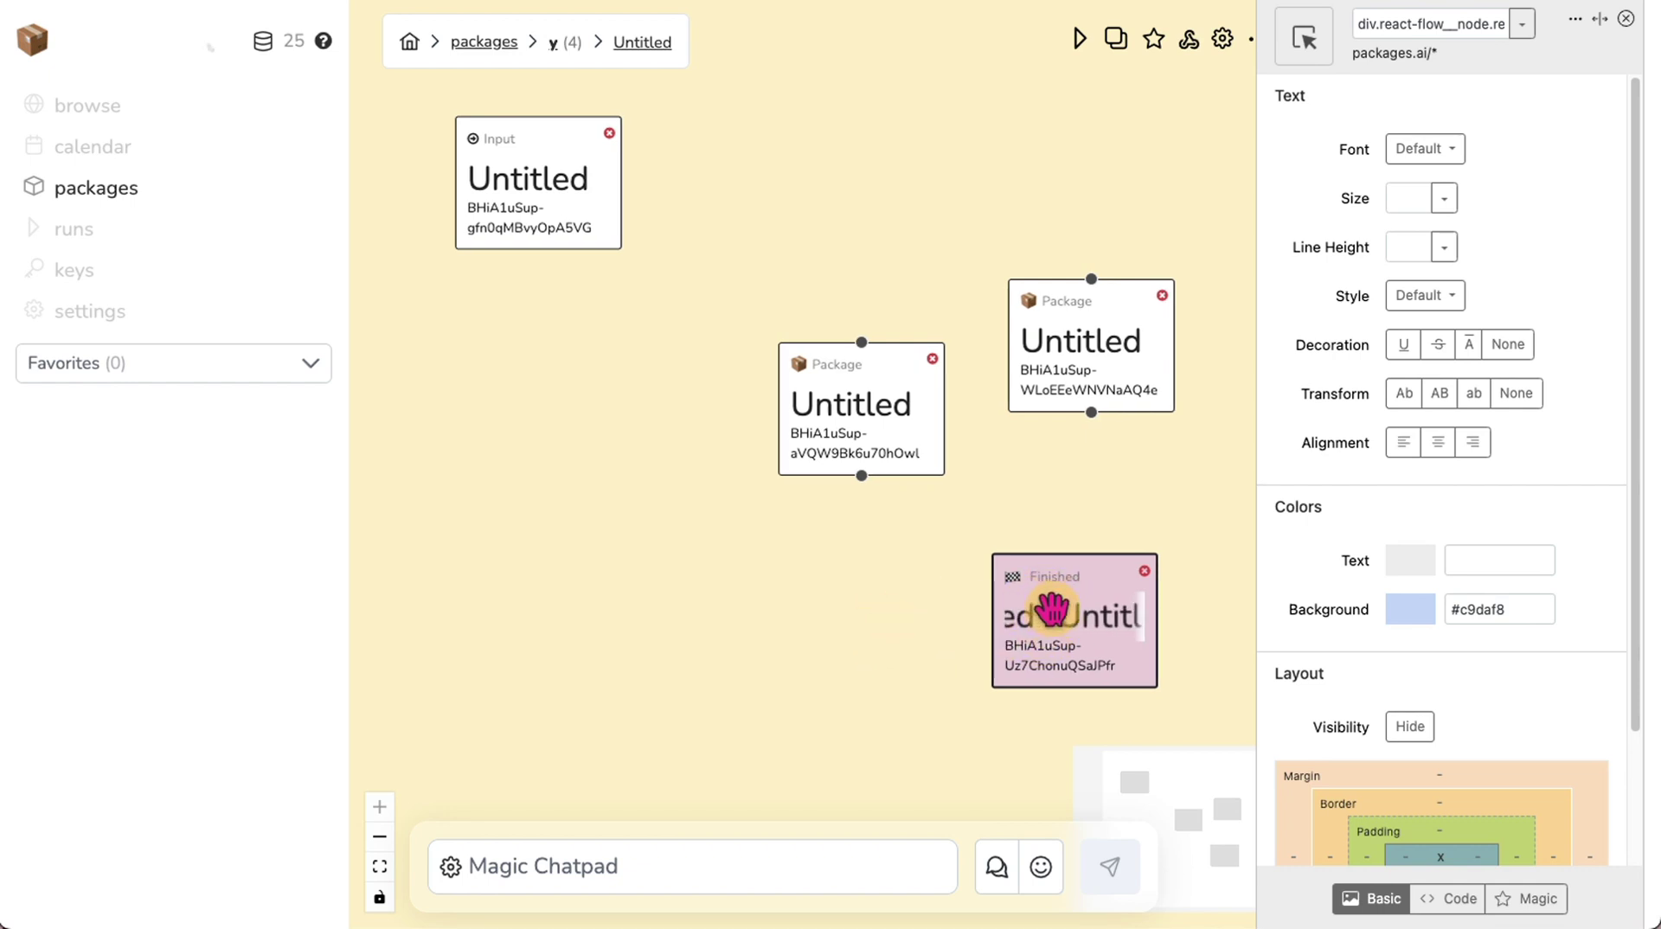
{"action": "left_click", "coordinate": [852, 410]}
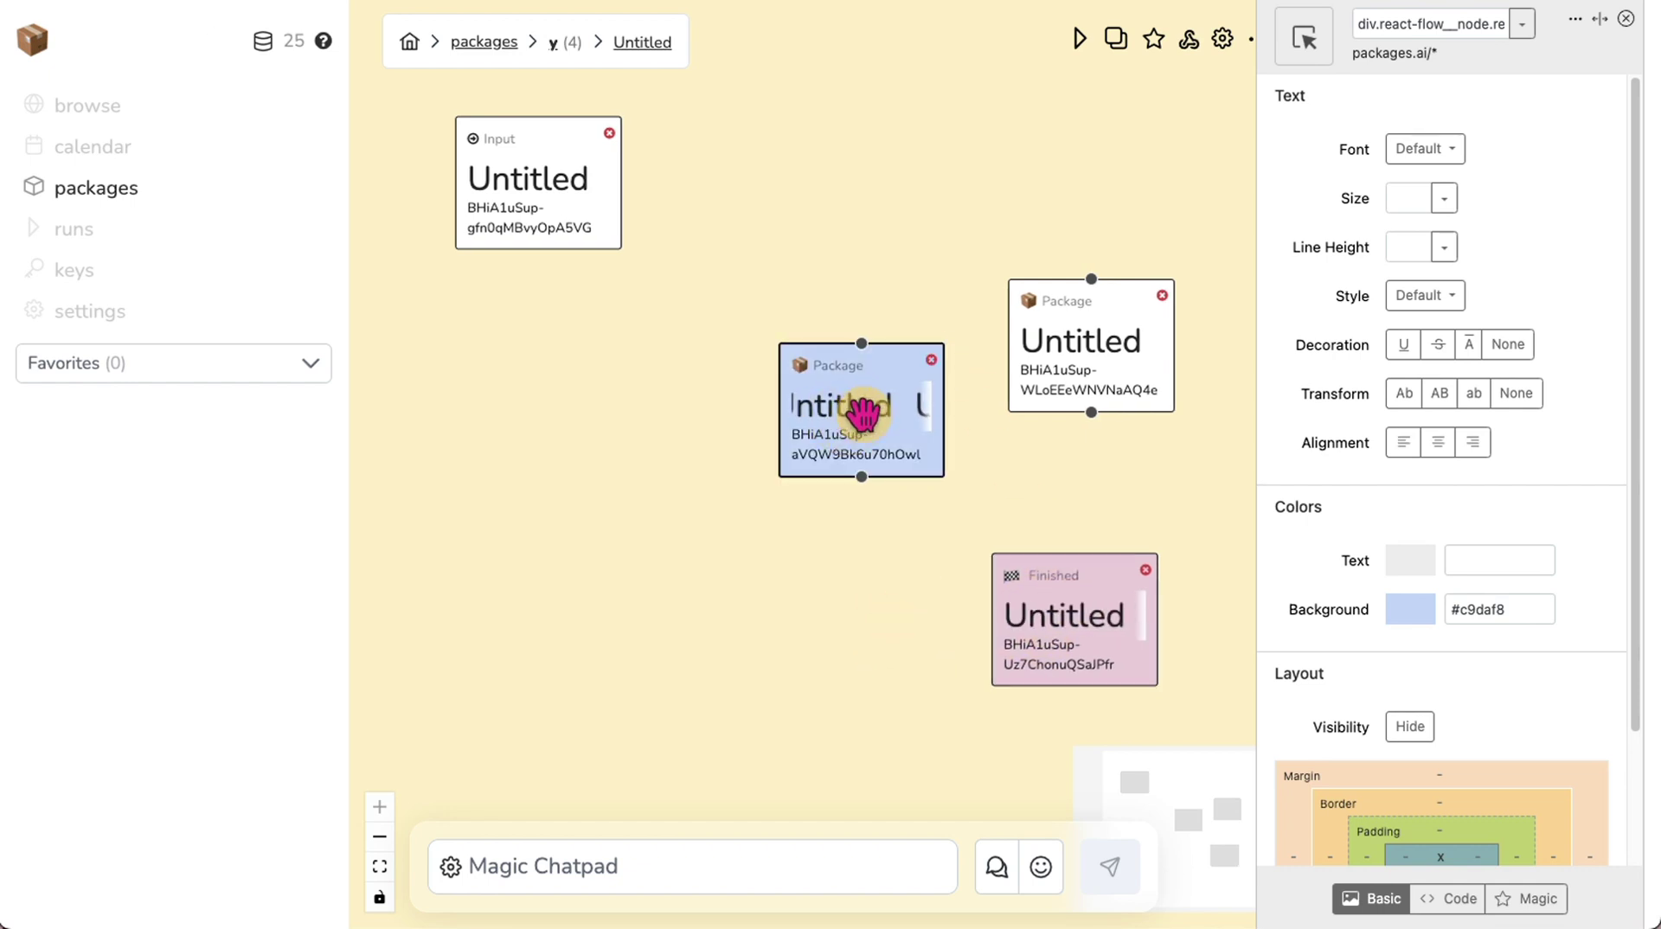
{"action": "left_click", "coordinate": [1124, 353]}
{"action": "left_click", "coordinate": [534, 176]}
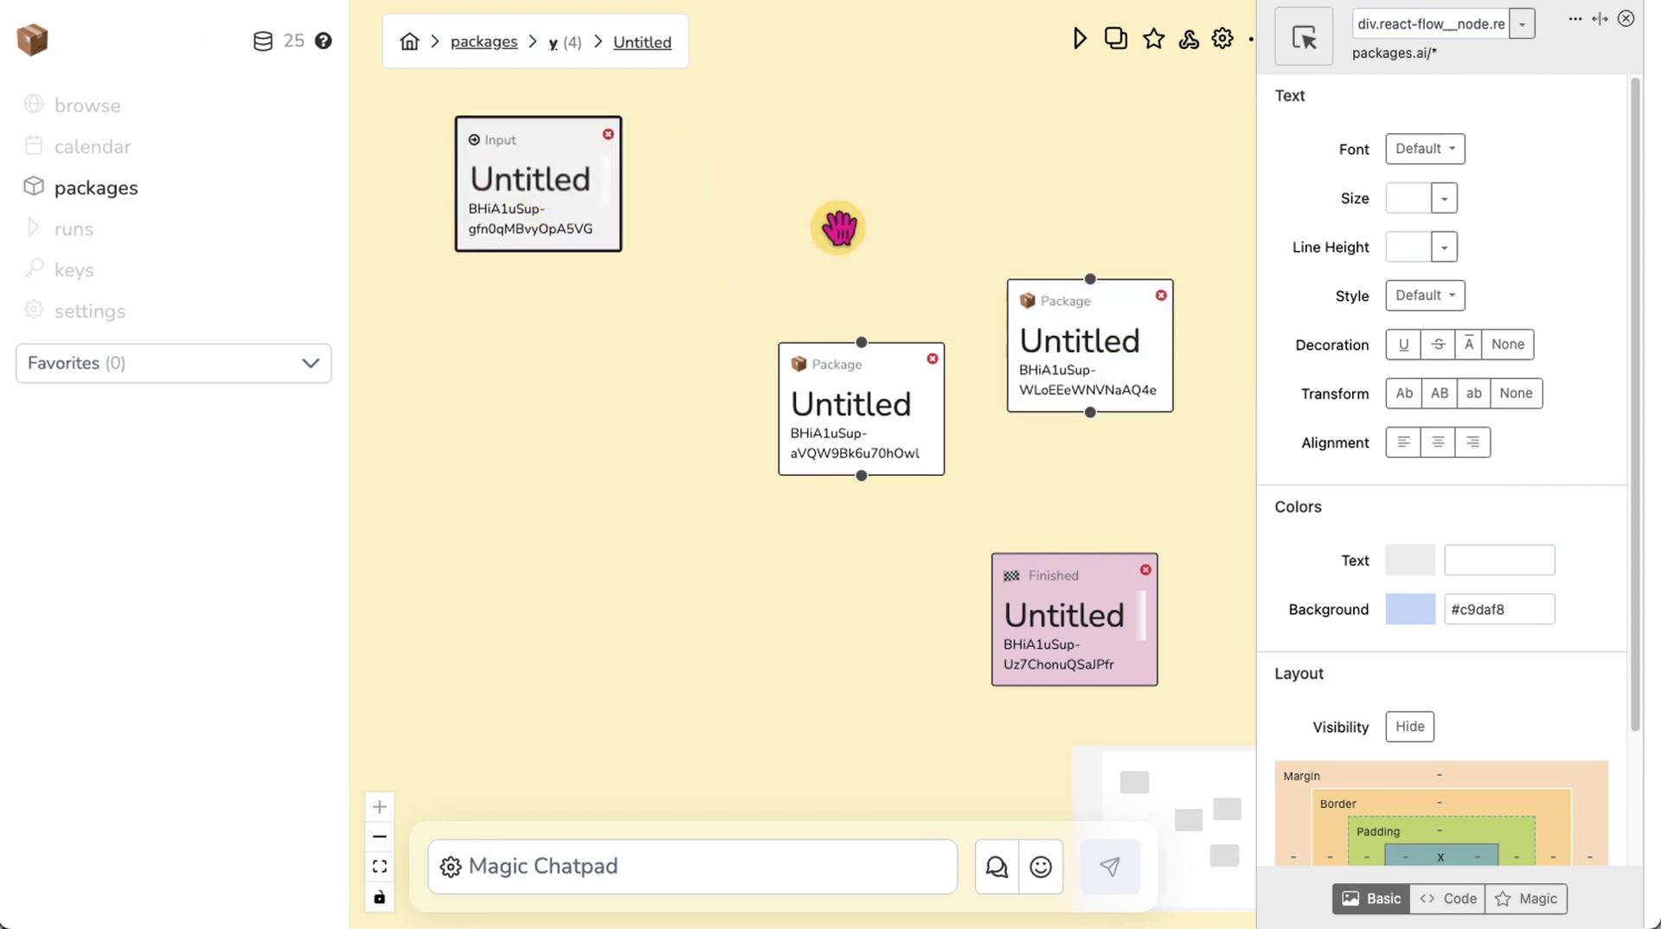
{"action": "left_click", "coordinate": [865, 415]}
{"action": "left_click", "coordinate": [1084, 367]}
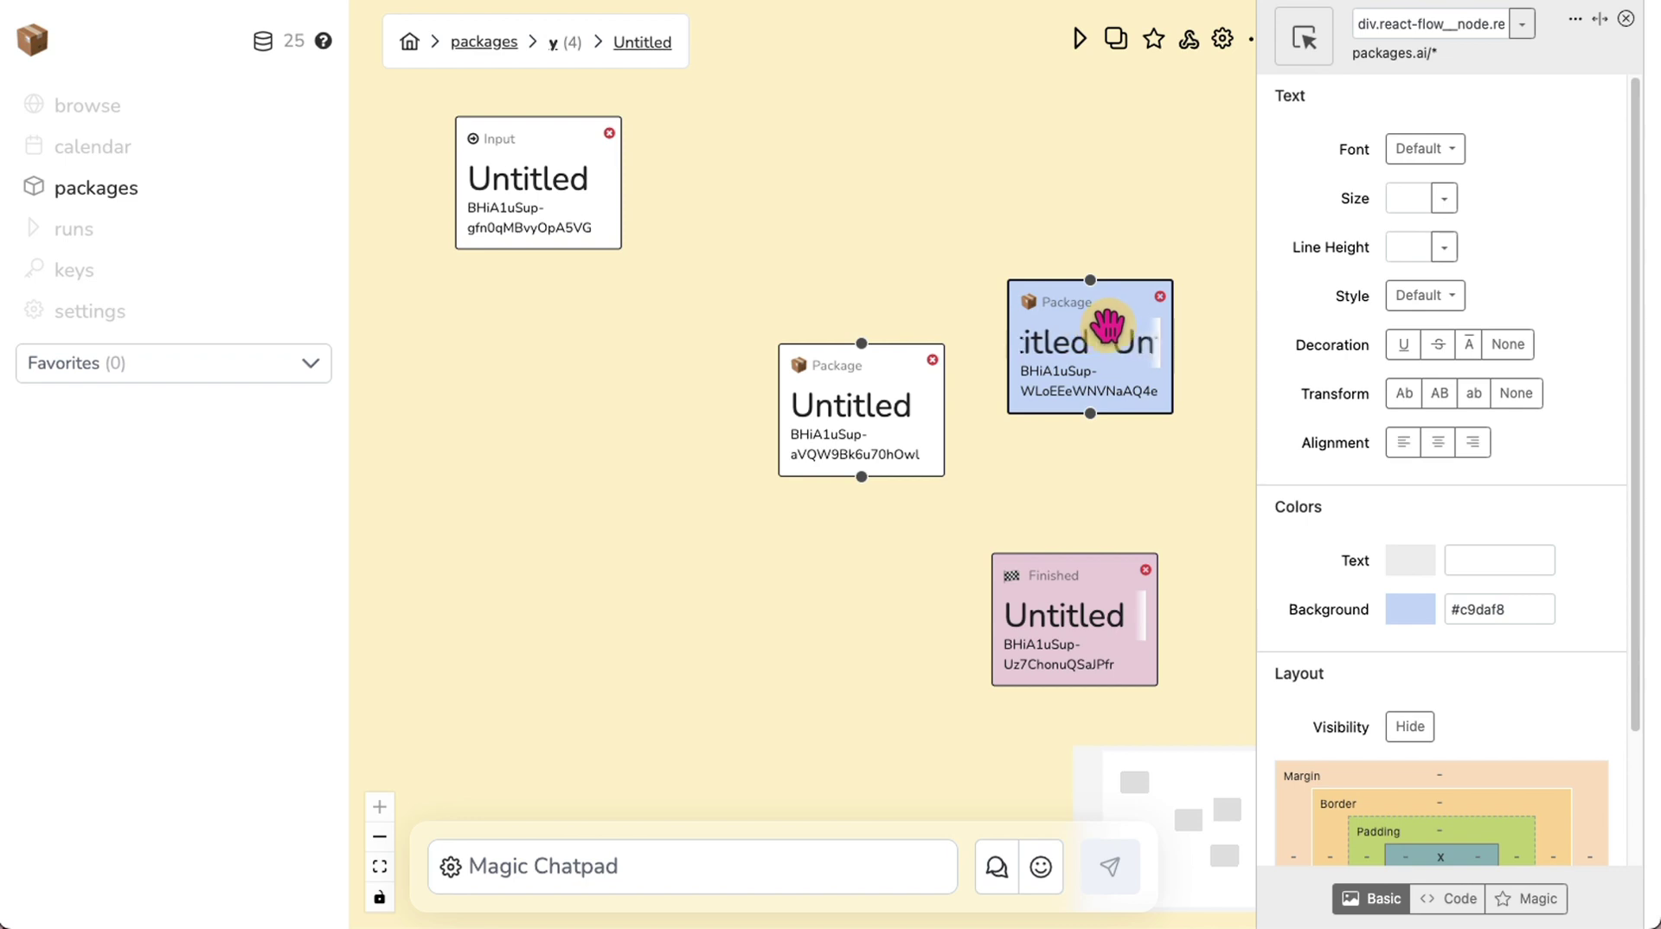
- Show the generated CSS and remove the .selected class from the Package node rule's selector
{"action": "left_click", "coordinate": [1460, 899]}
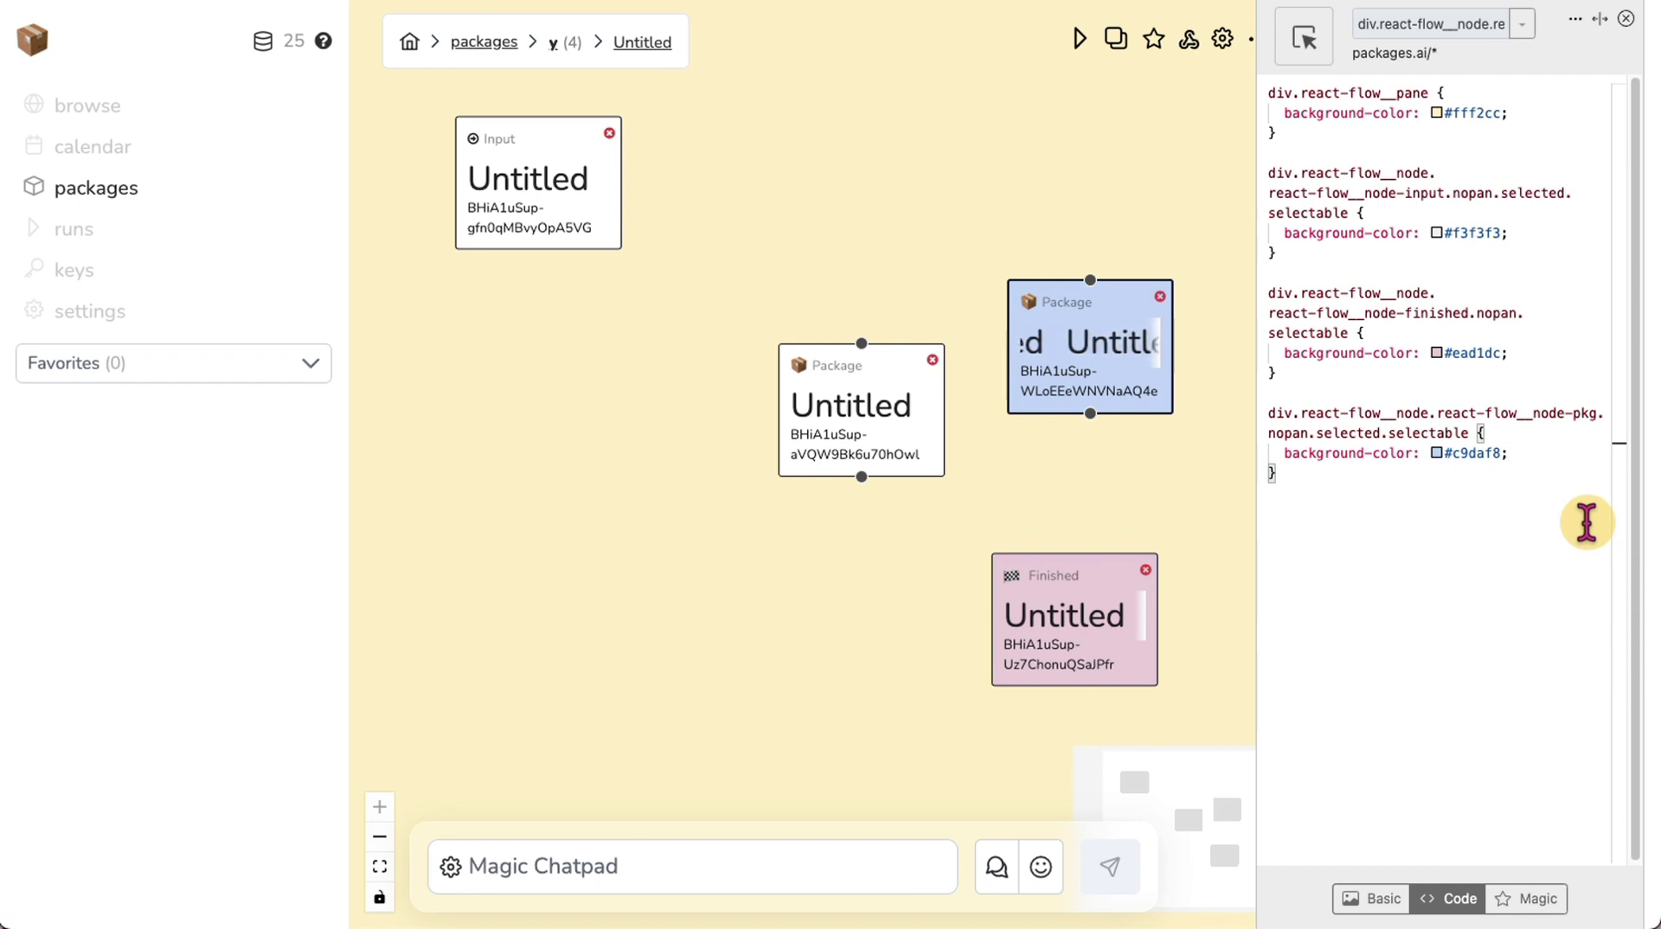
{"action": "left_click", "coordinate": [1062, 622]}
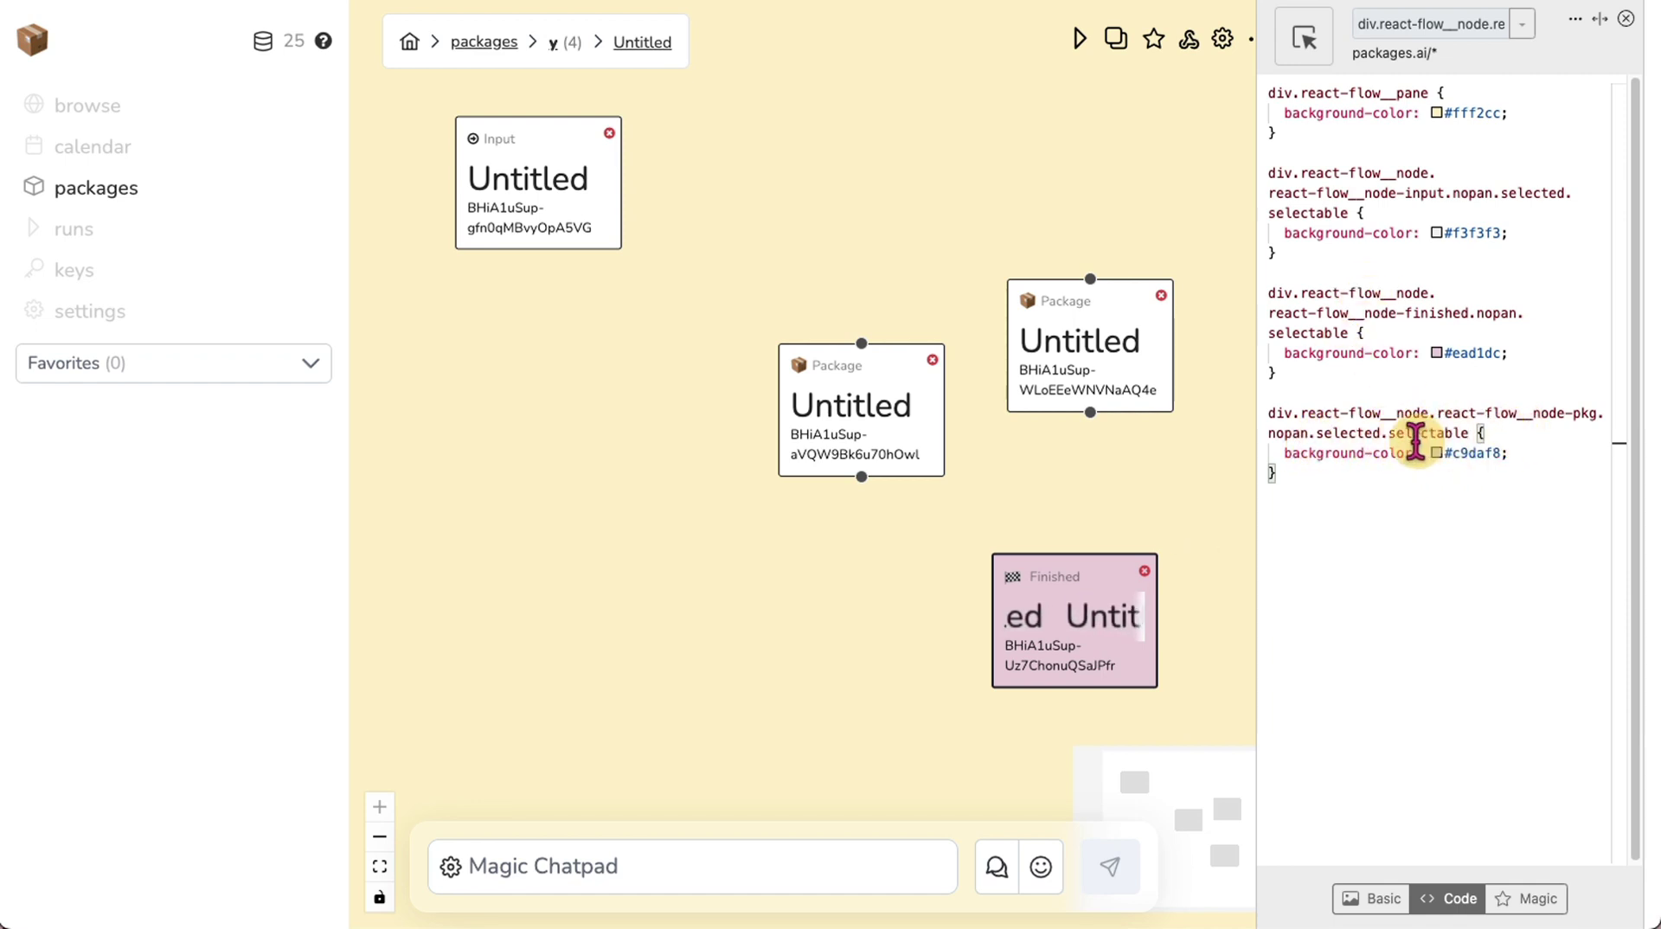
{"action": "left_click", "coordinate": [1388, 433]}
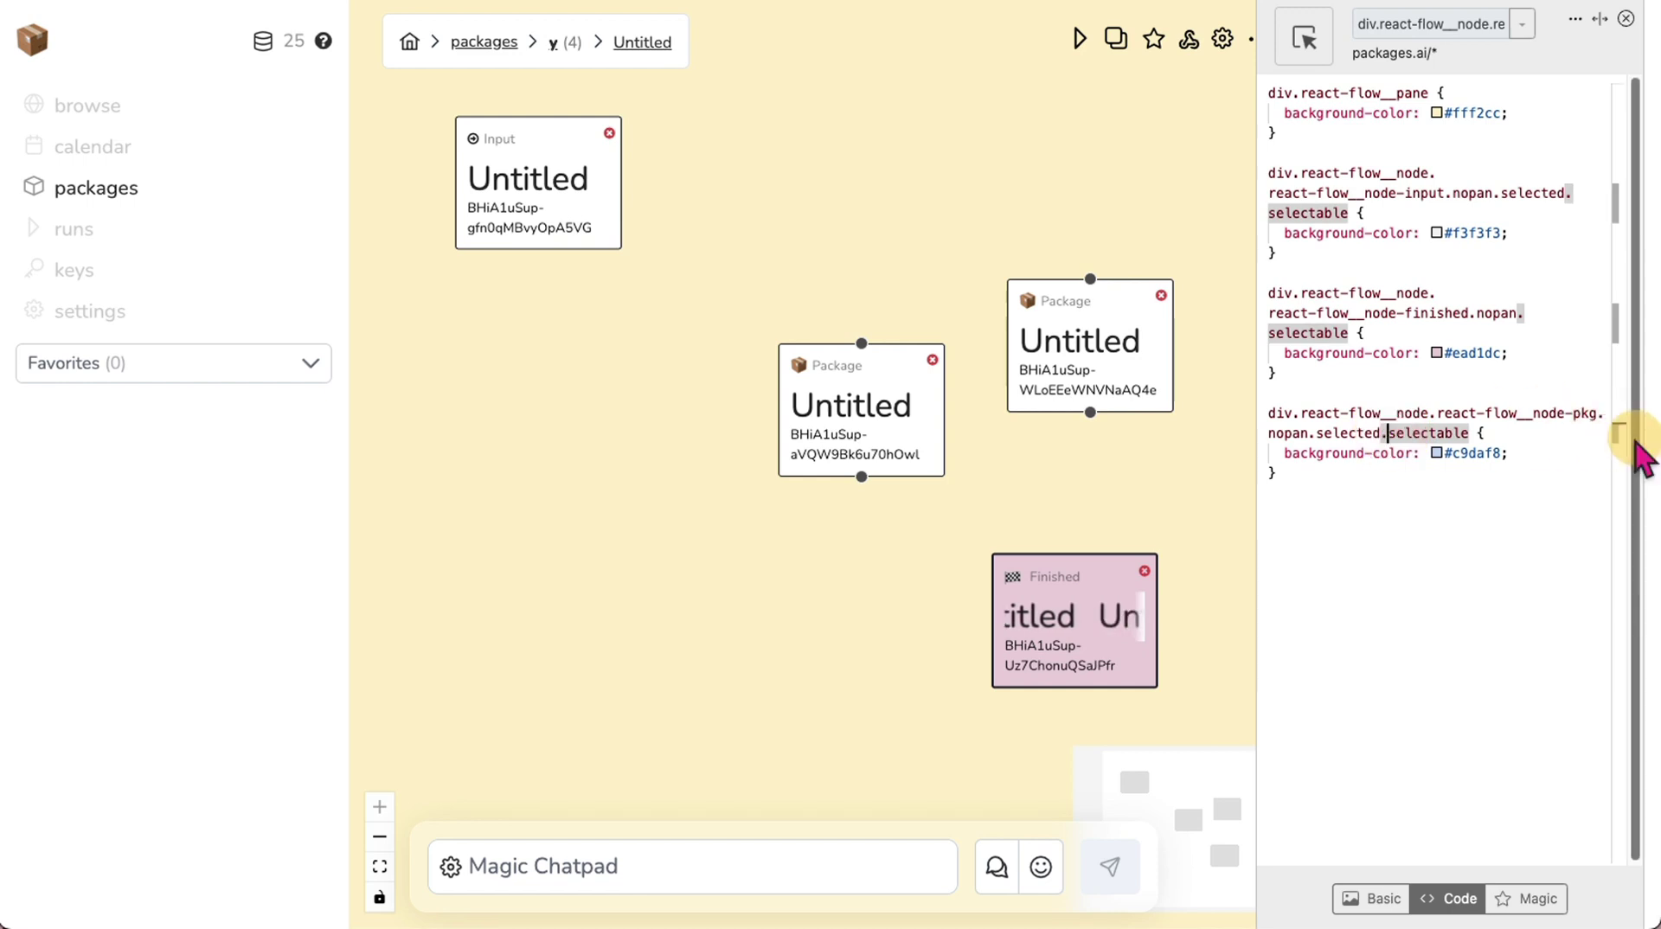
{"action": "key", "text": "BackSpace"}
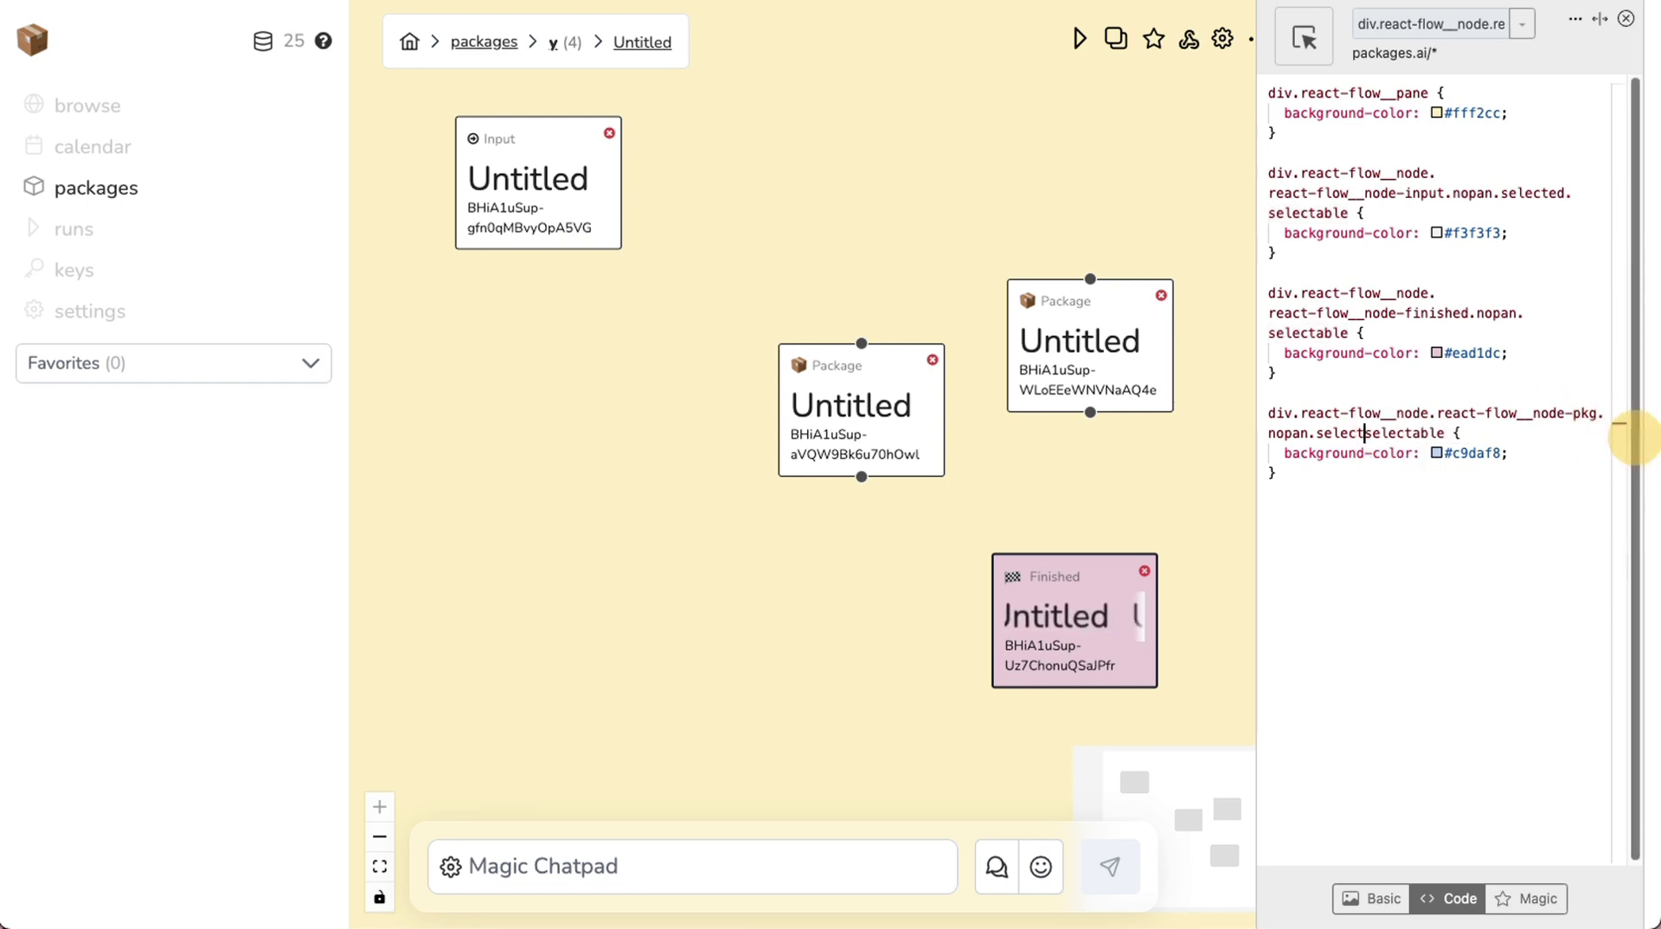
{"action": "key", "text": "BackSpace"}
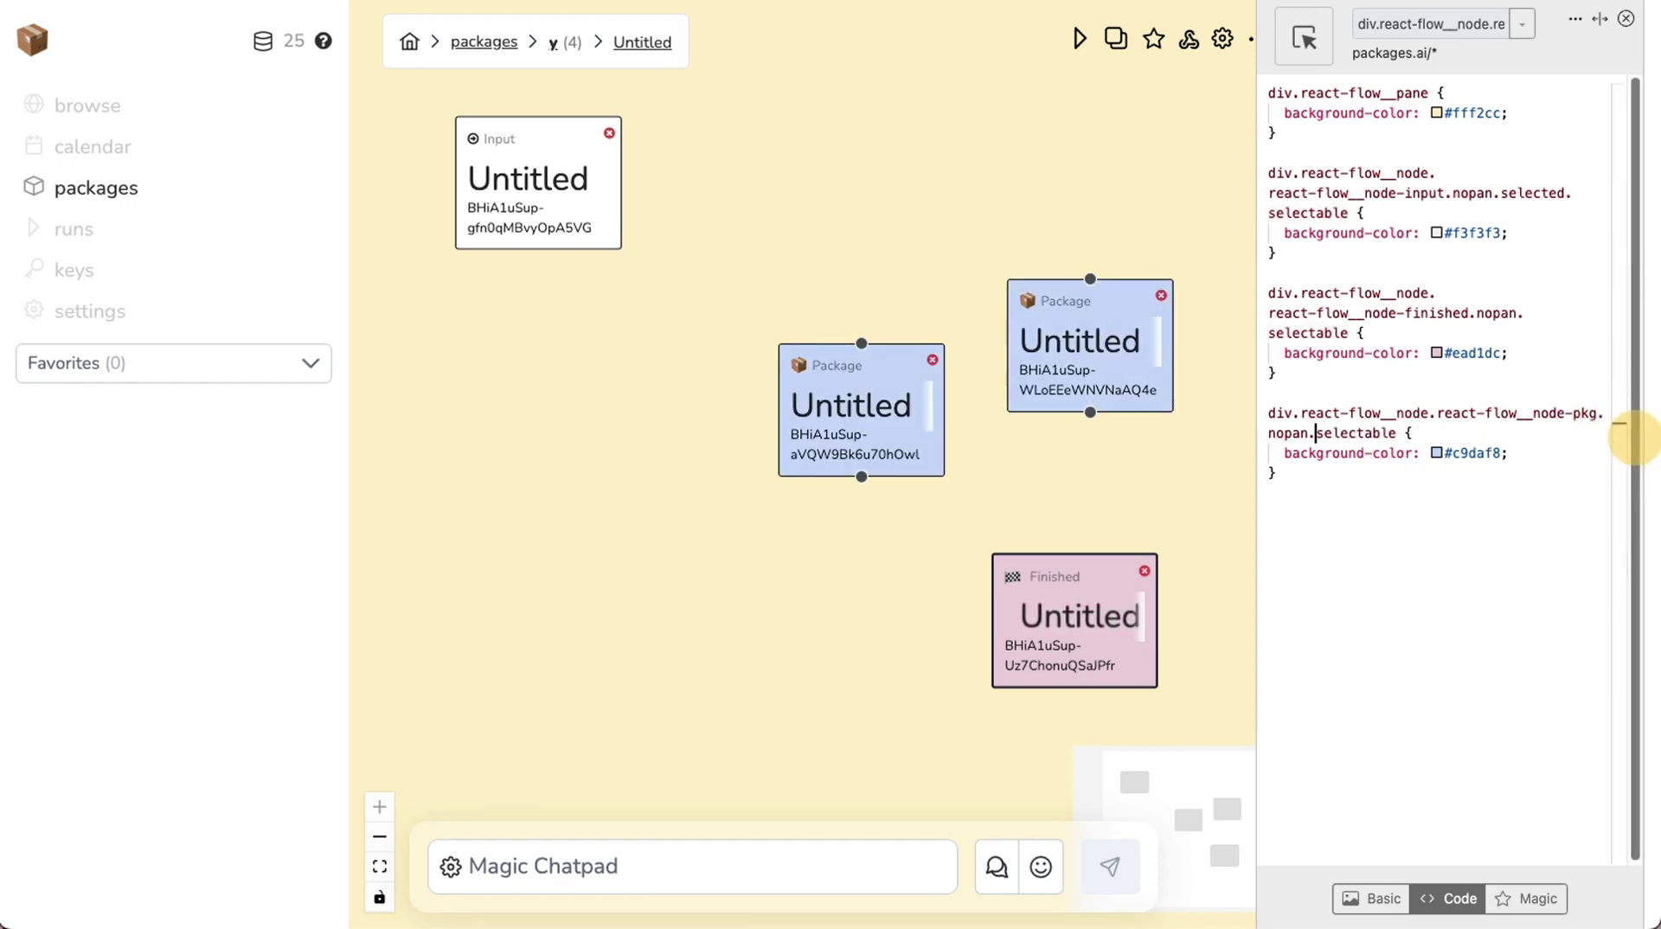
- Remove the .selected class from the Input node rule's selector in the CSS
{"action": "left_click", "coordinate": [1566, 193]}
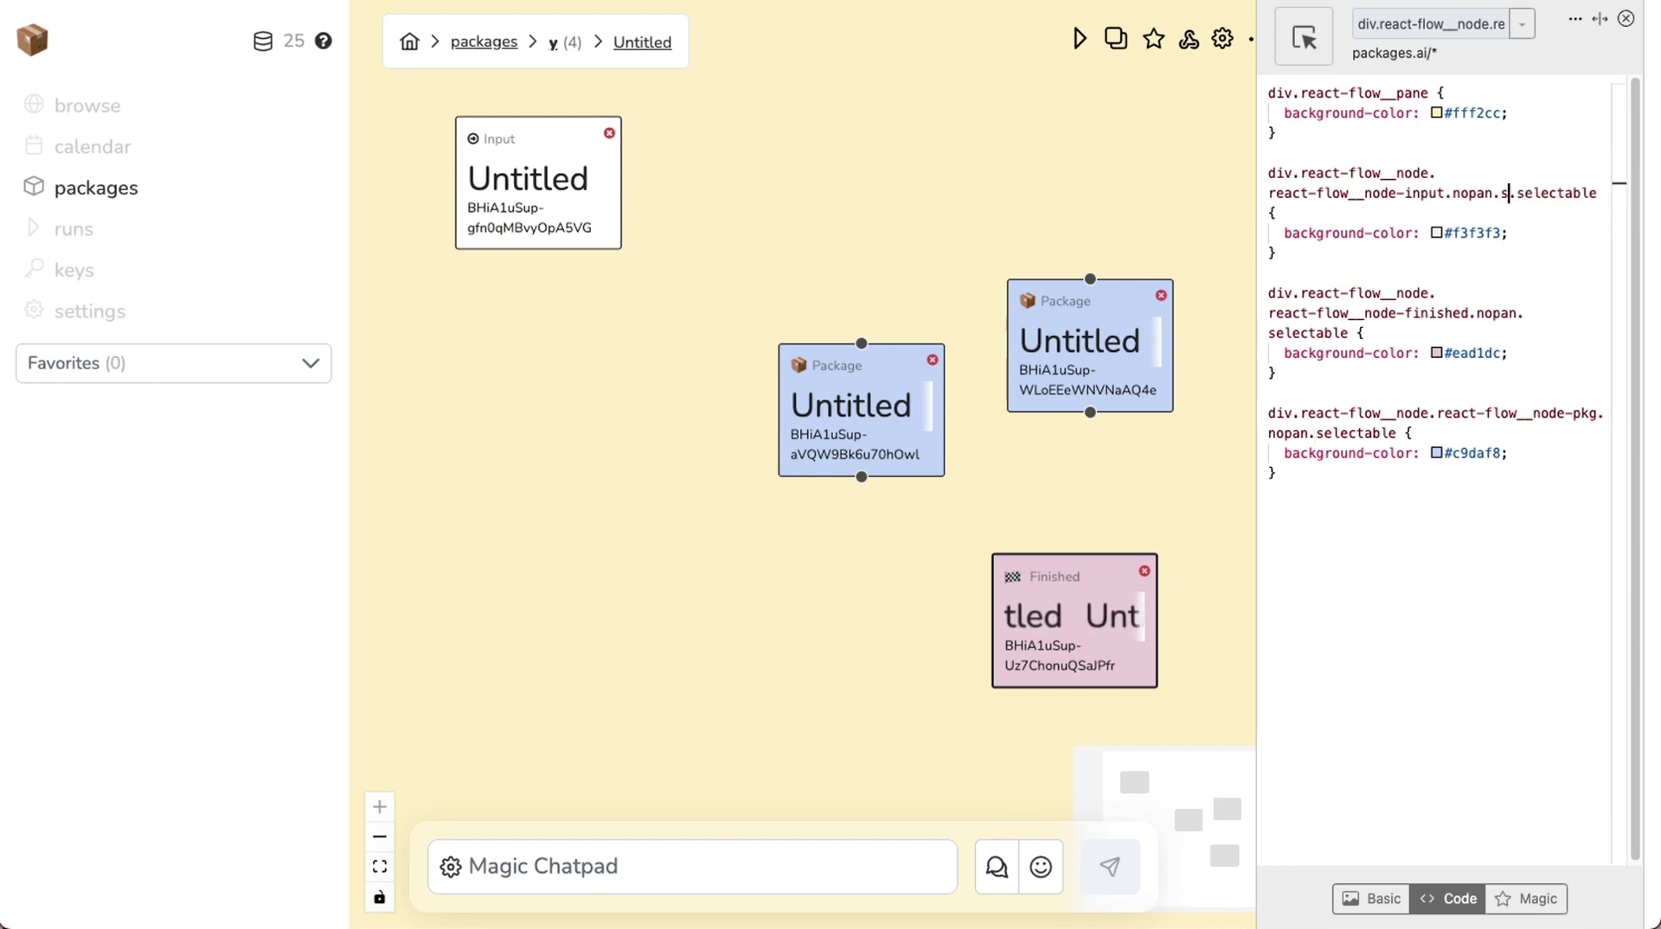
{"action": "key", "text": "BackSpace"}
{"action": "key", "text": "BackSpace"}
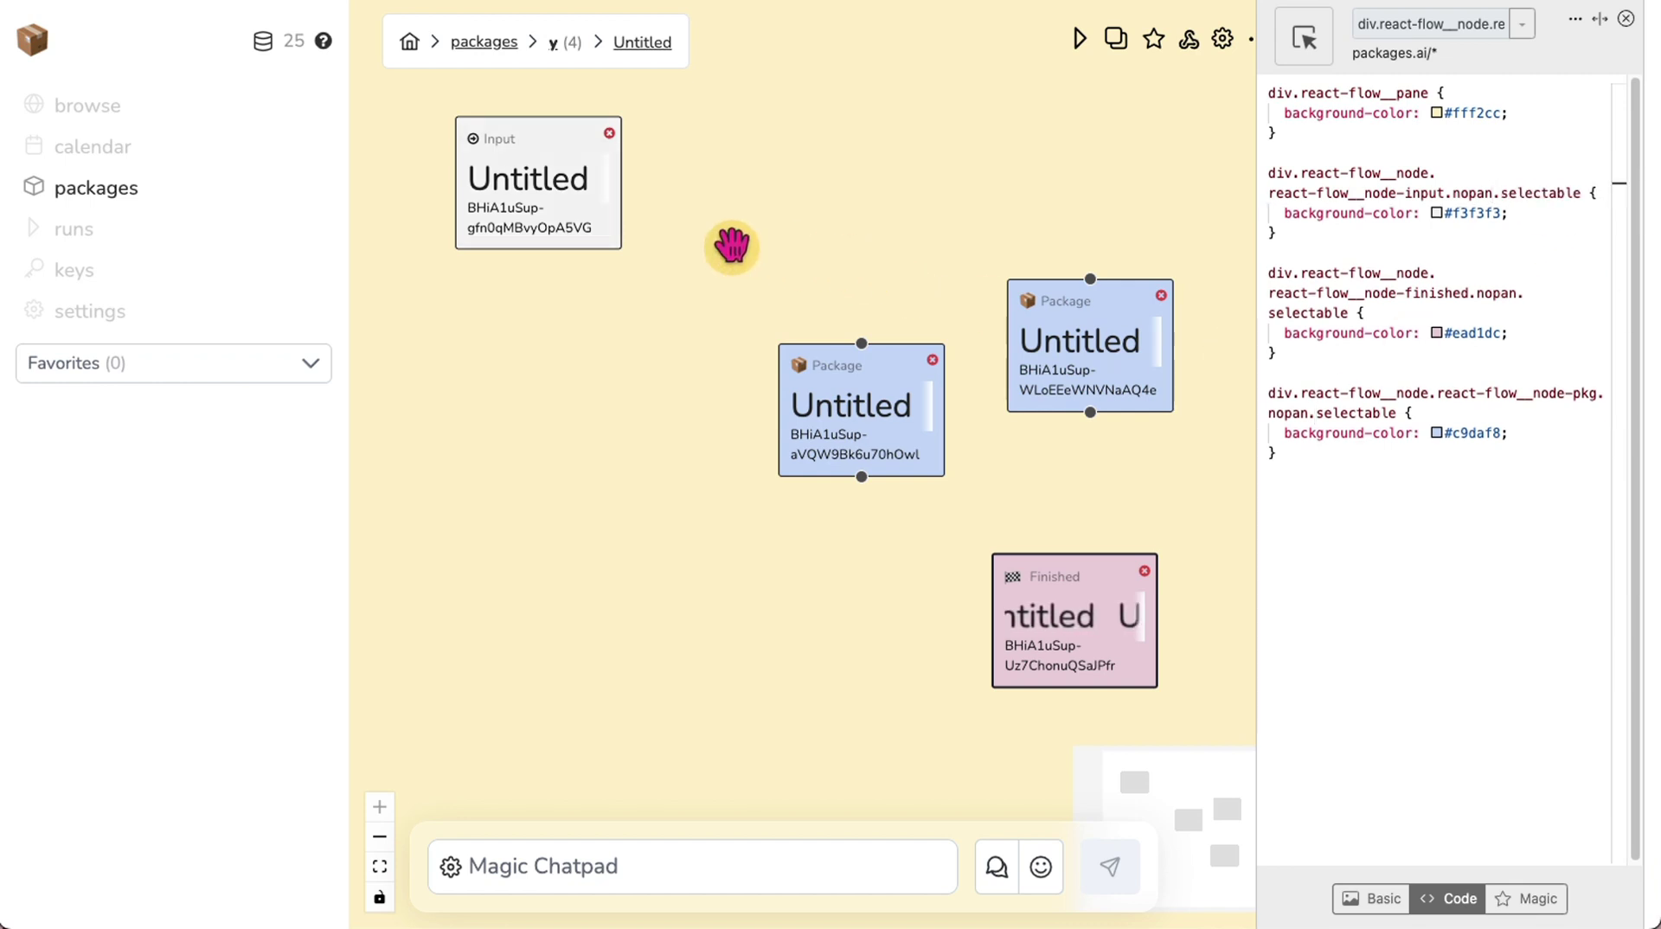
- Add a third Package node below the existing Input node, and a second Input node above the Package nodes
{"action": "left_click", "coordinate": [789, 247]}
{"action": "right_click", "coordinate": [499, 372]}
{"action": "mouse_move", "coordinate": [648, 552]}
{"action": "left_click", "coordinate": [641, 492]}
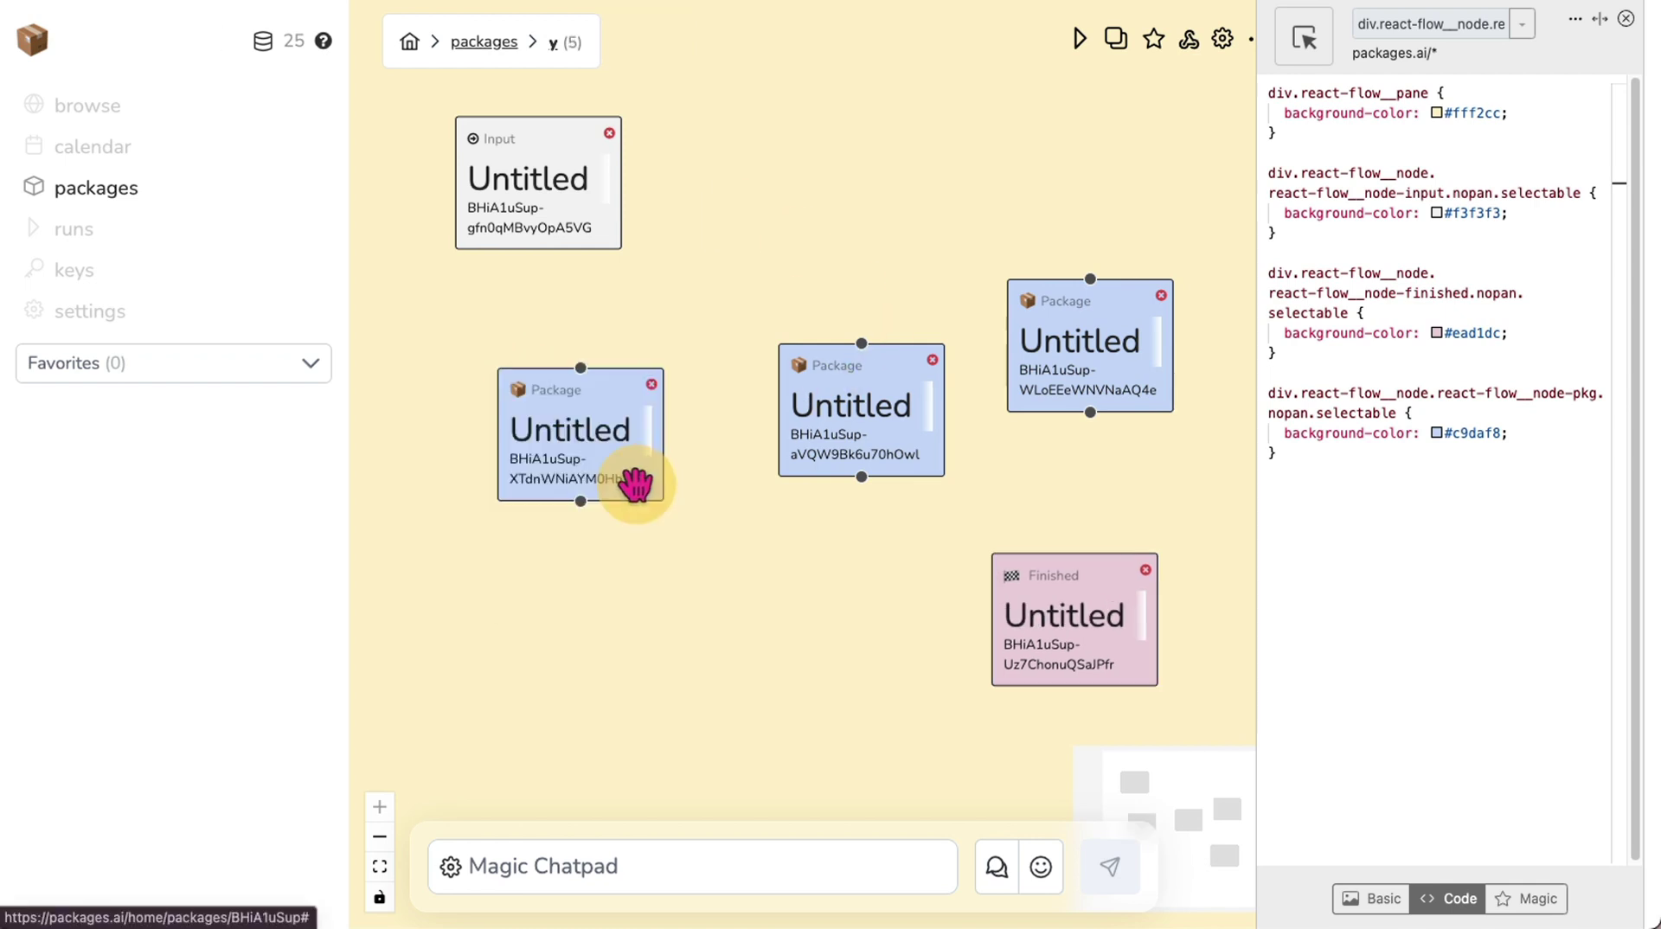
{"action": "right_click", "coordinate": [748, 194]}
{"action": "left_click", "coordinate": [826, 232]}
{"action": "left_click_drag", "start_coordinate": [820, 230], "coordinate": [808, 149]}
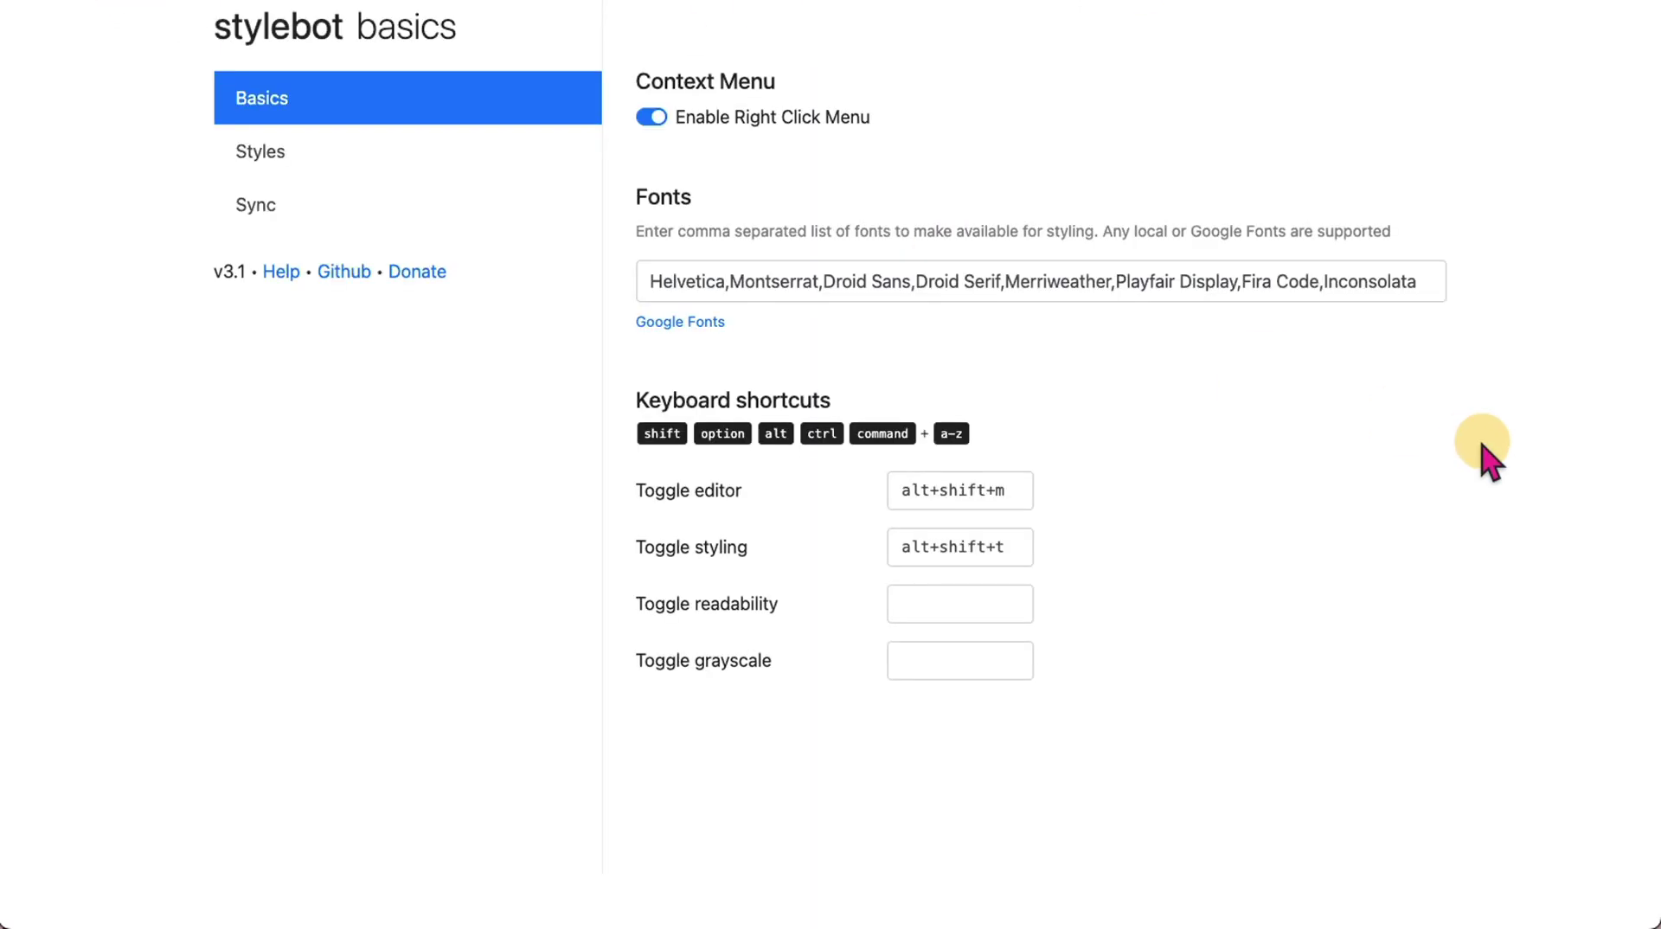
- Show the list of saved styles in the Stylebot options
{"action": "left_click", "coordinate": [311, 156]}
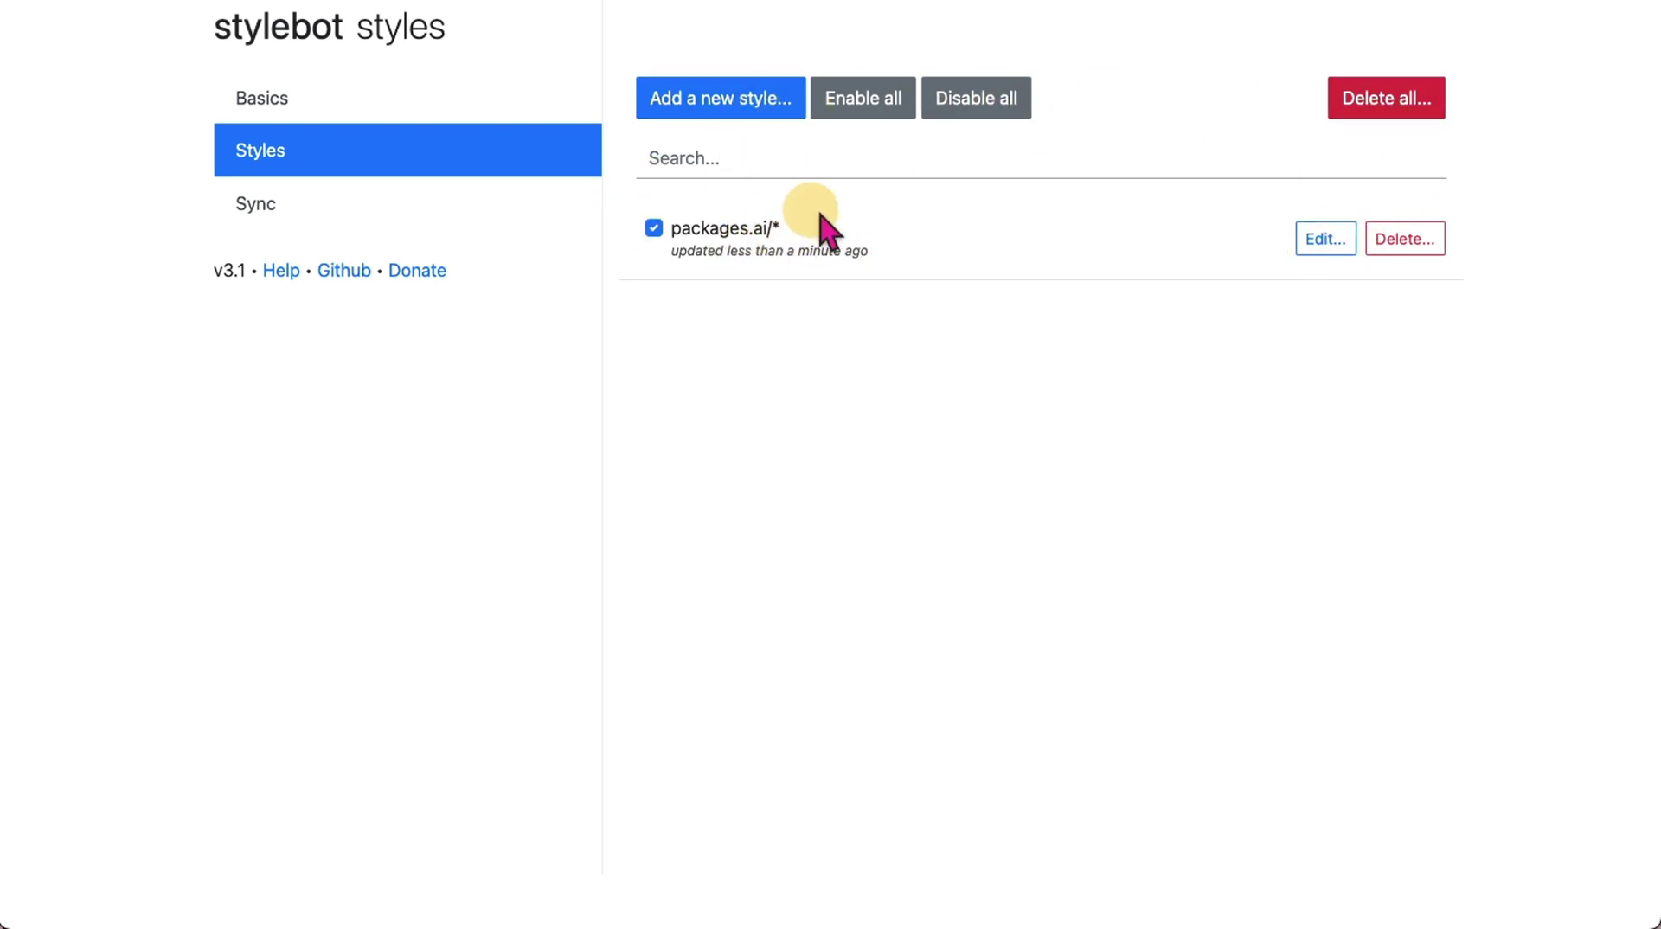
- Return from the Stylebot options to the packages.ai package list and close the Stylebot editor
{"action": "left_click", "coordinate": [653, 229]}
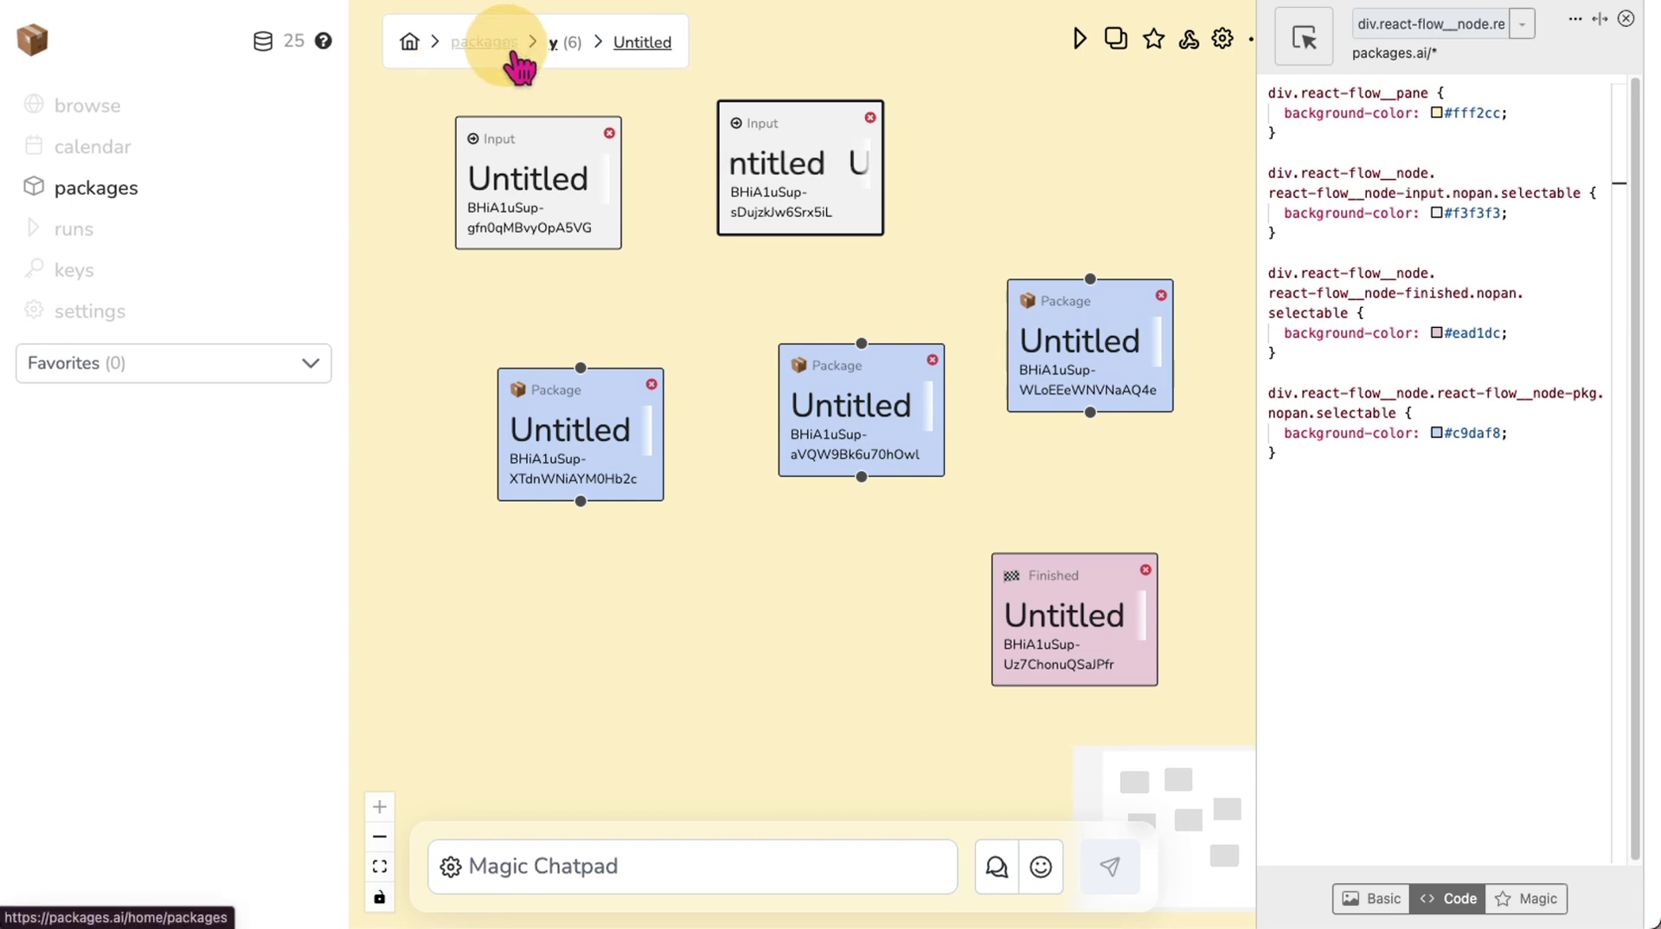
{"action": "left_click", "coordinate": [486, 43]}
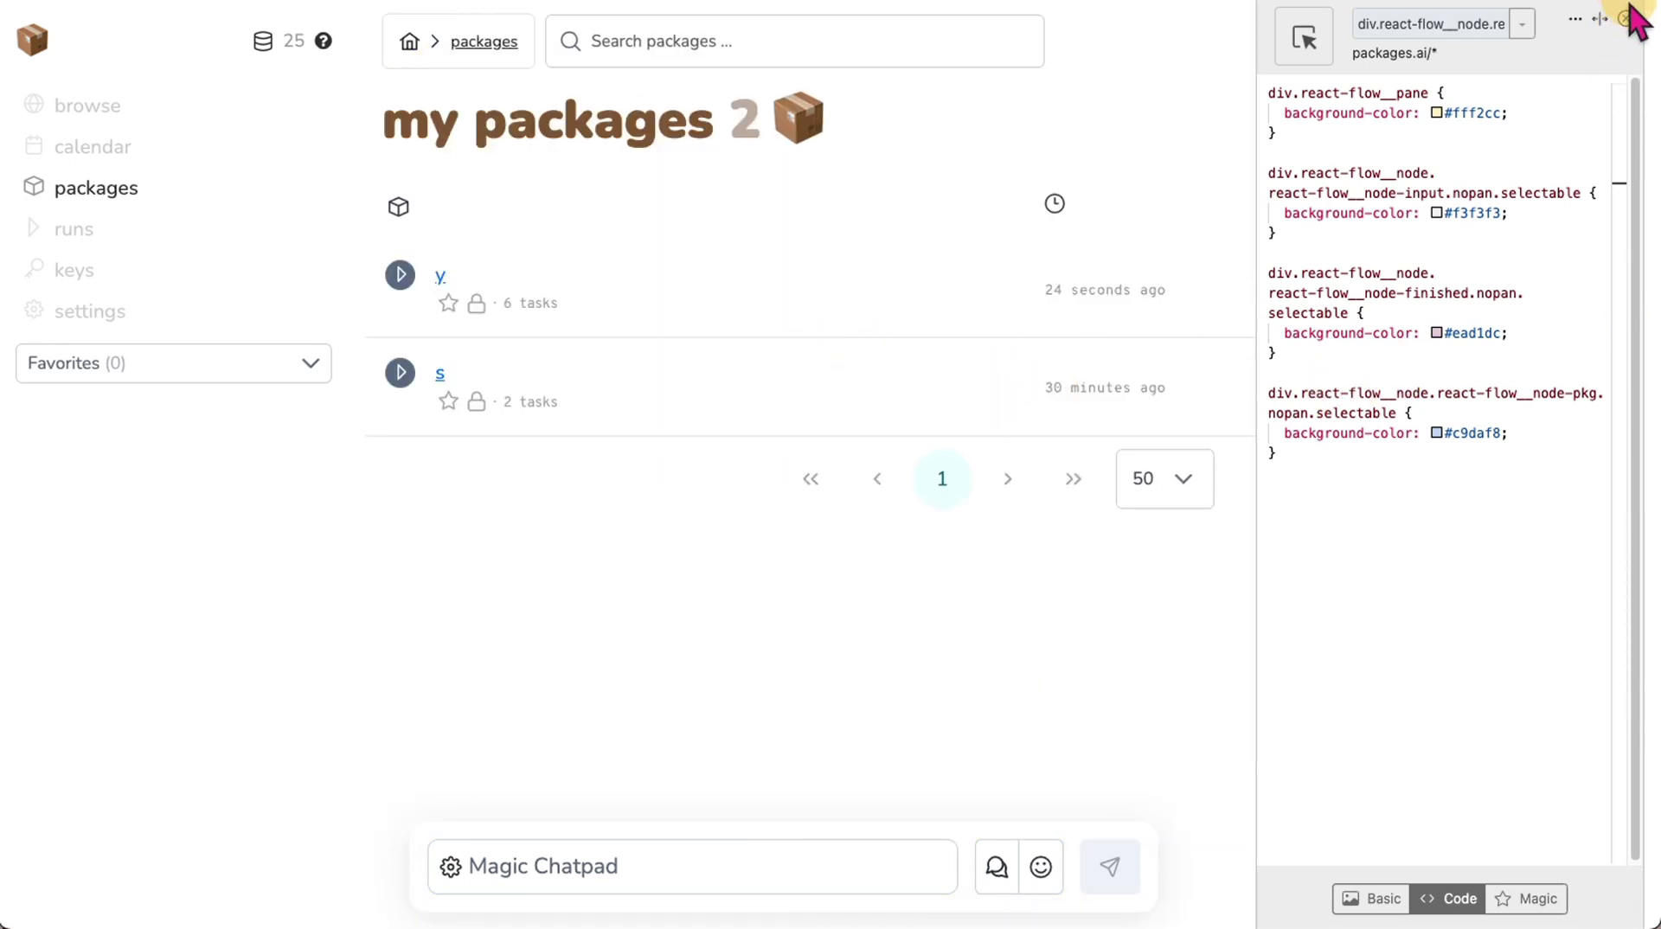
{"action": "left_click", "coordinate": [1628, 19]}
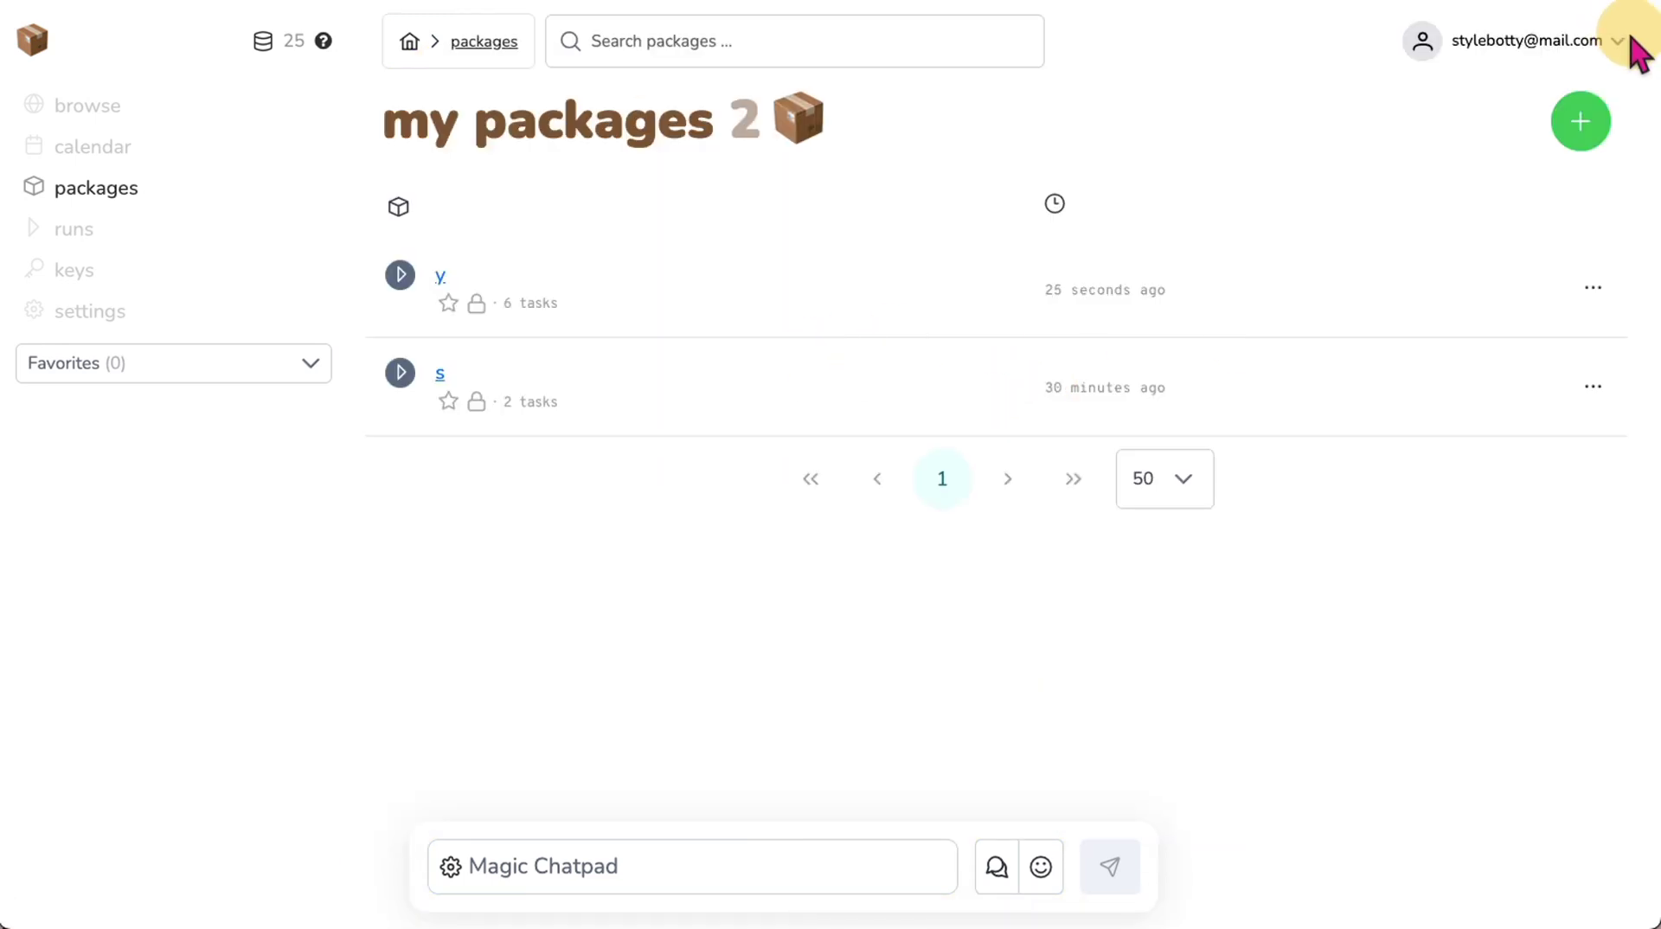
- Create a new package named ffsdfdf with the description sfsdfsf, keeping the default visibility and colors
{"action": "left_click", "coordinate": [1580, 121]}
{"action": "left_click", "coordinate": [915, 239]}
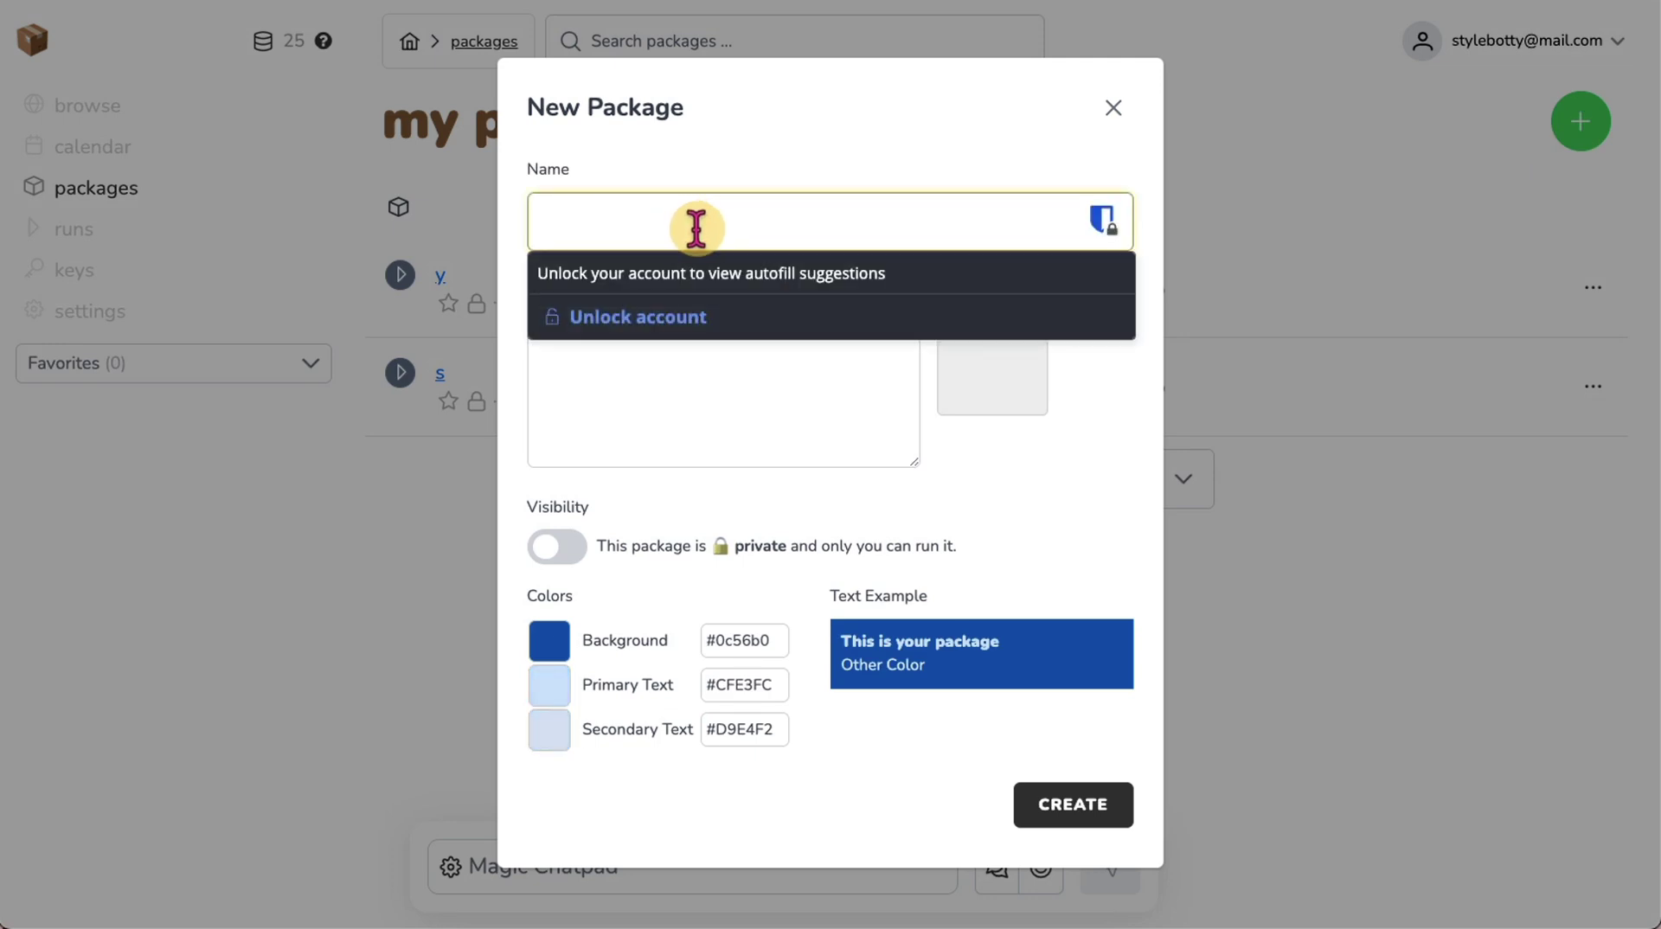
{"action": "type", "text": "ffsdfdf"}
{"action": "left_click", "coordinate": [834, 391]}
{"action": "type", "text": "sfsdfsf"}
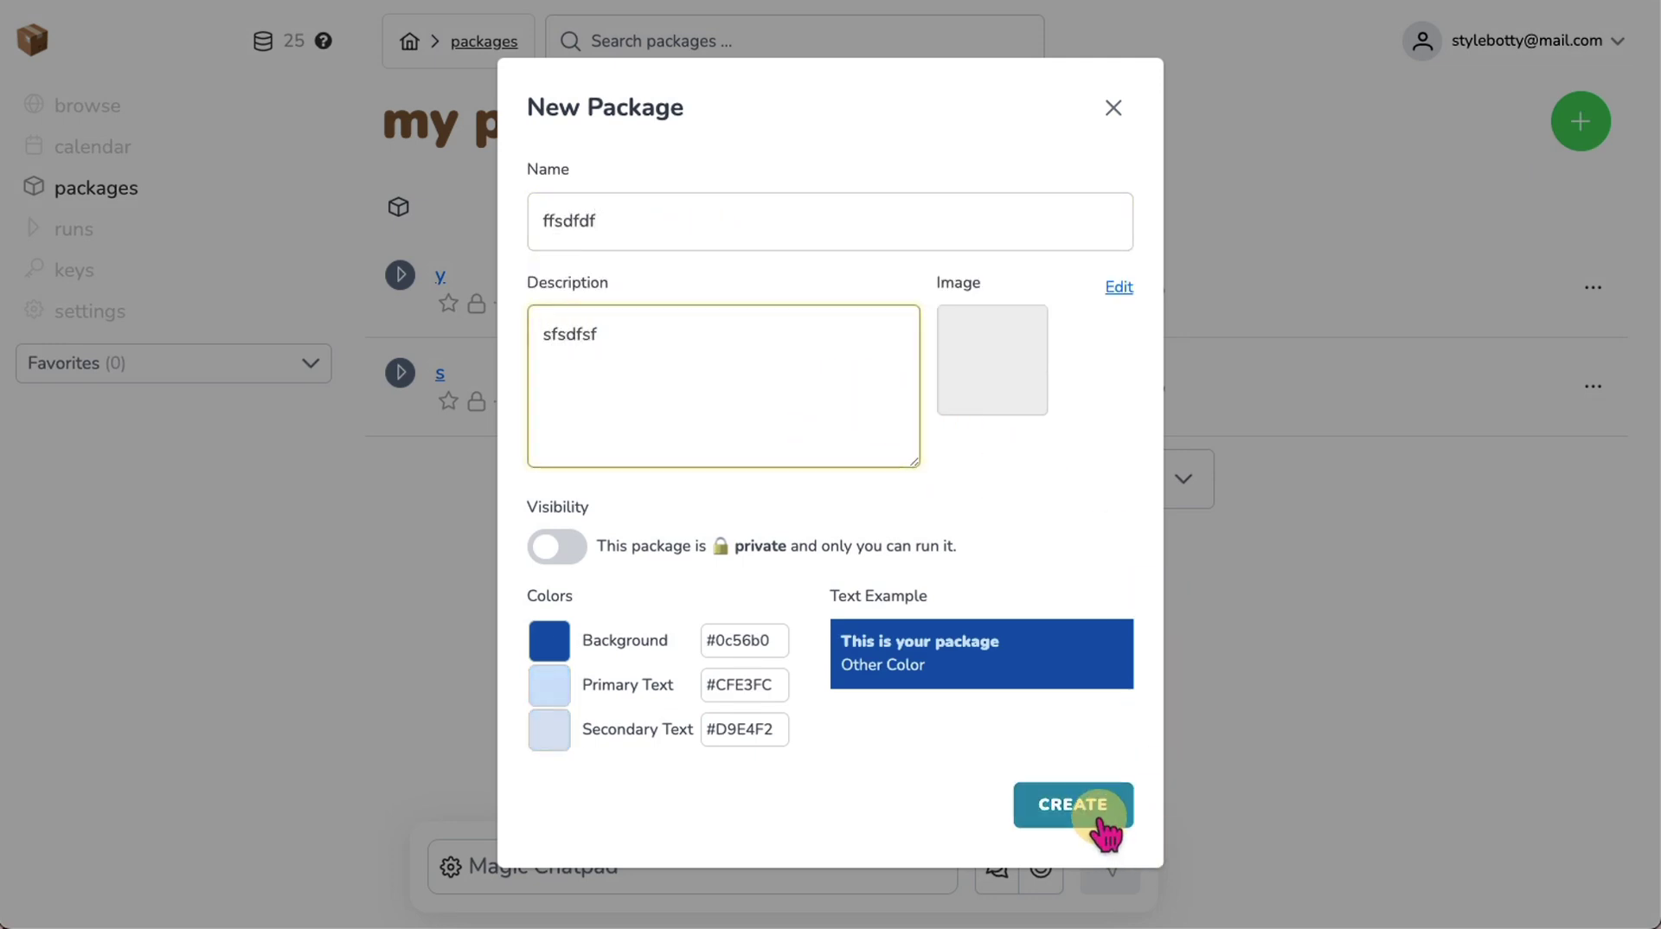
{"action": "left_click", "coordinate": [1103, 822]}
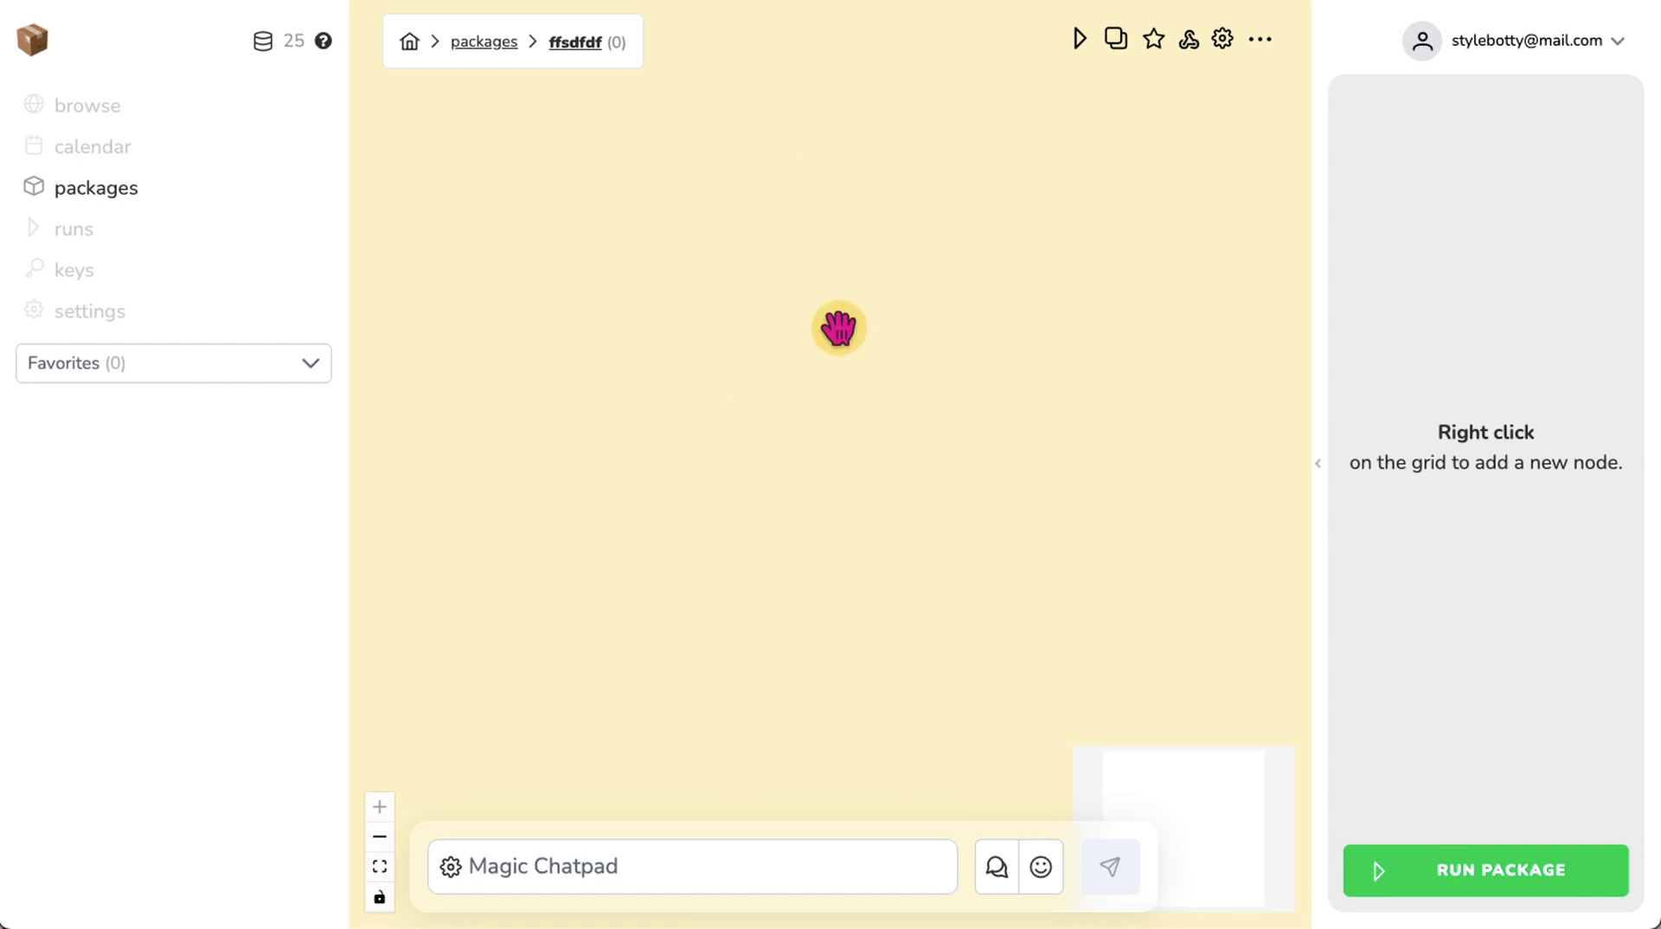
- Add an Input node and two Package nodes to the empty canvas, stepping diagonally down from the Input node
{"action": "right_click", "coordinate": [655, 238]}
{"action": "left_click", "coordinate": [712, 255]}
{"action": "left_click", "coordinate": [808, 452]}
{"action": "right_click", "coordinate": [769, 366]}
{"action": "left_click", "coordinate": [875, 495]}
{"action": "right_click", "coordinate": [1096, 511]}
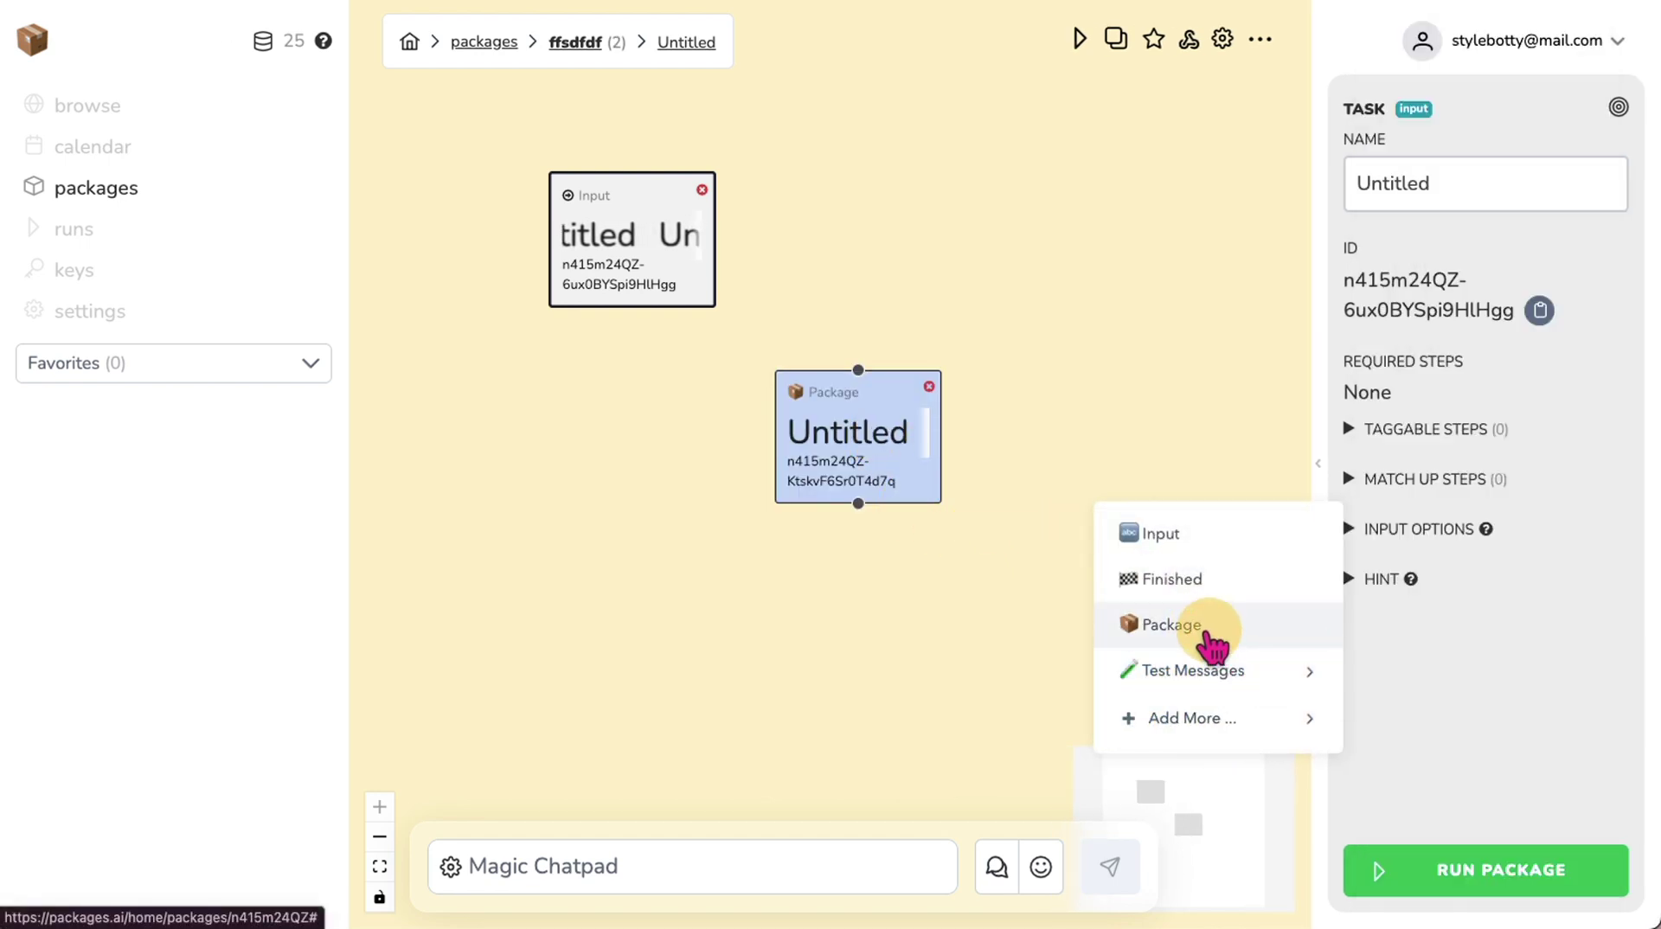
{"action": "left_click", "coordinate": [1213, 626]}
- Add a Finished node above the Package nodes and place it roughly level with the Input node
{"action": "right_click", "coordinate": [1064, 272]}
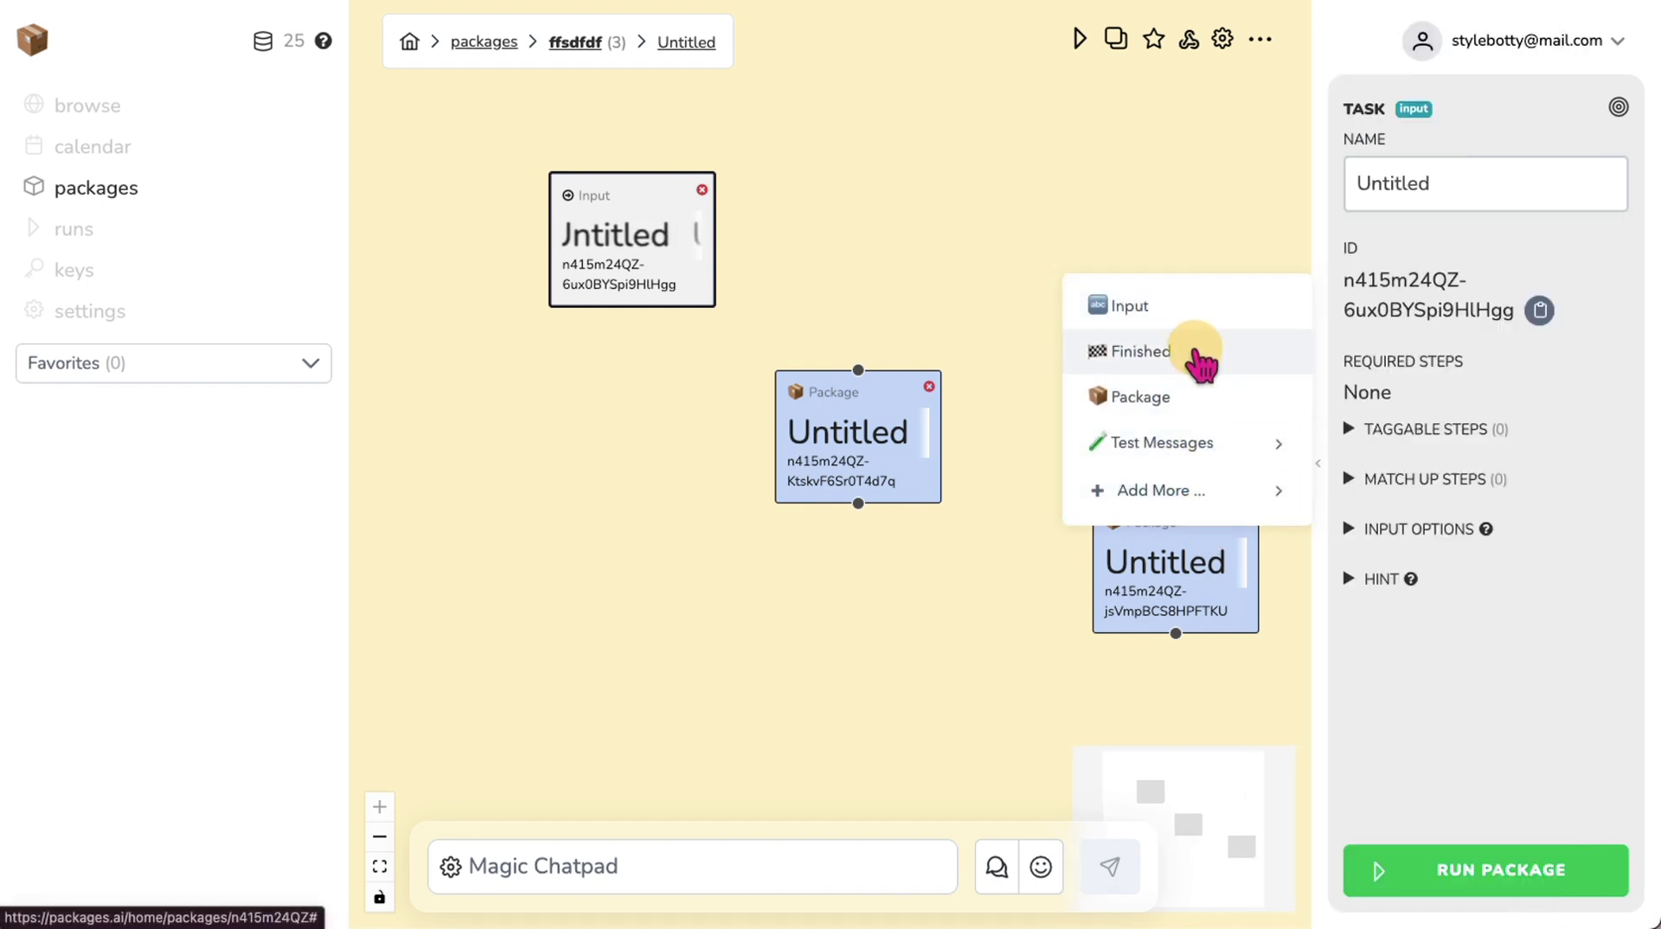
{"action": "left_click", "coordinate": [1192, 347]}
{"action": "left_click_drag", "start_coordinate": [1185, 350], "coordinate": [1096, 263]}
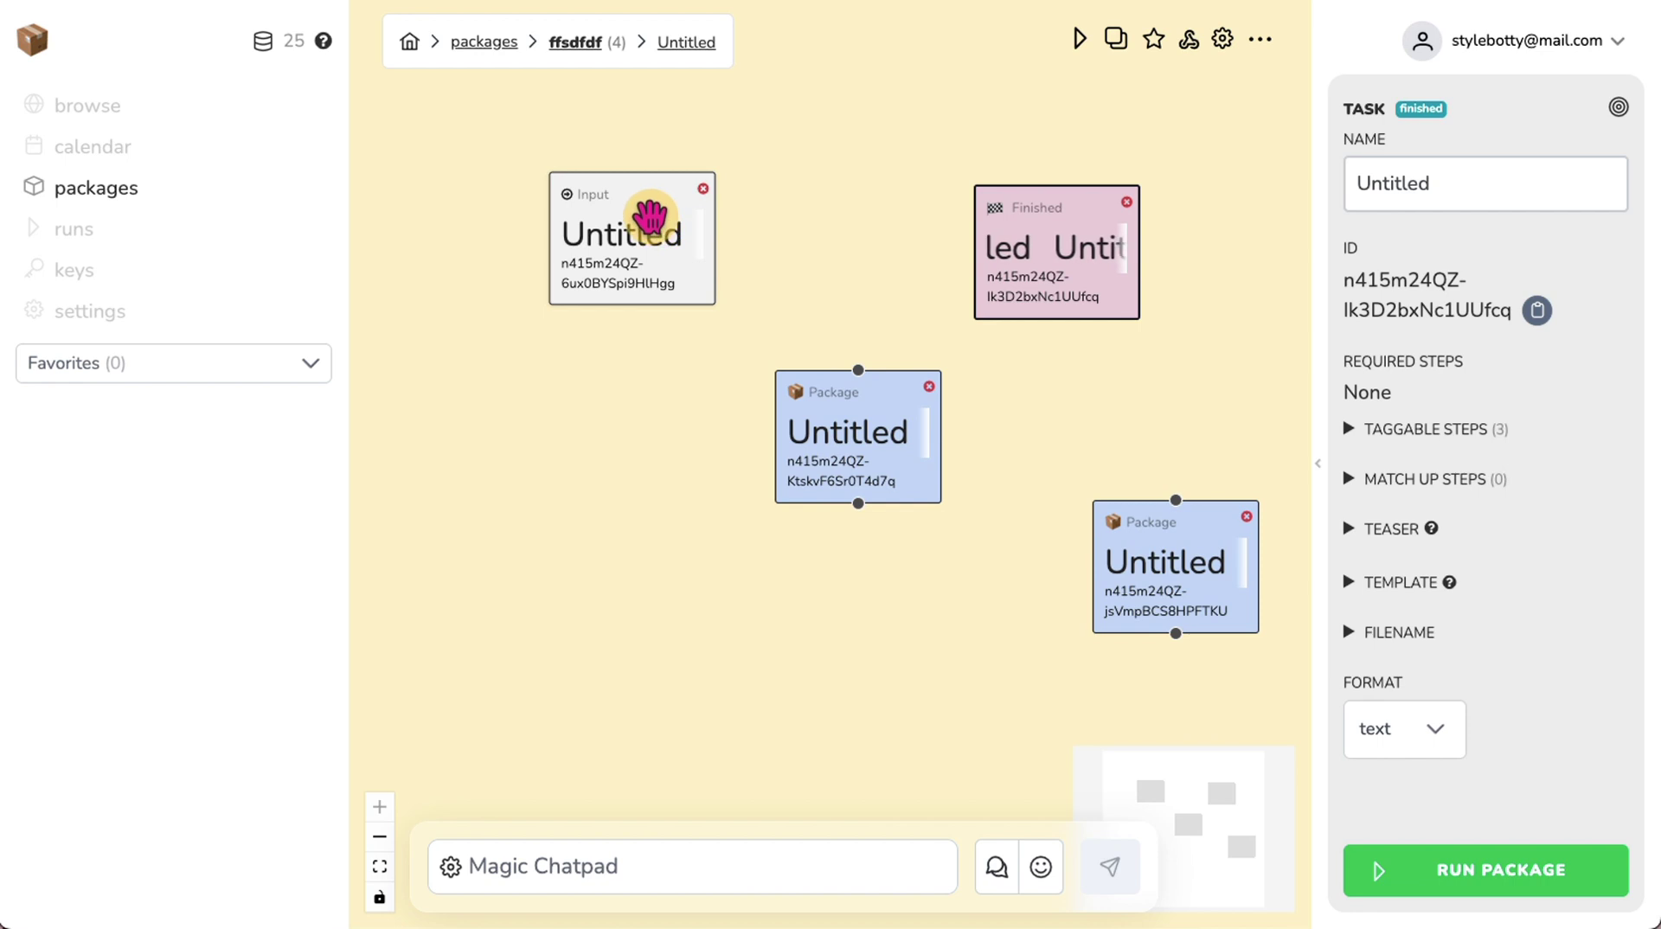
- Rearrange the nodes with the Input node above, the two Package nodes side by side below it, and the Finished node lowest
{"action": "left_click_drag", "start_coordinate": [683, 220], "coordinate": [571, 155]}
{"action": "left_click_drag", "start_coordinate": [779, 391], "coordinate": [493, 315]}
{"action": "left_click_drag", "start_coordinate": [1099, 530], "coordinate": [714, 321]}
{"action": "left_click_drag", "start_coordinate": [1045, 250], "coordinate": [1049, 597]}
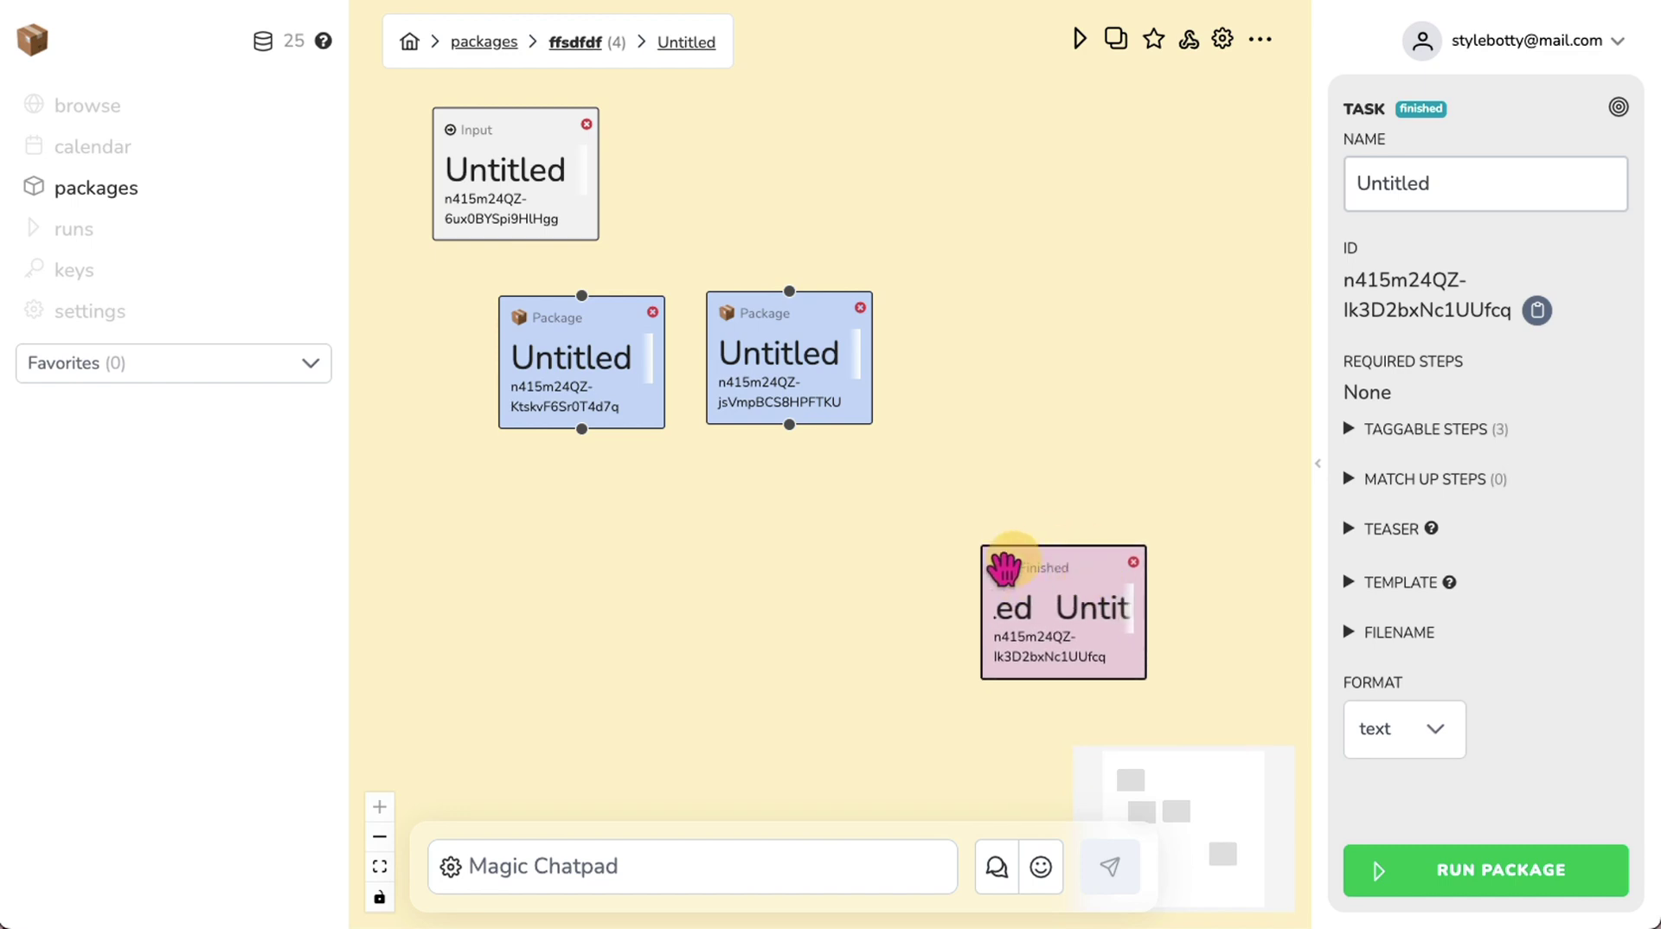
- Add two more Input nodes and line them up in a row beside the first Input node
{"action": "right_click", "coordinate": [729, 136]}
{"action": "left_click", "coordinate": [784, 156]}
{"action": "left_click_drag", "start_coordinate": [820, 168], "coordinate": [729, 119]}
{"action": "right_click", "coordinate": [949, 138]}
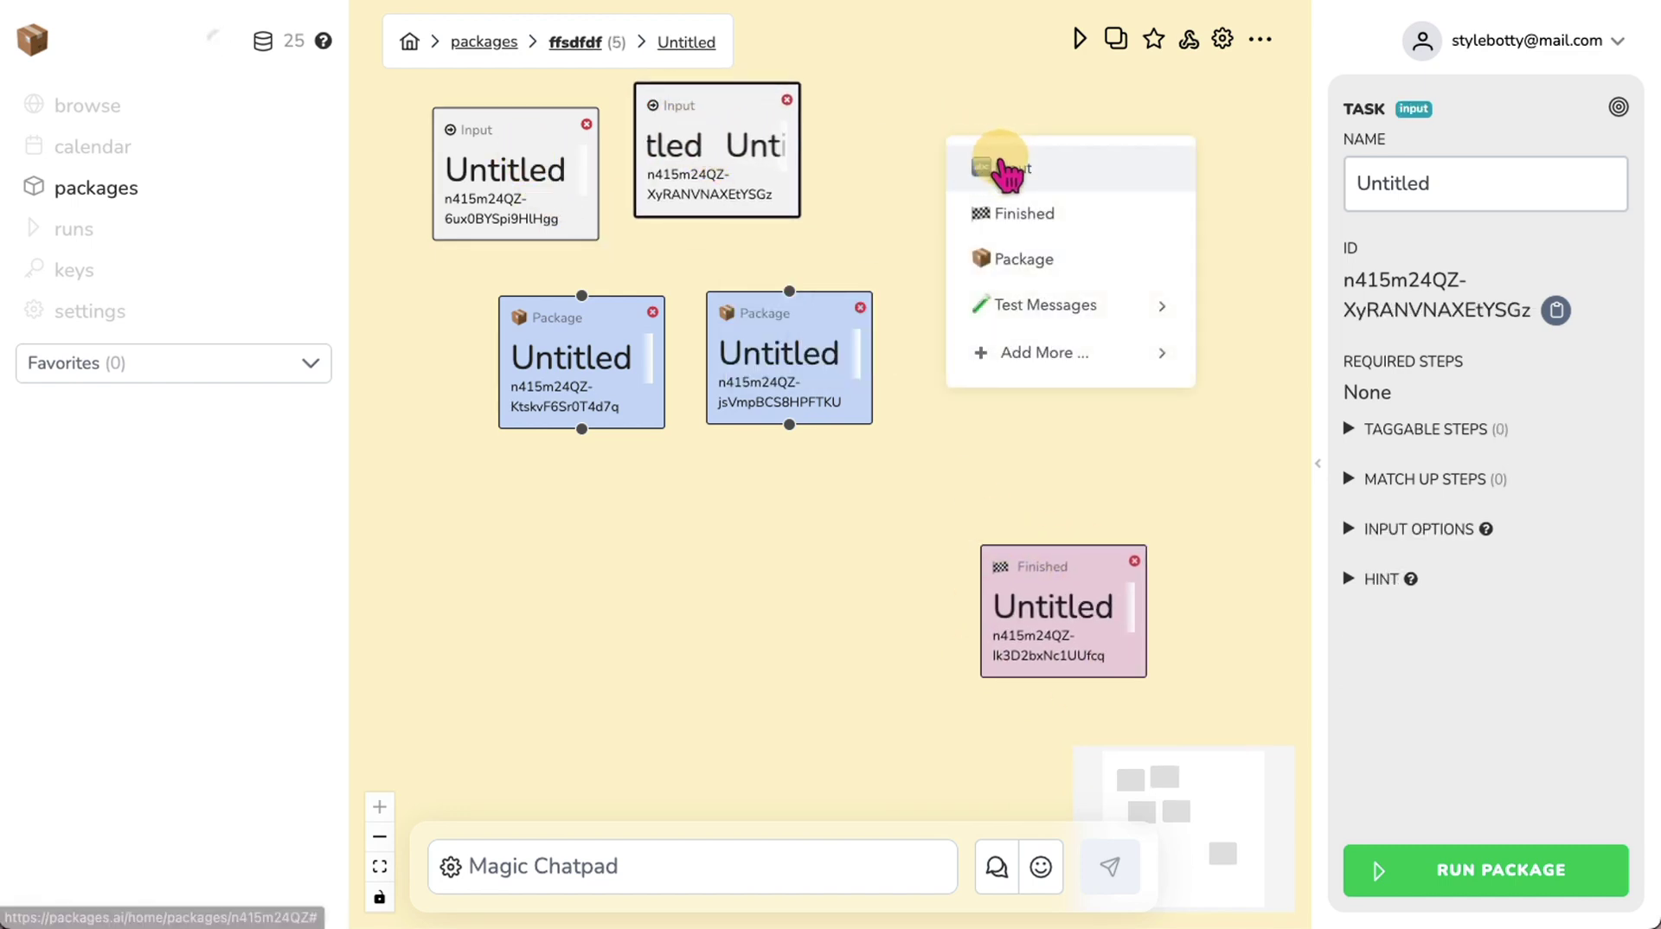
{"action": "left_click", "coordinate": [1006, 169]}
{"action": "left_click_drag", "start_coordinate": [1029, 198], "coordinate": [922, 139]}
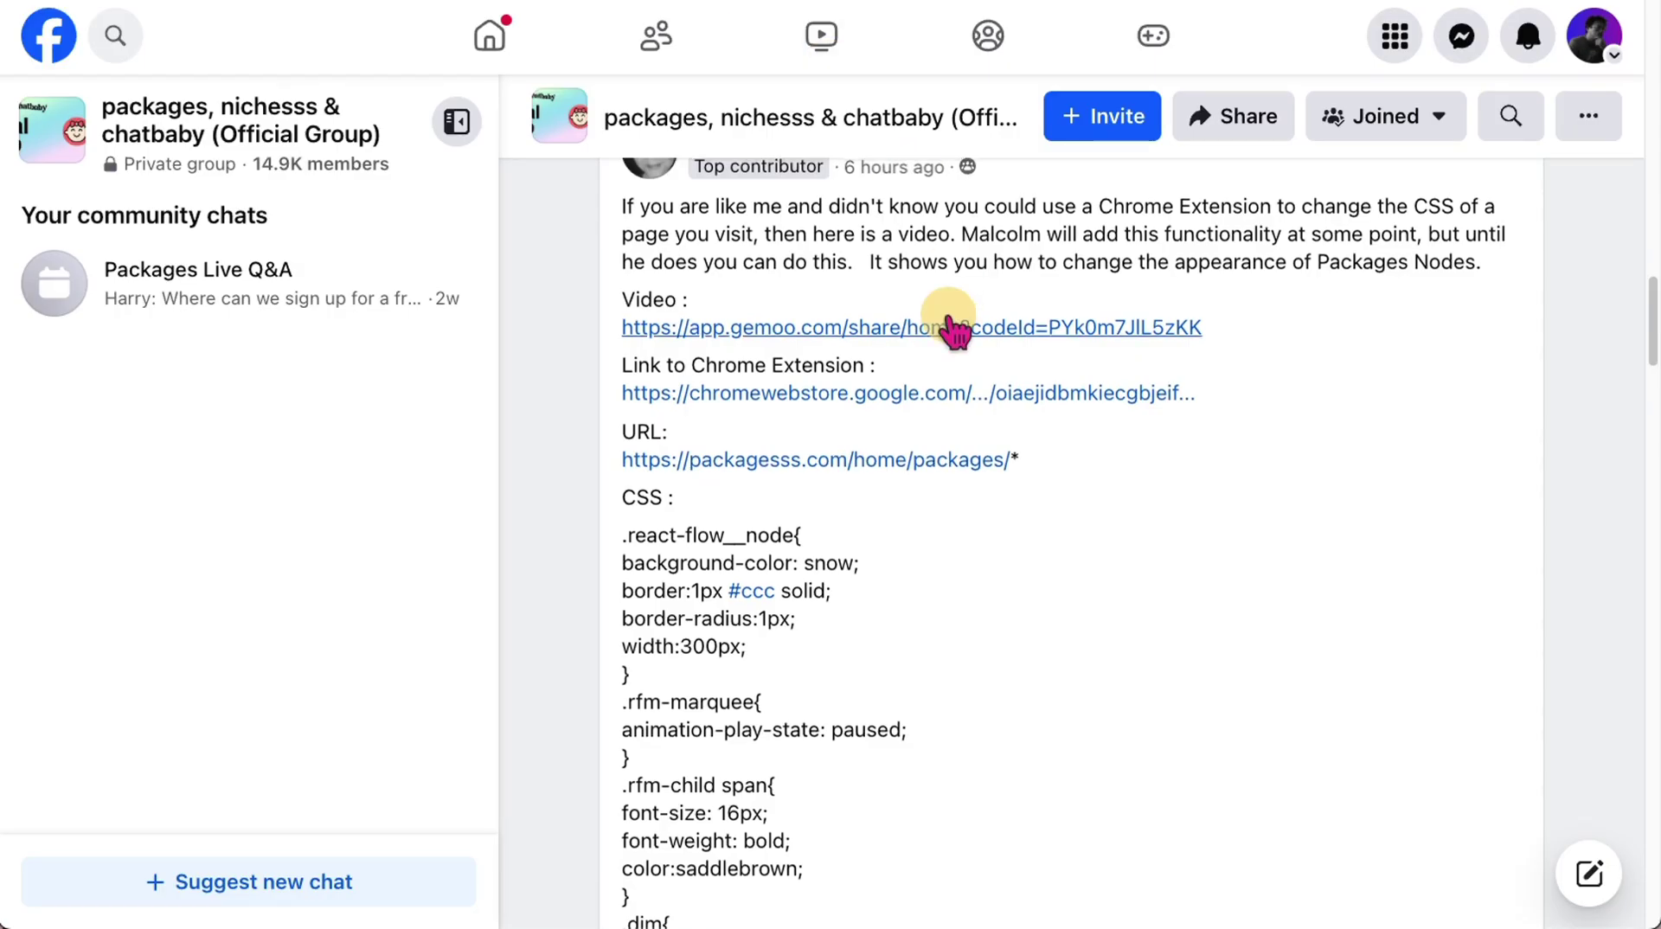
- Switch to the Facebook group and review the post about changing the Packages nodes' CSS with a Chrome extension
{"action": "scroll", "coordinate": [951, 327], "scroll_direction": "up", "scroll_amount": 1}
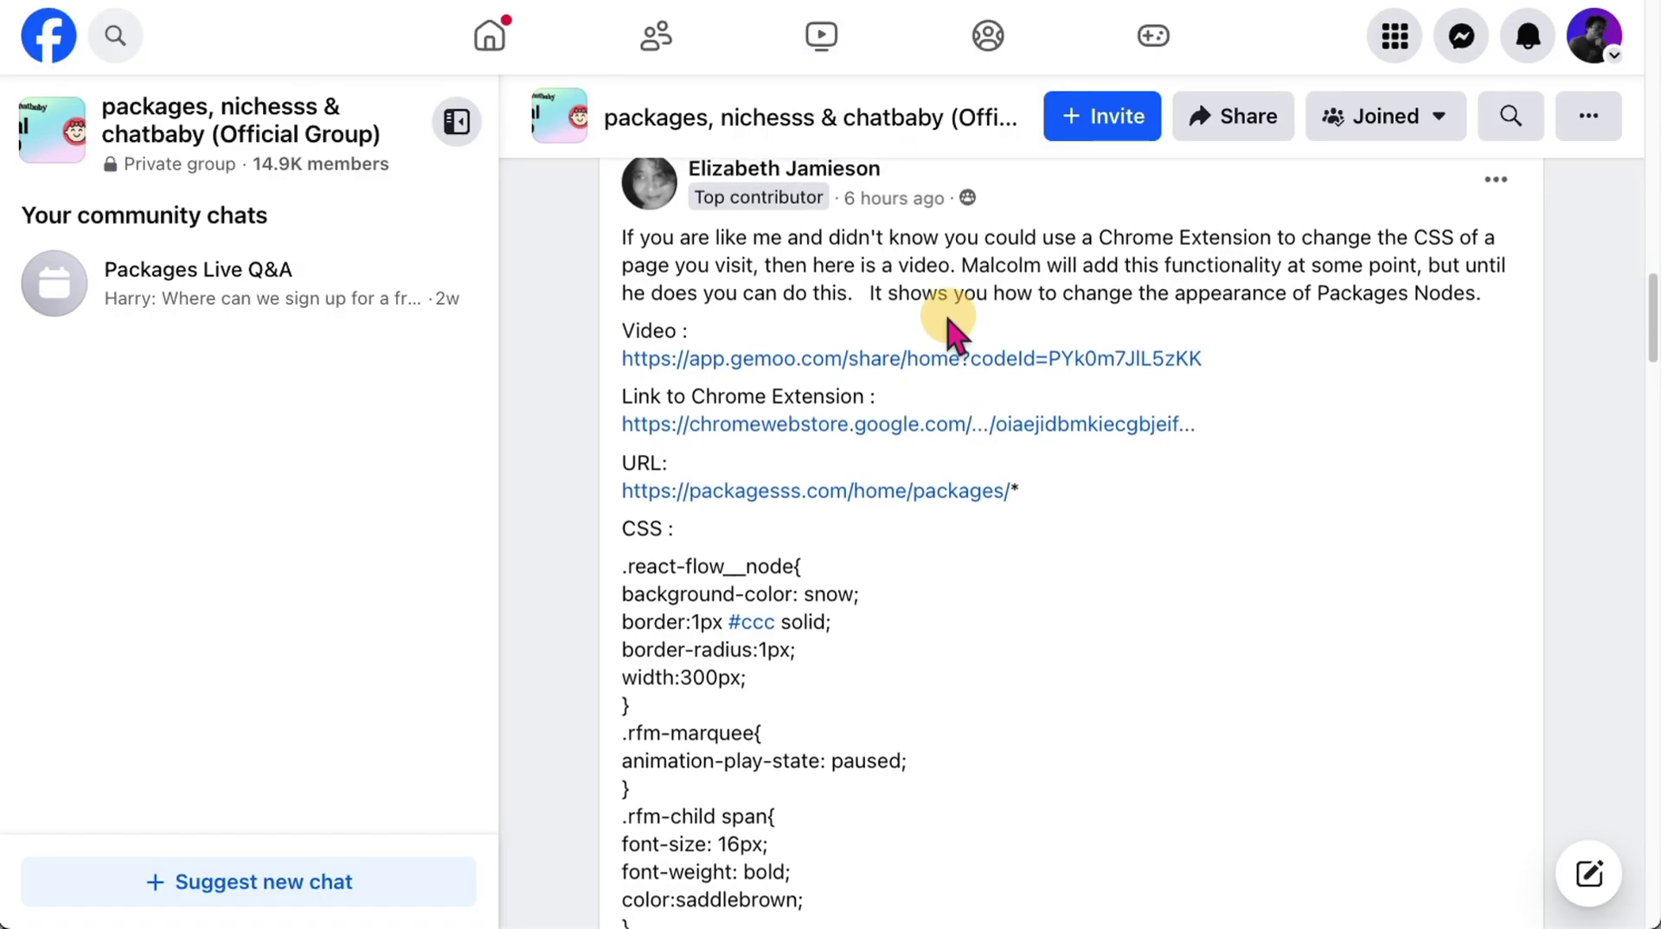
{"action": "scroll", "coordinate": [952, 327], "scroll_direction": "up", "scroll_amount": 1}
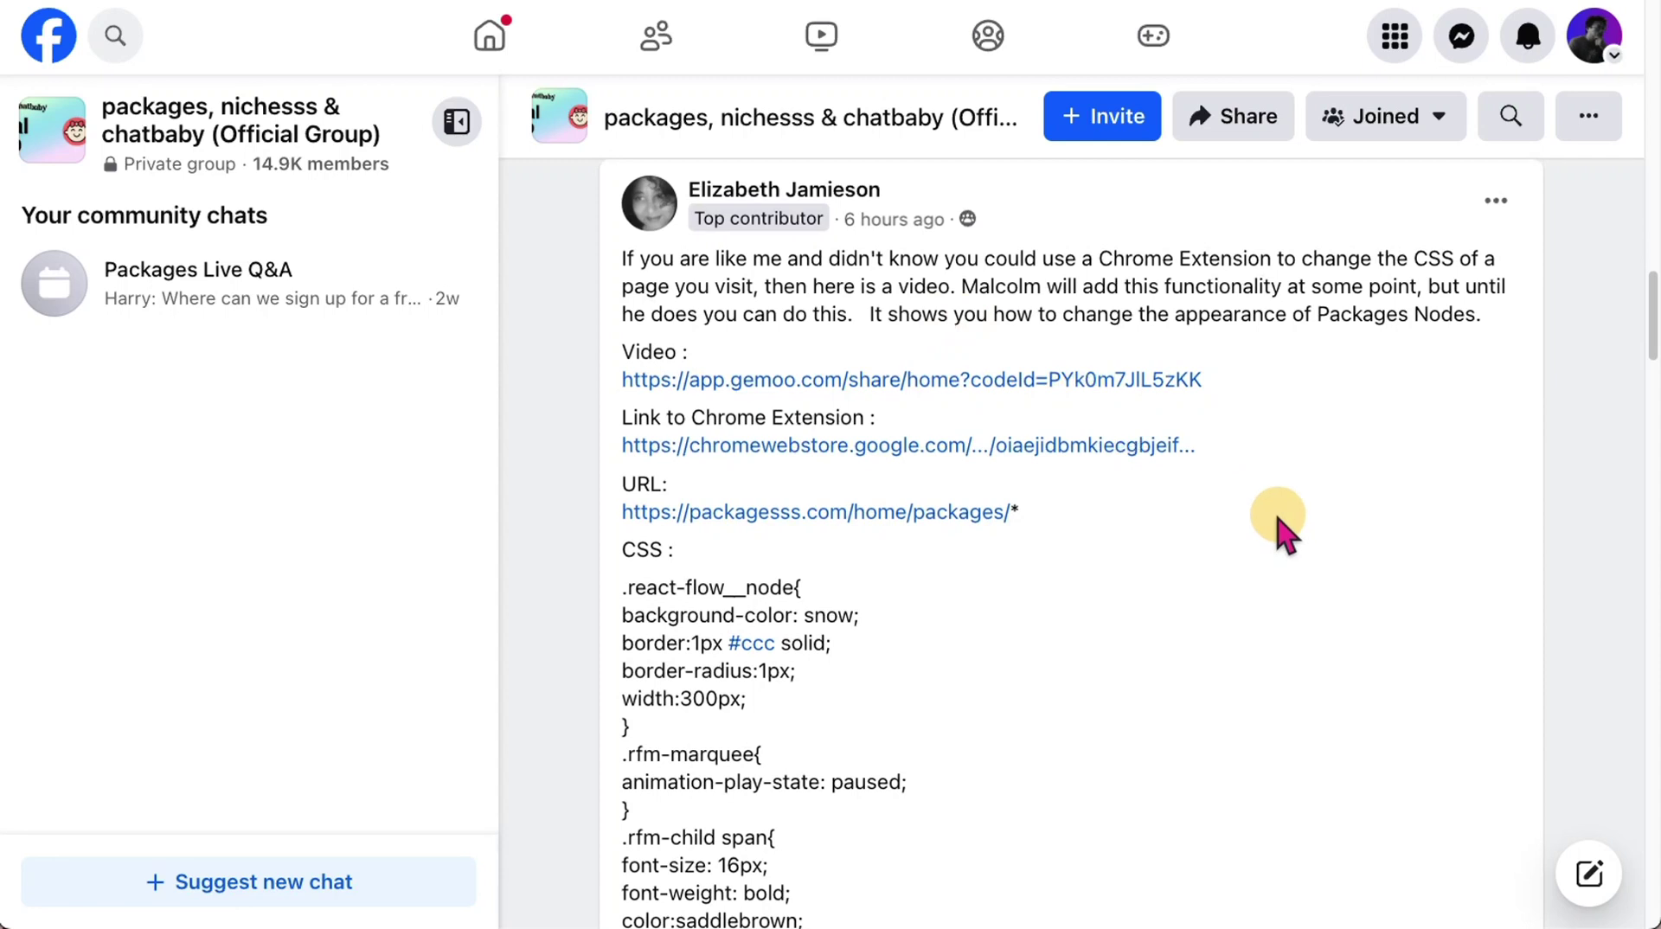